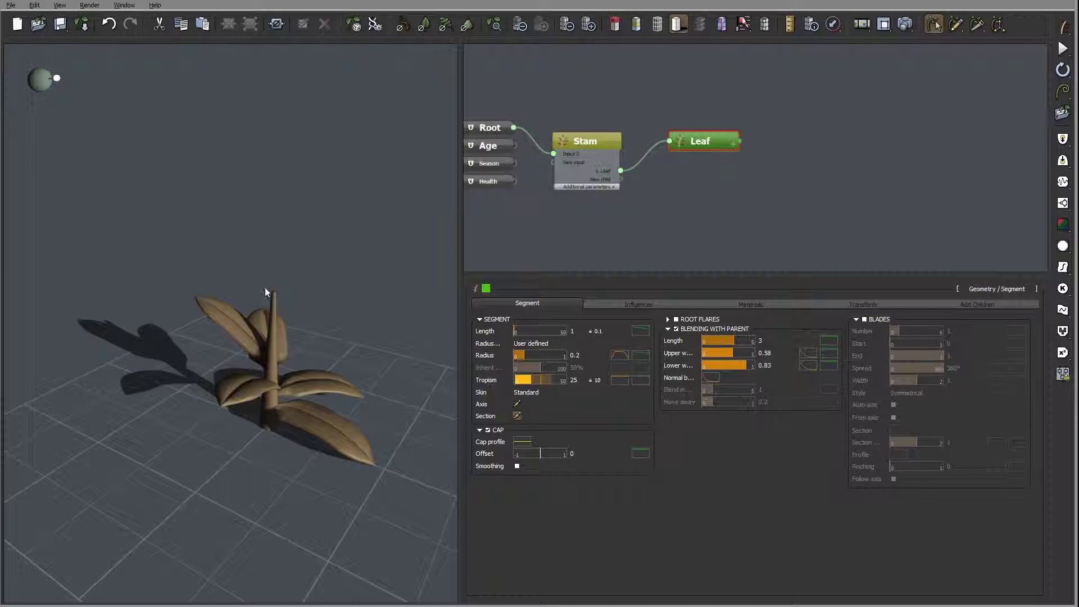
- Move the Leaf node lower in the node graph to free the space above it
{"action": "left_click_drag", "start_coordinate": [311, 256], "coordinate": [347, 237]}
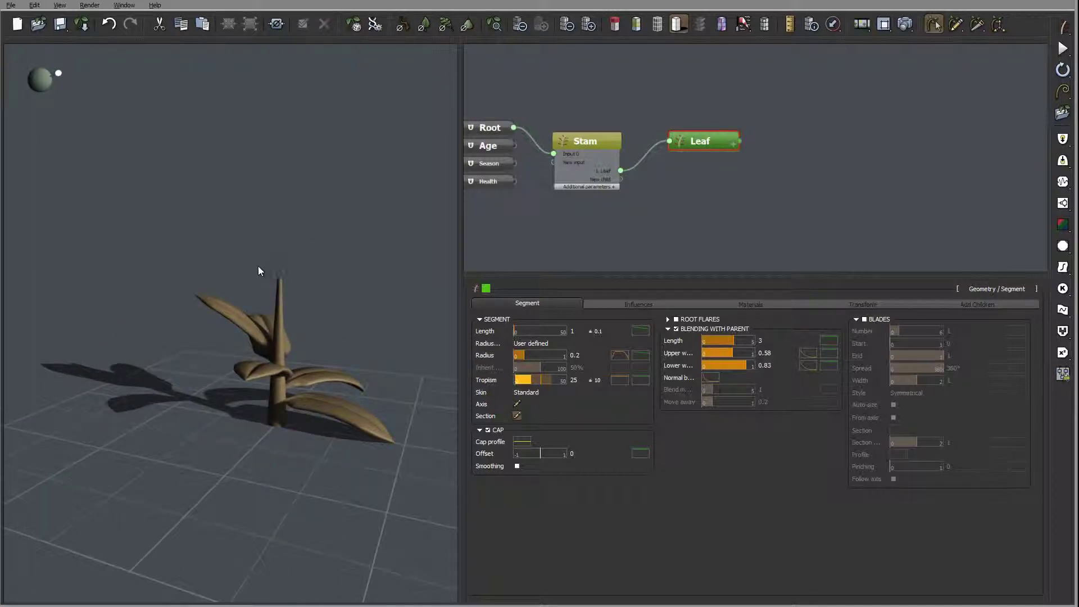
{"action": "mouse_move", "coordinate": [826, 160]}
{"action": "middle_mouse_down"}
{"action": "mouse_move", "coordinate": [803, 182]}
{"action": "mouse_move", "coordinate": [813, 173]}
{"action": "middle_mouse_up"}
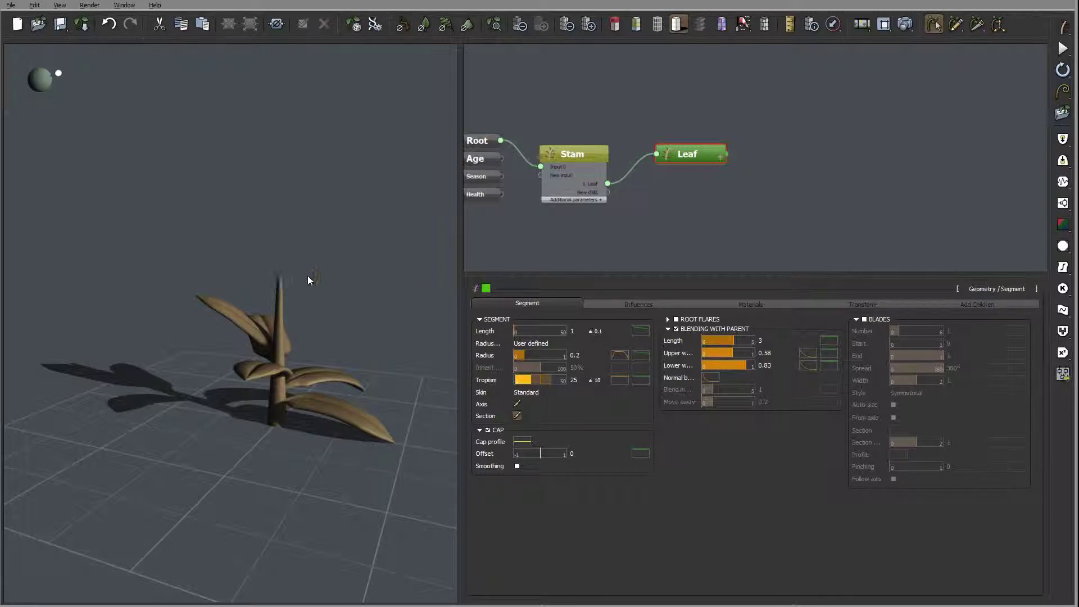
{"action": "left_click_drag", "start_coordinate": [301, 272], "coordinate": [282, 304]}
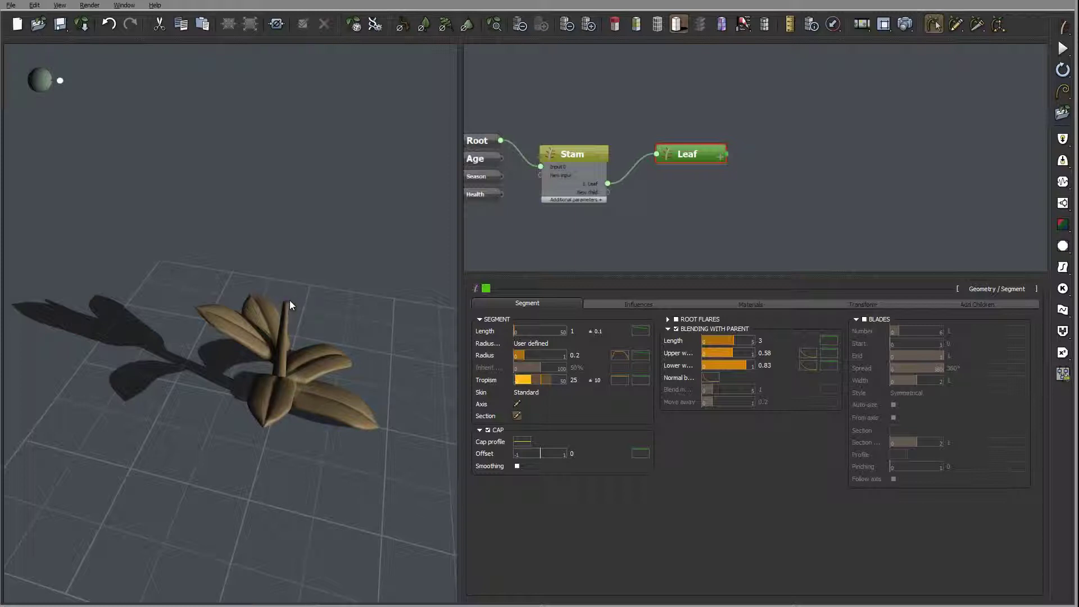
{"action": "left_click_drag", "start_coordinate": [327, 318], "coordinate": [245, 274]}
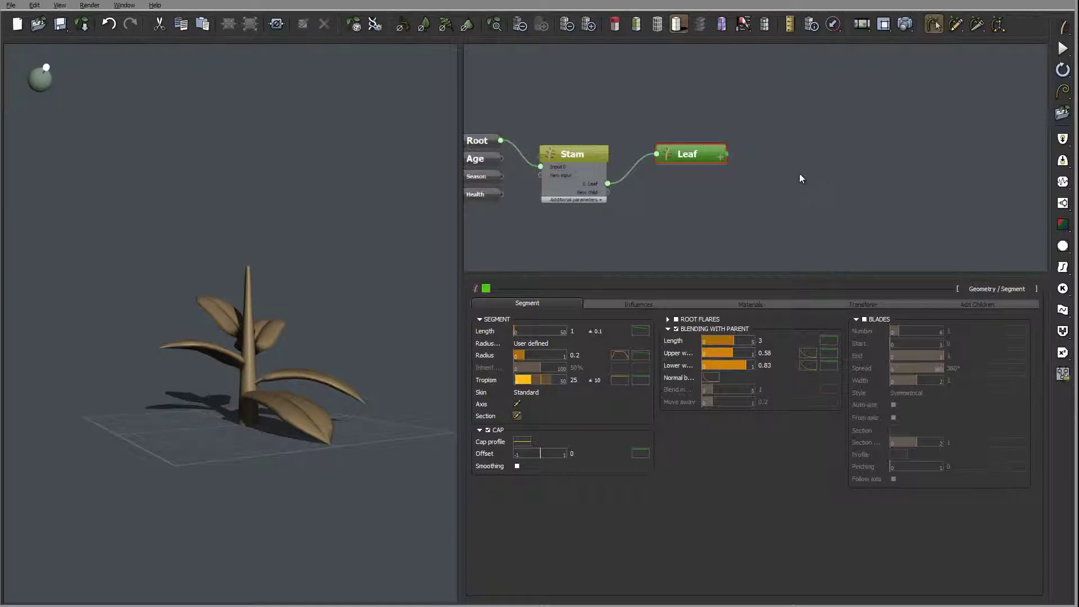
{"action": "left_click_drag", "start_coordinate": [703, 149], "coordinate": [716, 184]}
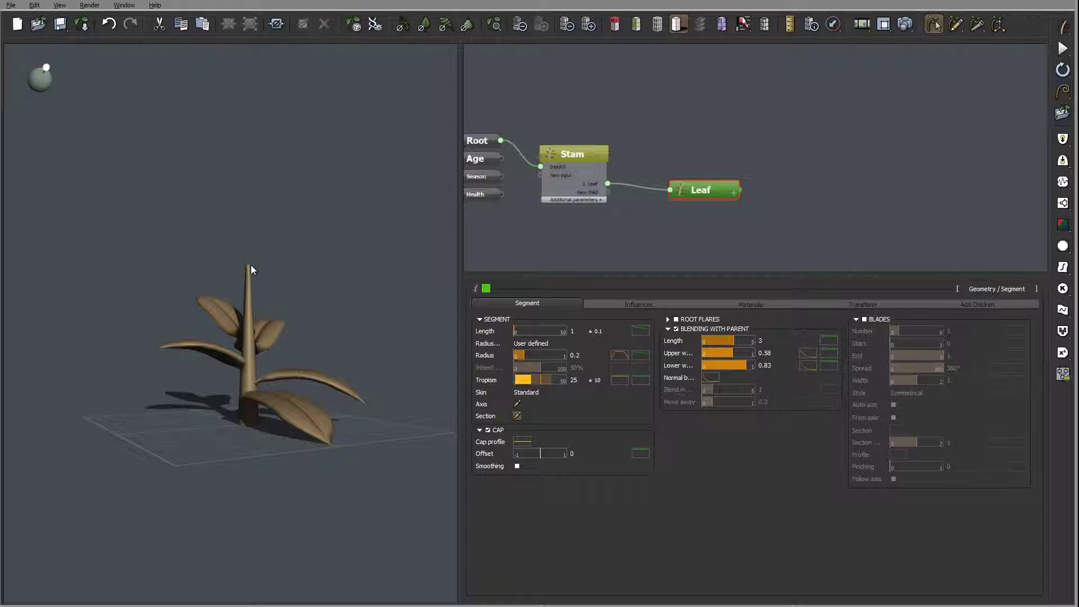
{"action": "left_click_drag", "start_coordinate": [246, 267], "coordinate": [302, 274]}
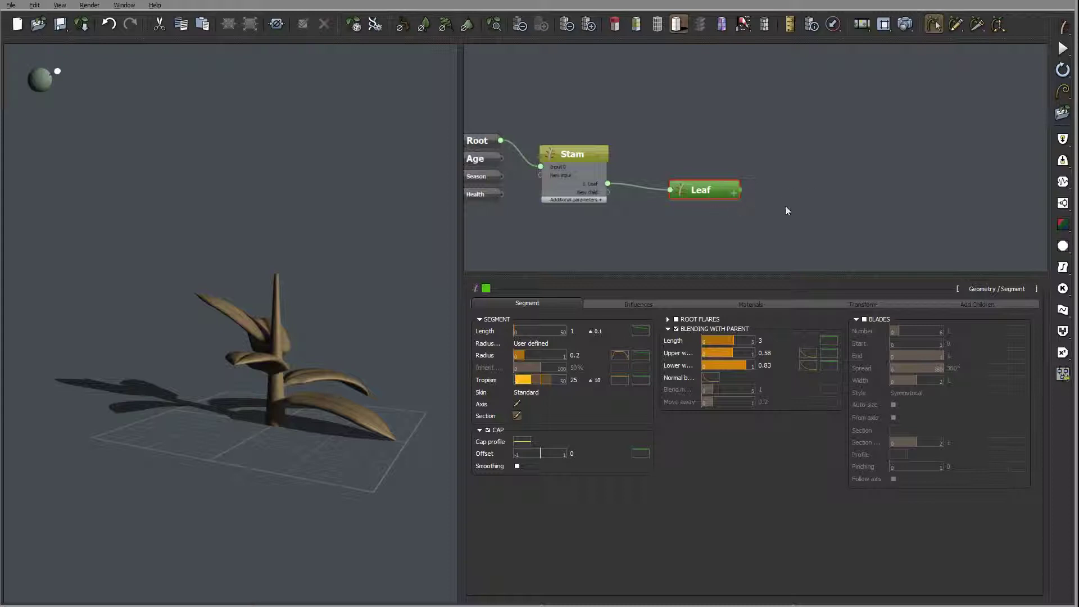
- Add a Segment geometry node above the Leaf node and rename it Bottom Flower
{"action": "right_click", "coordinate": [730, 144]}
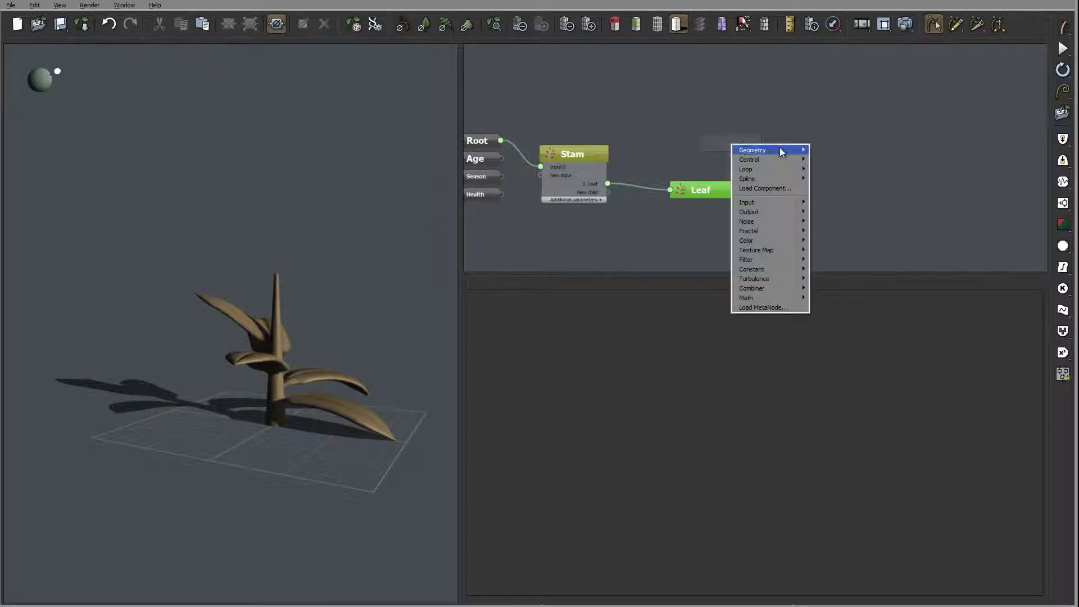
{"action": "left_click", "coordinate": [703, 152]}
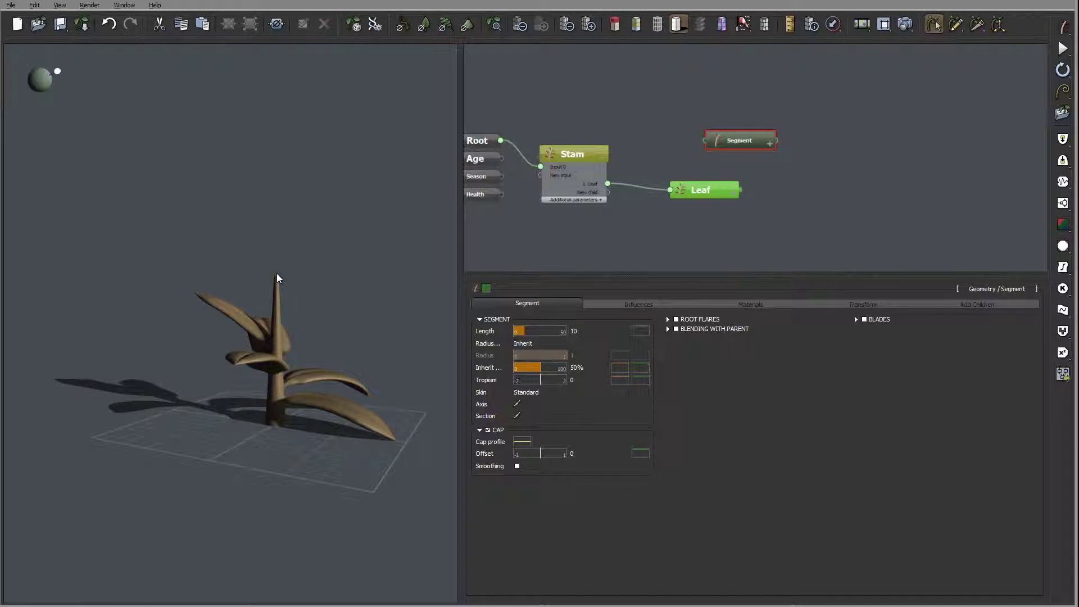
{"action": "double_click", "coordinate": [740, 141]}
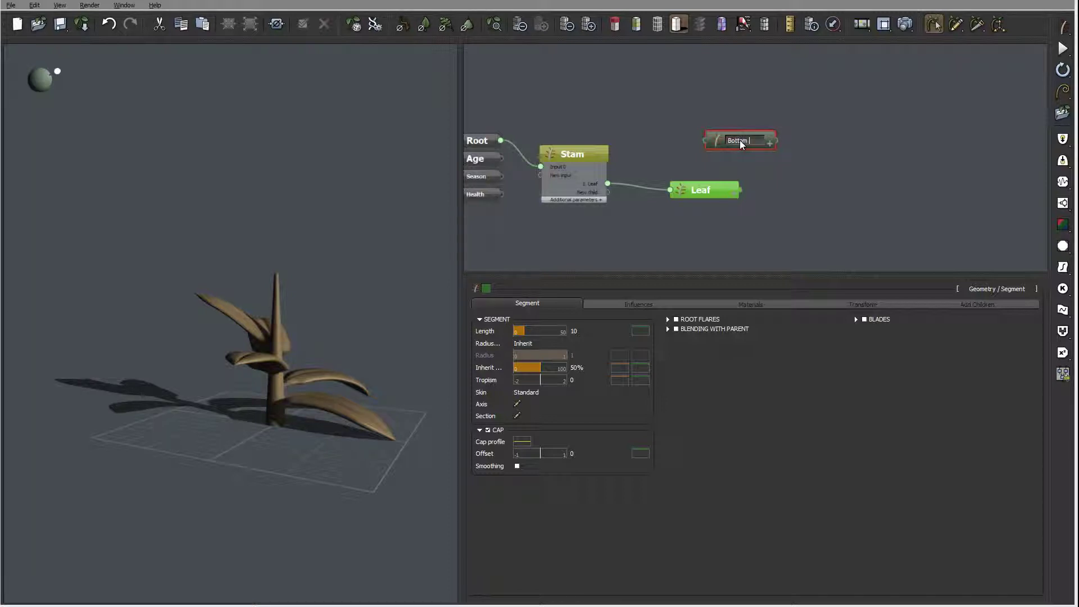
{"action": "type", "text": "er"}
{"action": "left_click", "coordinate": [827, 180]}
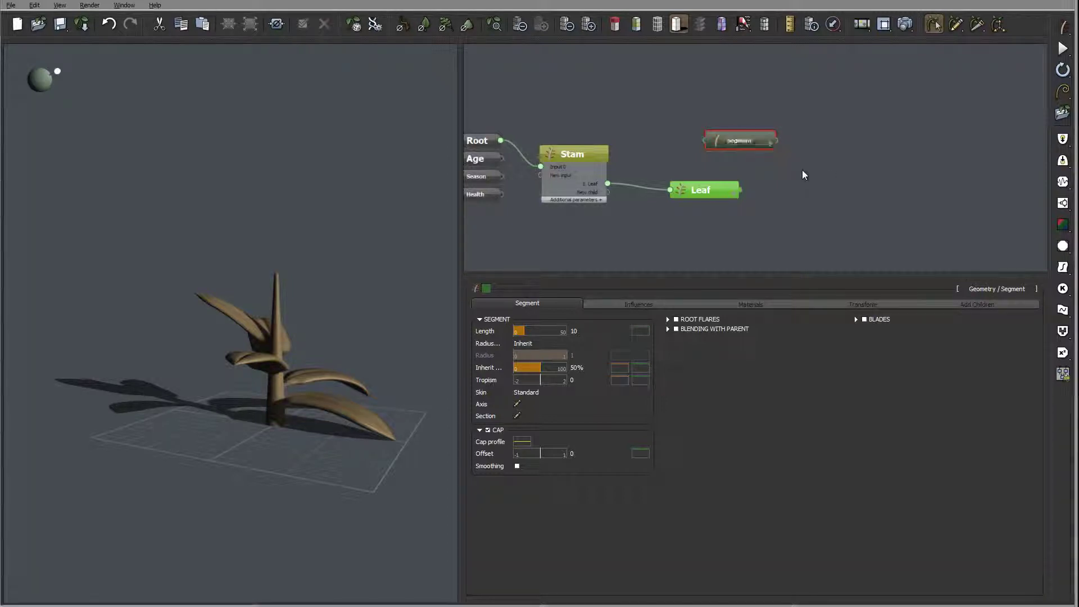
{"action": "double_click", "coordinate": [753, 143]}
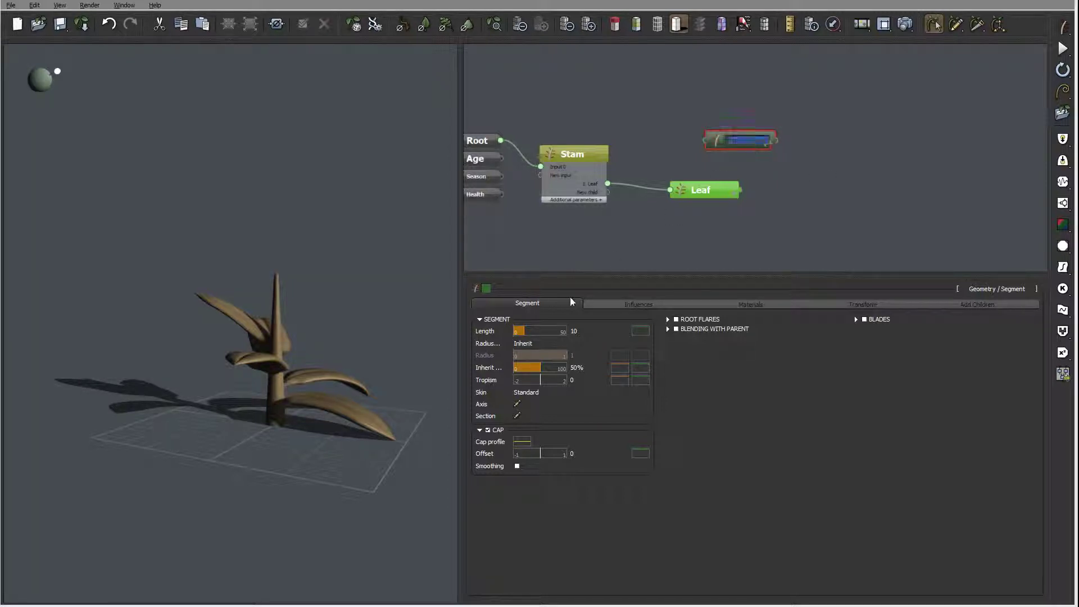
- Colour the Bottom Flower node dark blue (Red 20, Green 26, Blue 138) and shift it closer to the Stam node
{"action": "left_click", "coordinate": [487, 289]}
{"action": "left_click", "coordinate": [521, 256]}
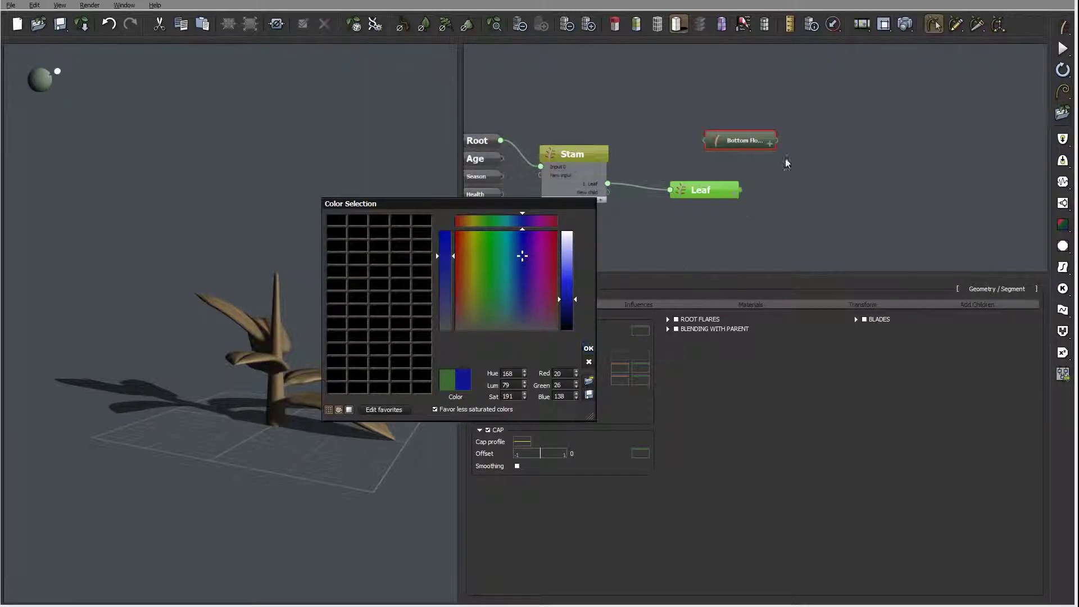
{"action": "key", "text": "Return"}
{"action": "mouse_move", "coordinate": [752, 142]}
{"action": "left_mouse_down"}
{"action": "mouse_move", "coordinate": [716, 137]}
{"action": "mouse_move", "coordinate": [732, 137]}
{"action": "left_mouse_up"}
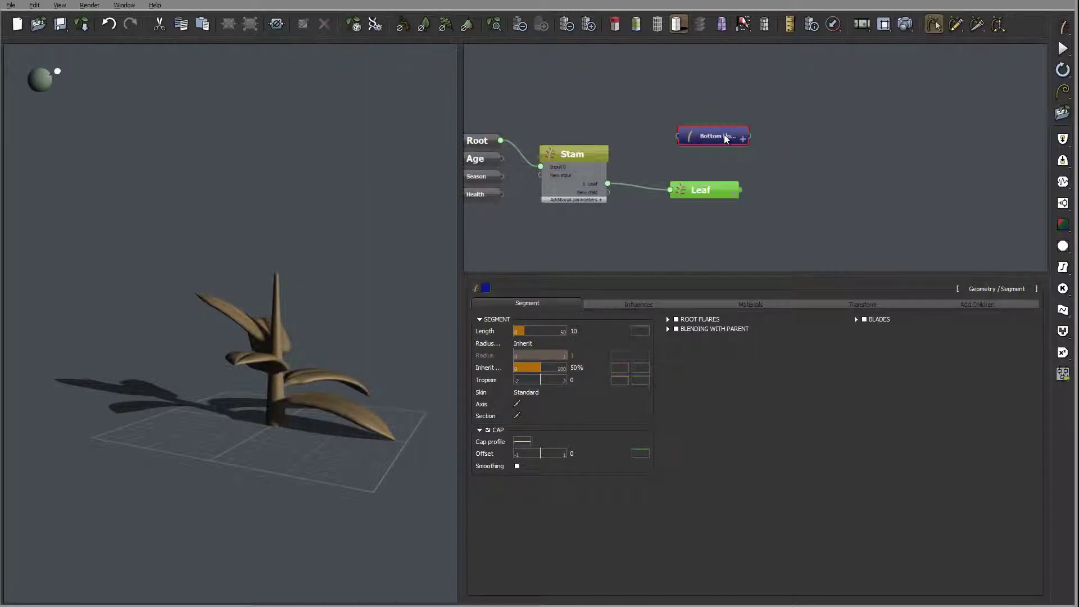
- Set the length of the Bottom Flower segment to 0.1
{"action": "left_click", "coordinate": [574, 331]}
{"action": "double_click", "coordinate": [574, 331]}
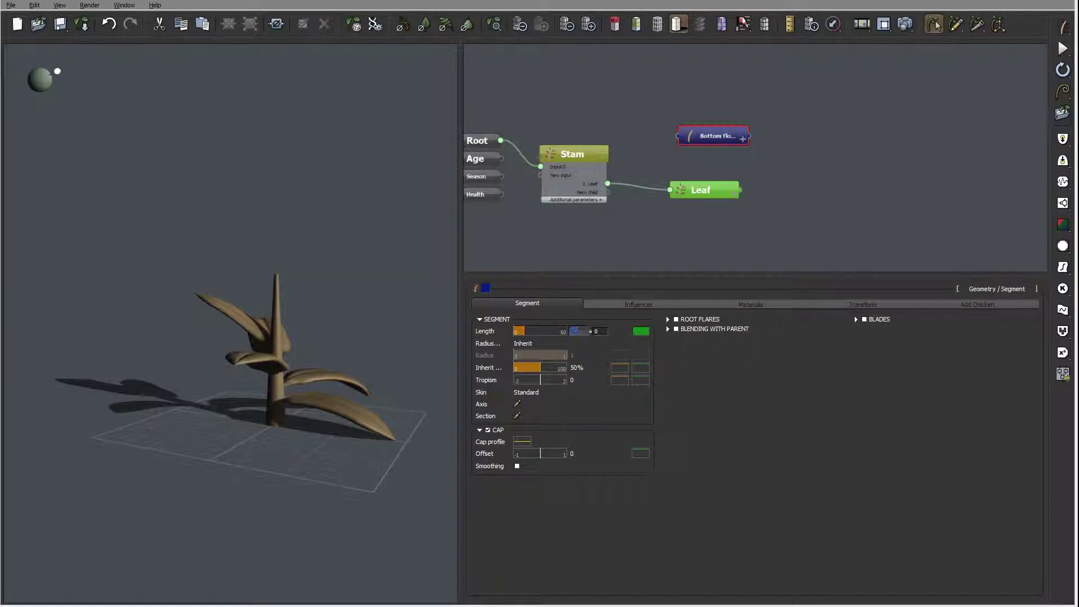
{"action": "type", "text": "10"}
{"action": "key", "text": "Return"}
{"action": "left_click", "coordinate": [641, 331]}
{"action": "type", "text": "0.1"}
{"action": "key", "text": "Return"}
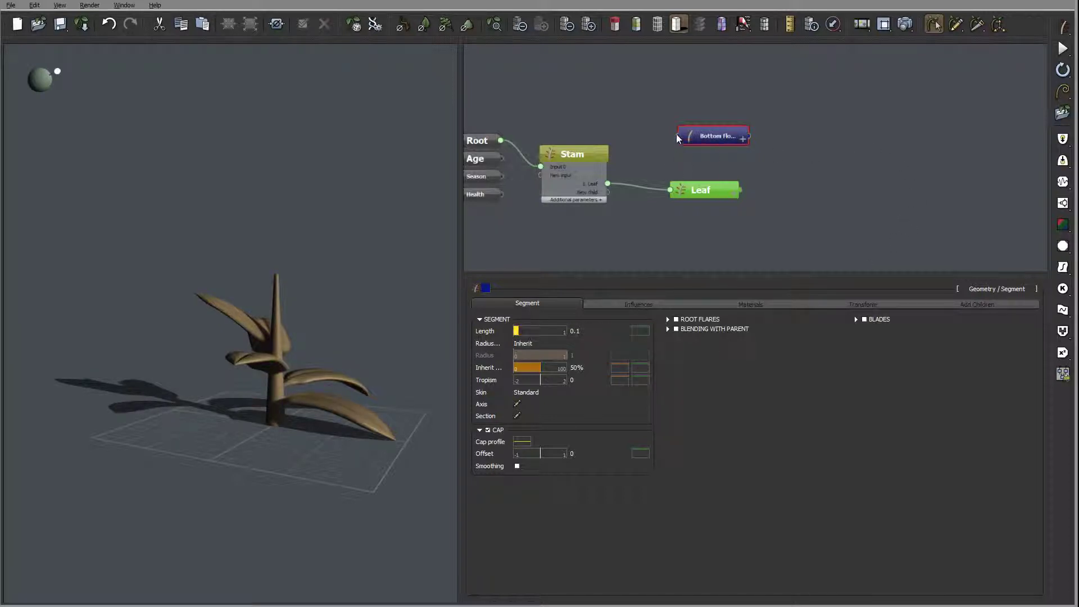
- Connect the Bottom Flower node to the Stam node as a new child
{"action": "left_click_drag", "start_coordinate": [624, 186], "coordinate": [608, 193]}
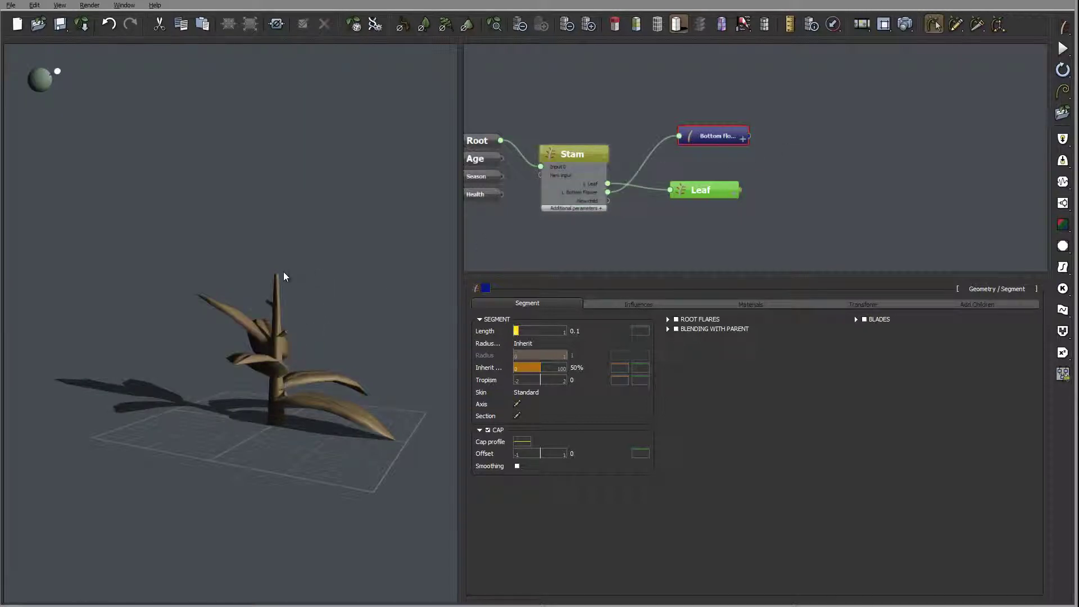
{"action": "right_click_drag", "start_coordinate": [279, 289], "coordinate": [332, 311]}
{"action": "left_click_drag", "start_coordinate": [334, 314], "coordinate": [371, 342]}
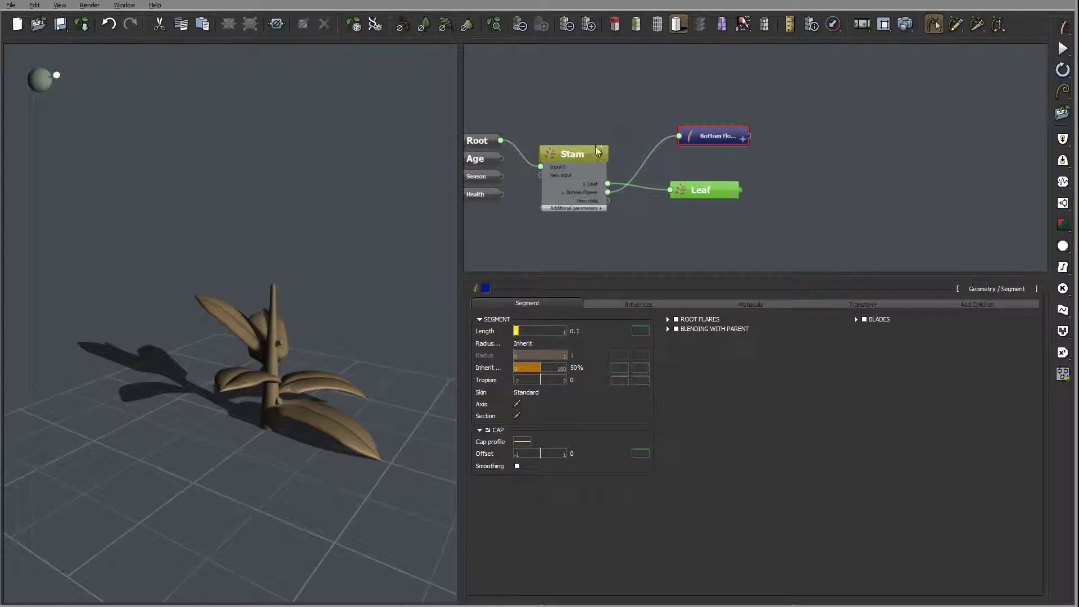
- In the Stam node's Bottom Flower child settings, make the placement start from the tip of the segment
{"action": "left_click", "coordinate": [613, 160]}
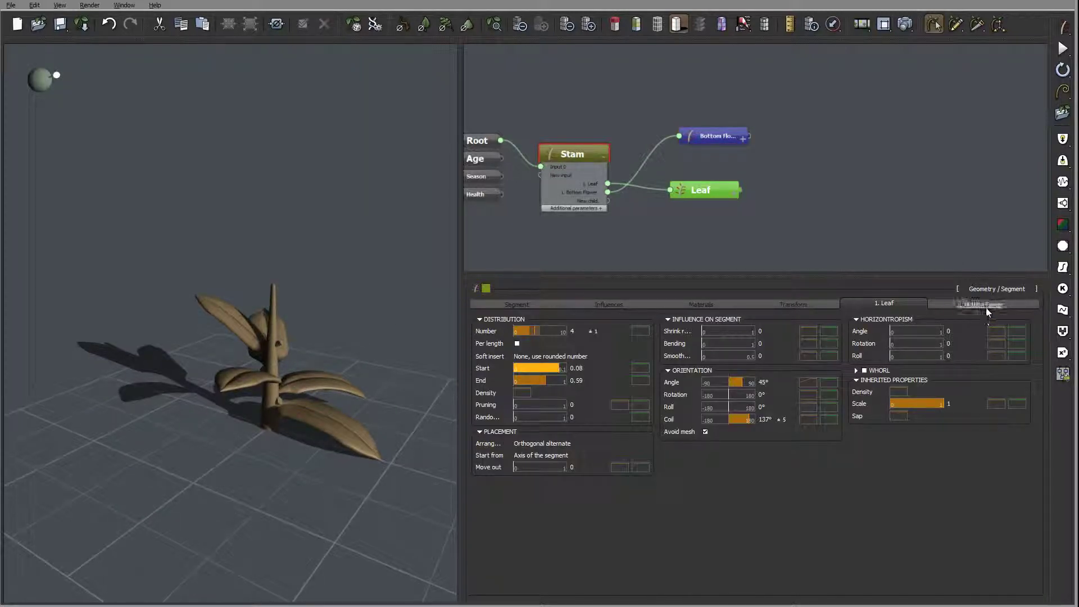
{"action": "left_click", "coordinate": [1005, 305]}
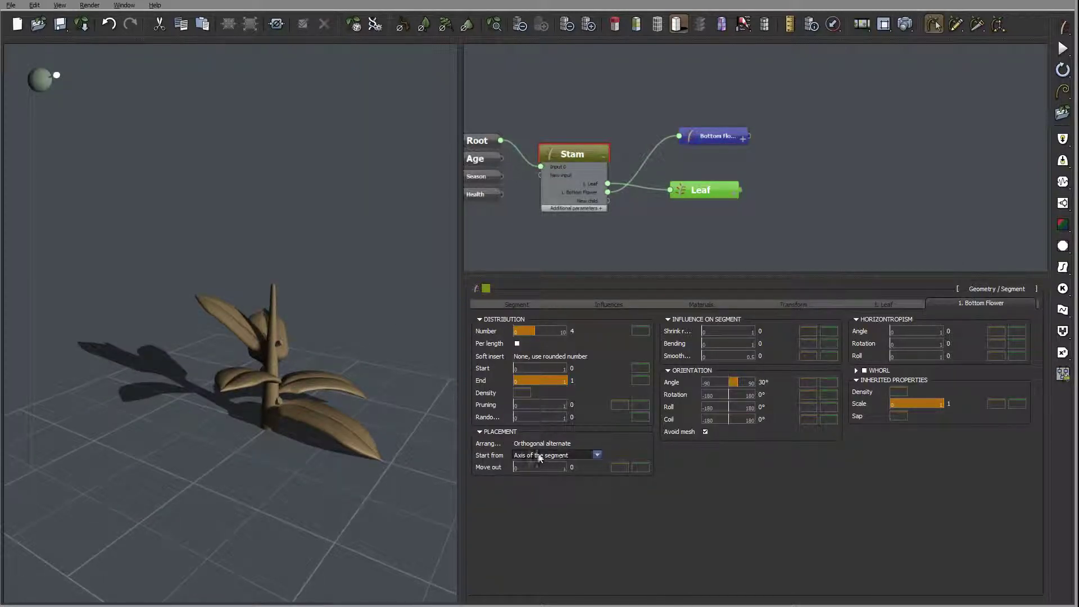
{"action": "left_click", "coordinate": [556, 456]}
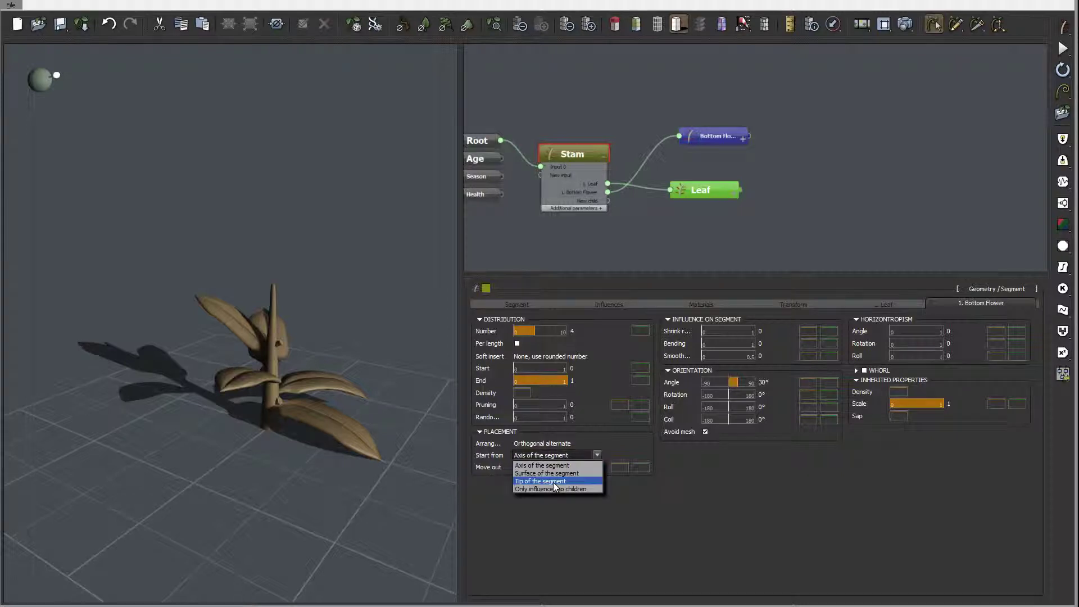
{"action": "left_click", "coordinate": [552, 482]}
{"action": "mouse_move", "coordinate": [277, 283]}
{"action": "right_mouse_down"}
{"action": "mouse_move", "coordinate": [286, 289]}
{"action": "mouse_move", "coordinate": [231, 296]}
{"action": "mouse_move", "coordinate": [296, 293]}
{"action": "right_mouse_up"}
{"action": "left_click_drag", "start_coordinate": [295, 292], "coordinate": [310, 281]}
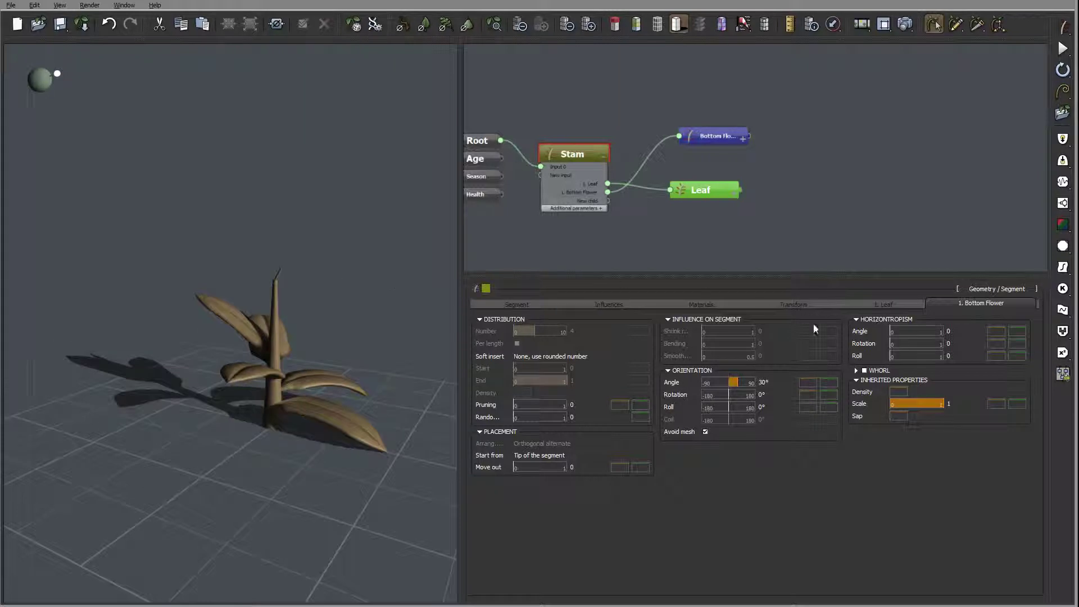
- Set the Bottom Flower child's orientation angle to 15° with a variation of 45
{"action": "mouse_move", "coordinate": [770, 384]}
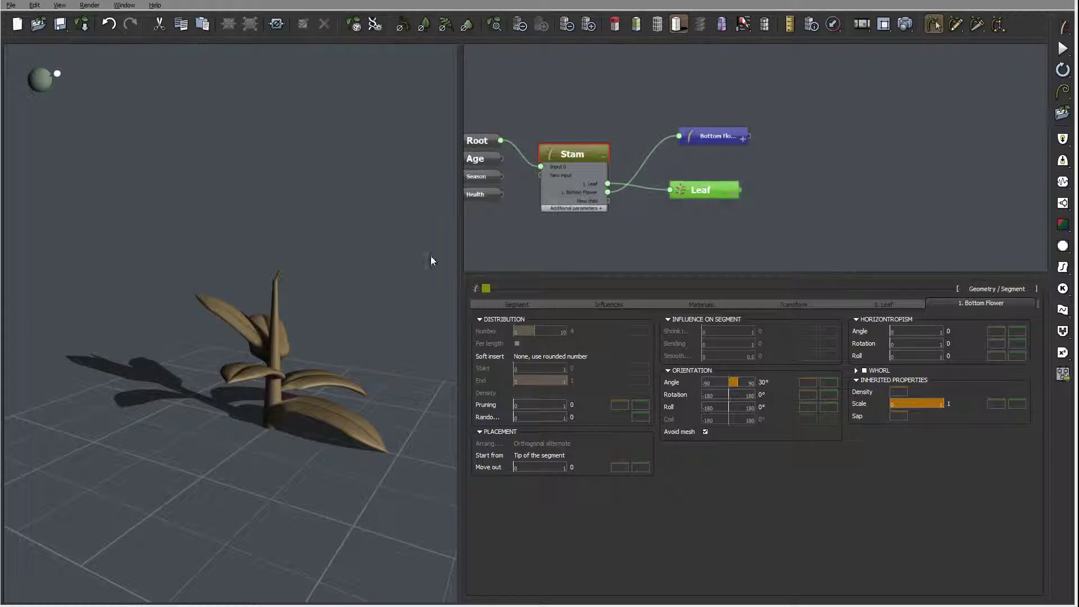
{"action": "left_click_drag", "start_coordinate": [299, 319], "coordinate": [270, 275]}
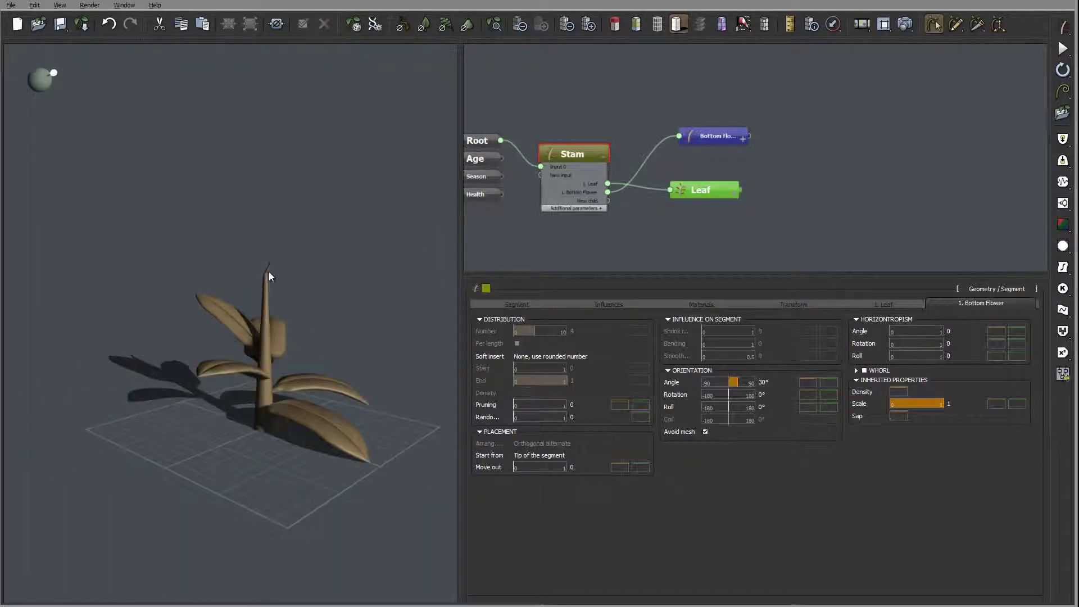
{"action": "mouse_move", "coordinate": [304, 279]}
{"action": "right_mouse_down"}
{"action": "mouse_move", "coordinate": [290, 272]}
{"action": "mouse_move", "coordinate": [318, 277]}
{"action": "mouse_move", "coordinate": [304, 273]}
{"action": "right_mouse_up"}
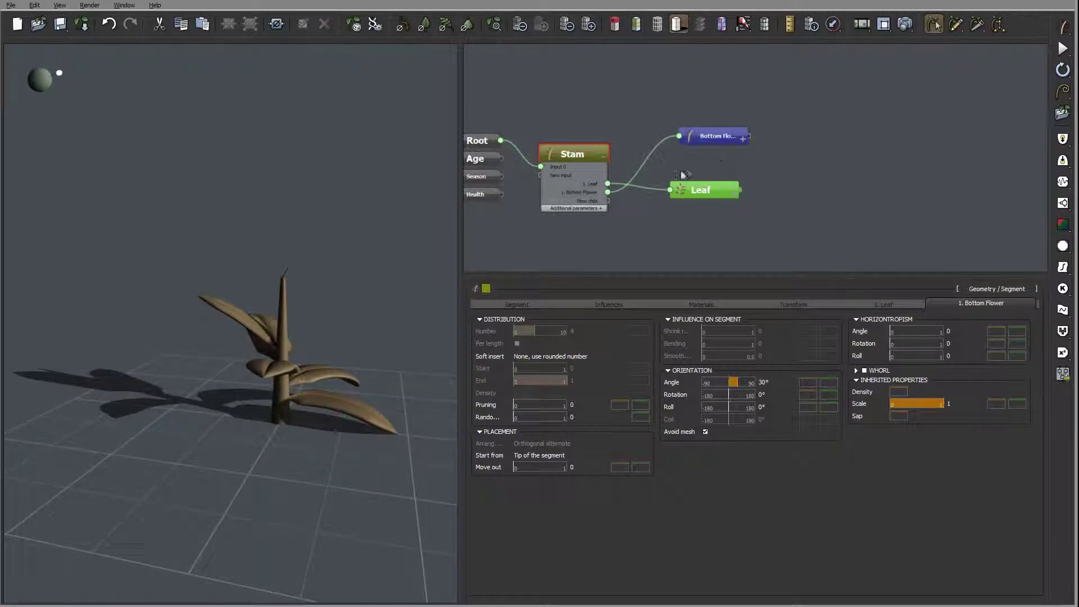
{"action": "mouse_move", "coordinate": [282, 278]}
{"action": "left_mouse_down"}
{"action": "mouse_move", "coordinate": [314, 278]}
{"action": "mouse_move", "coordinate": [288, 268]}
{"action": "mouse_move", "coordinate": [258, 279]}
{"action": "mouse_move", "coordinate": [296, 275]}
{"action": "mouse_move", "coordinate": [339, 330]}
{"action": "mouse_move", "coordinate": [380, 354]}
{"action": "mouse_move", "coordinate": [340, 305]}
{"action": "mouse_move", "coordinate": [282, 287]}
{"action": "left_mouse_up"}
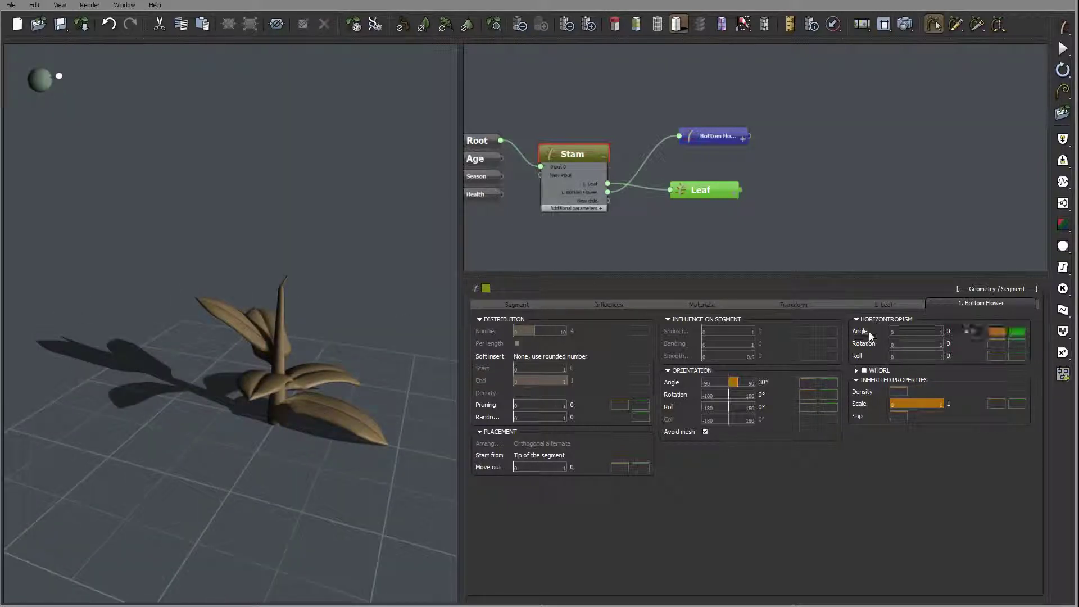
{"action": "left_click", "coordinate": [770, 383]}
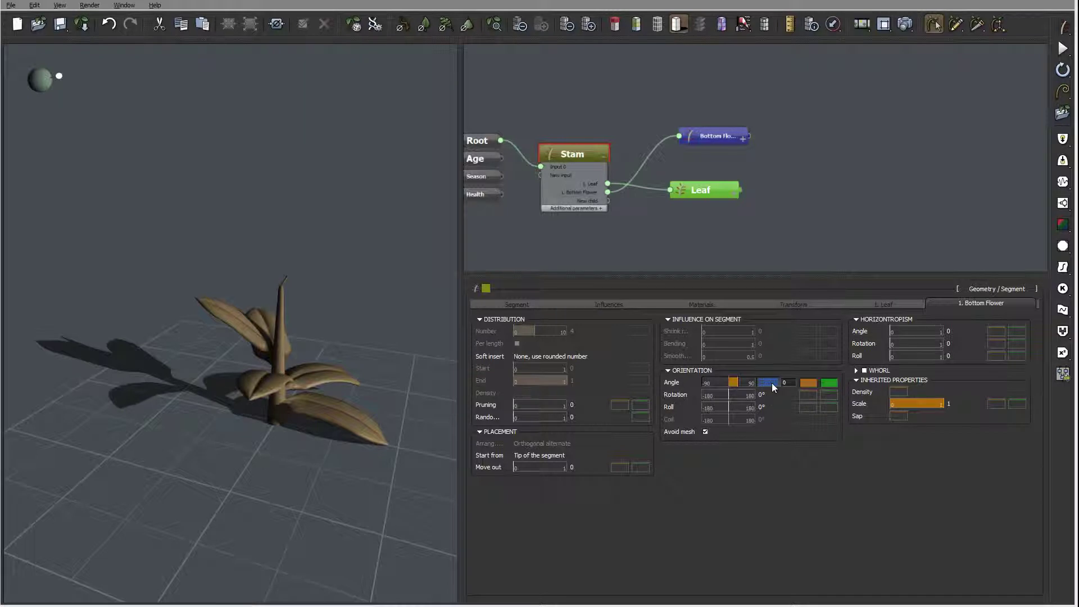
{"action": "type", "text": "15"}
{"action": "left_click", "coordinate": [787, 382]}
{"action": "type", "text": "45"}
{"action": "left_click", "coordinate": [866, 471]}
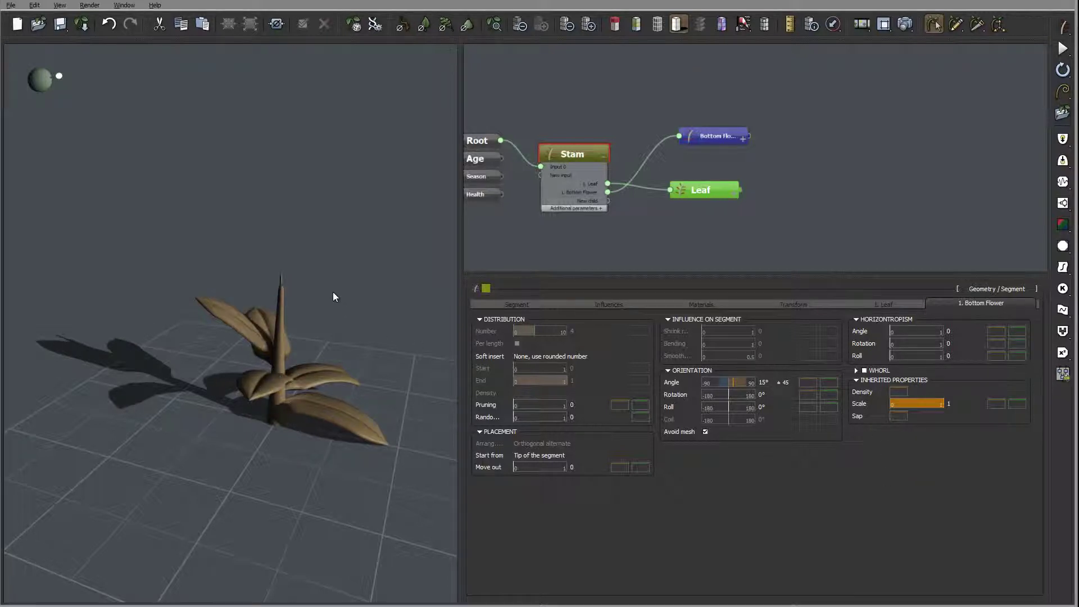
- Rearrange the node graph so the Leaf node sits directly above the Bottom Flower node, beside the Stam node
{"action": "mouse_move", "coordinate": [318, 311]}
{"action": "left_mouse_down"}
{"action": "mouse_move", "coordinate": [414, 284]}
{"action": "mouse_move", "coordinate": [304, 311]}
{"action": "left_mouse_up"}
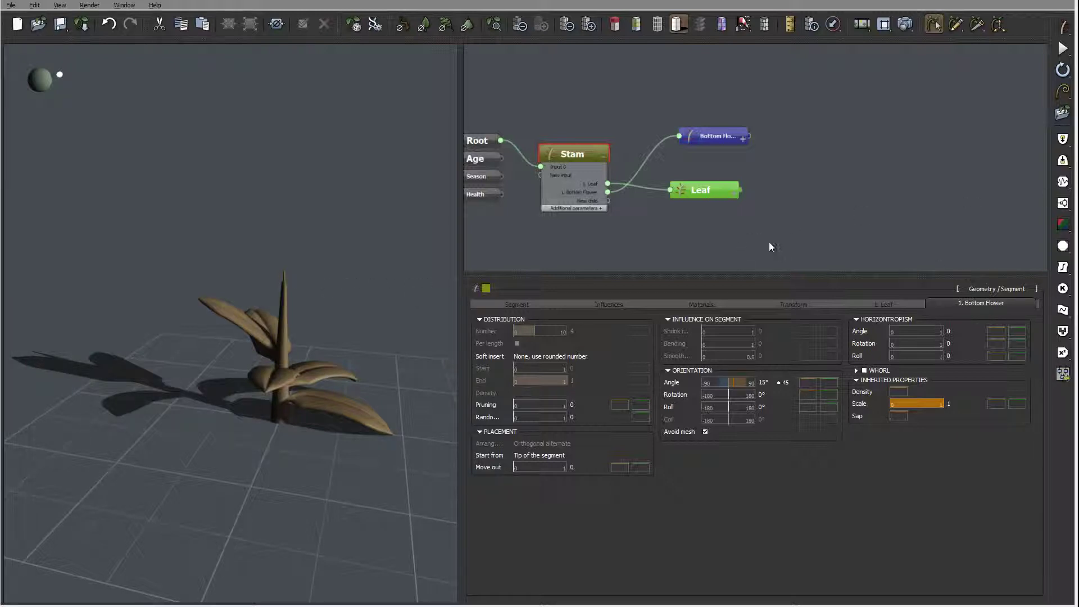
{"action": "left_click_drag", "start_coordinate": [387, 300], "coordinate": [347, 313]}
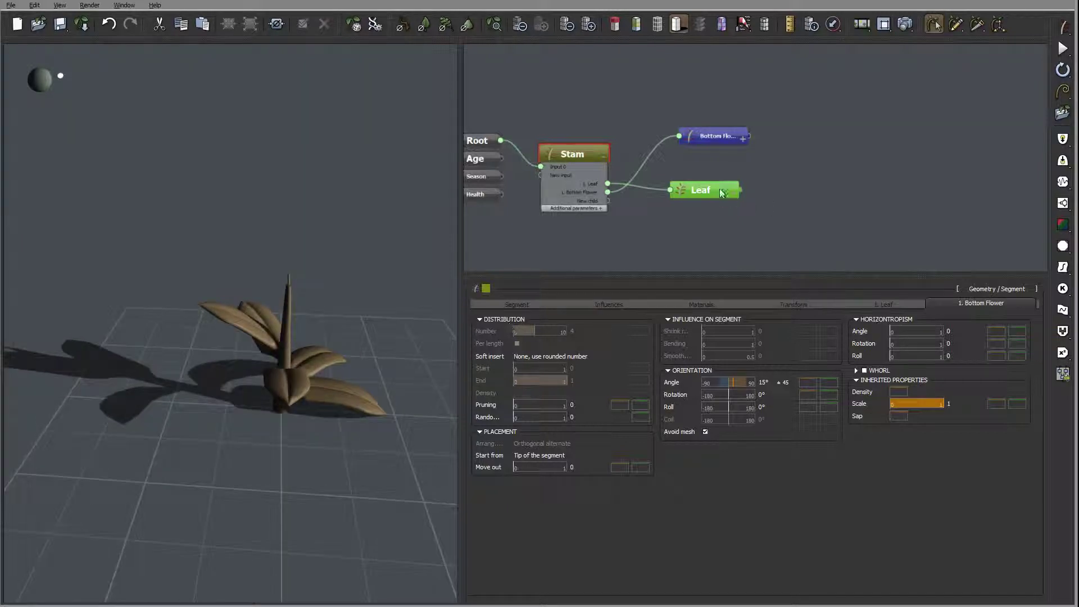
{"action": "left_click_drag", "start_coordinate": [718, 142], "coordinate": [715, 224]}
{"action": "left_click_drag", "start_coordinate": [707, 114], "coordinate": [707, 107]}
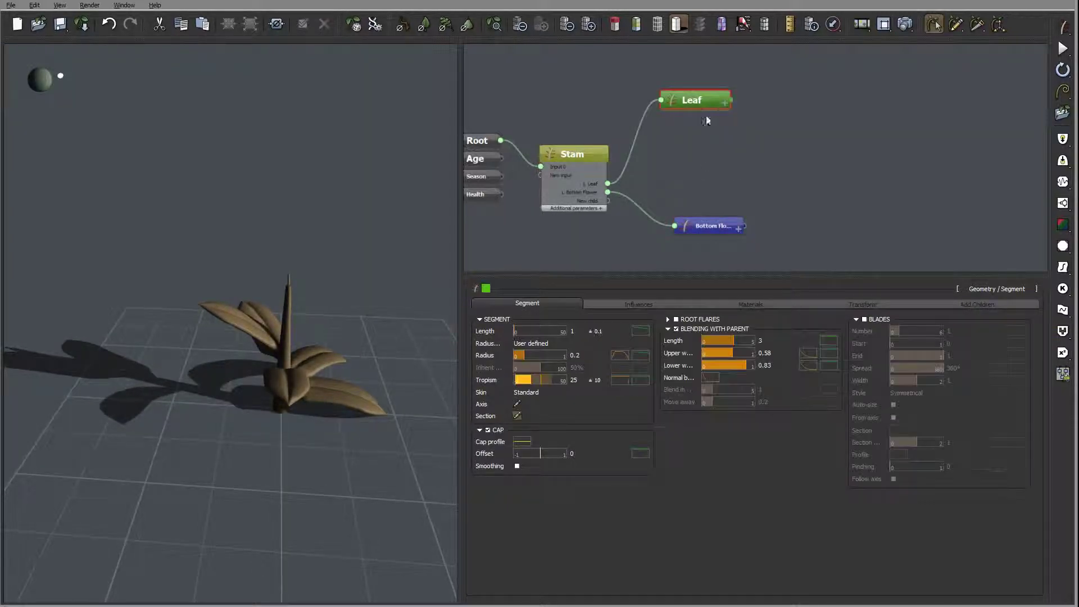
{"action": "left_click_drag", "start_coordinate": [709, 222], "coordinate": [695, 159]}
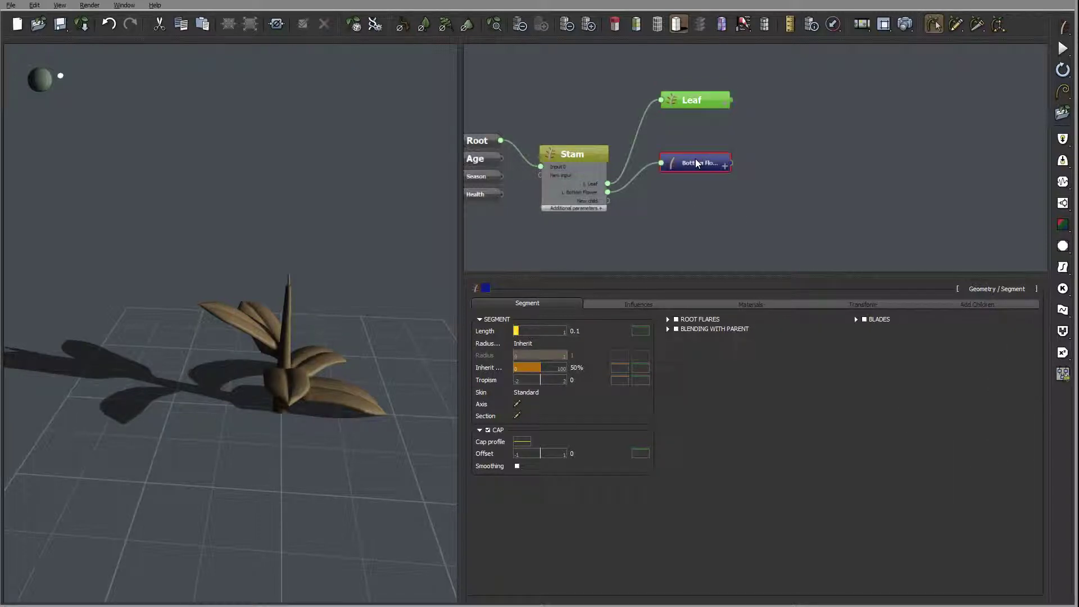
- Switch the Bottom Flower segment's radius type to User defined and set the radius to 0.2
{"action": "left_click", "coordinate": [539, 344]}
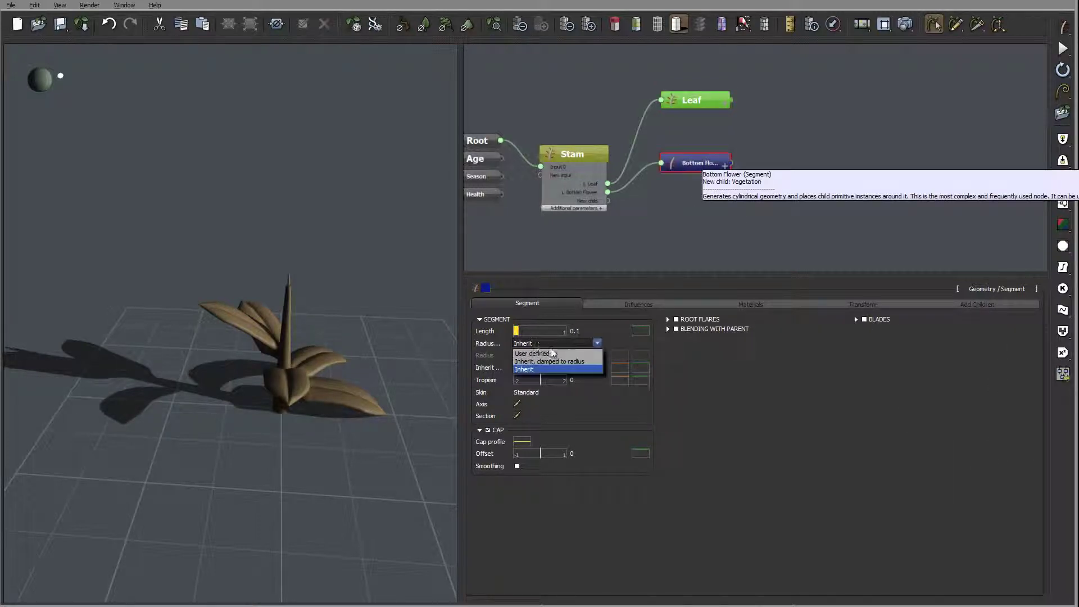
{"action": "left_click", "coordinate": [576, 355]}
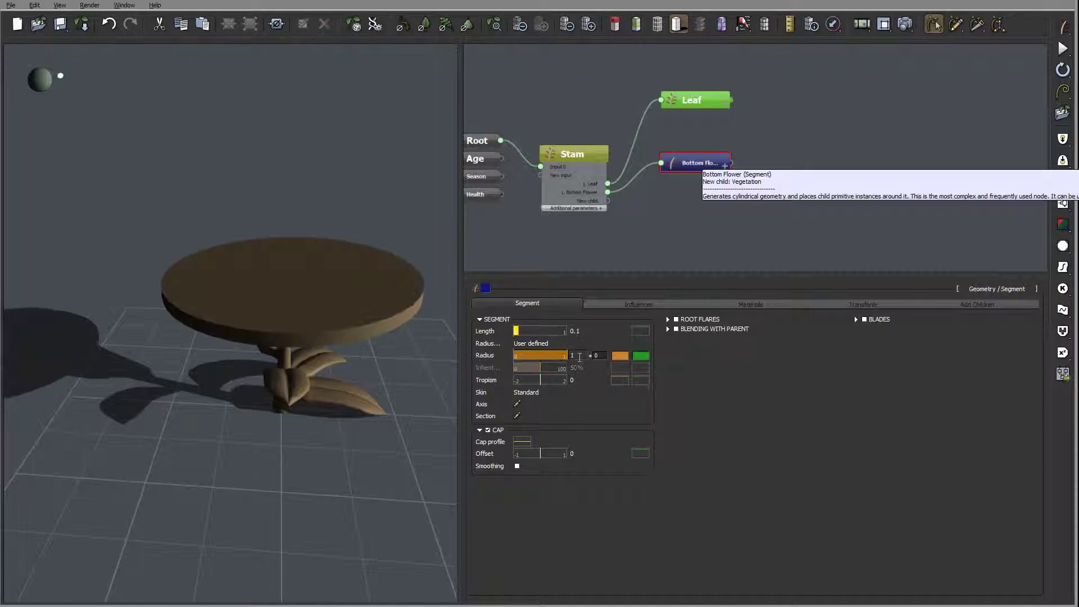
{"action": "right_click_drag", "start_coordinate": [282, 335], "coordinate": [332, 371]}
{"action": "left_click", "coordinate": [573, 355]}
{"action": "type", "text": ".2"}
{"action": "key", "text": "Return"}
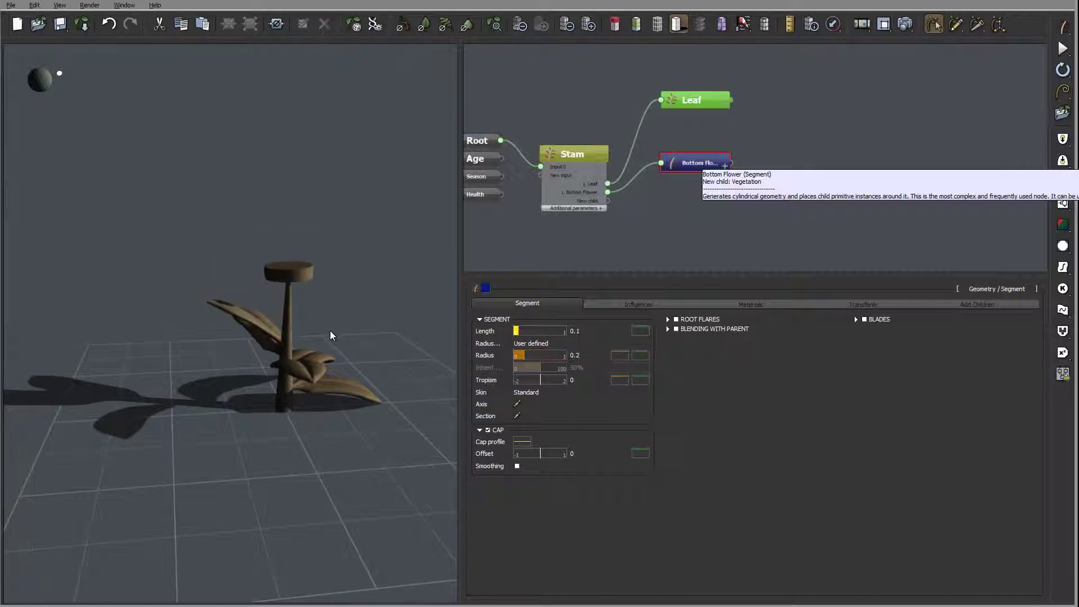
{"action": "left_click_drag", "start_coordinate": [313, 337], "coordinate": [294, 325]}
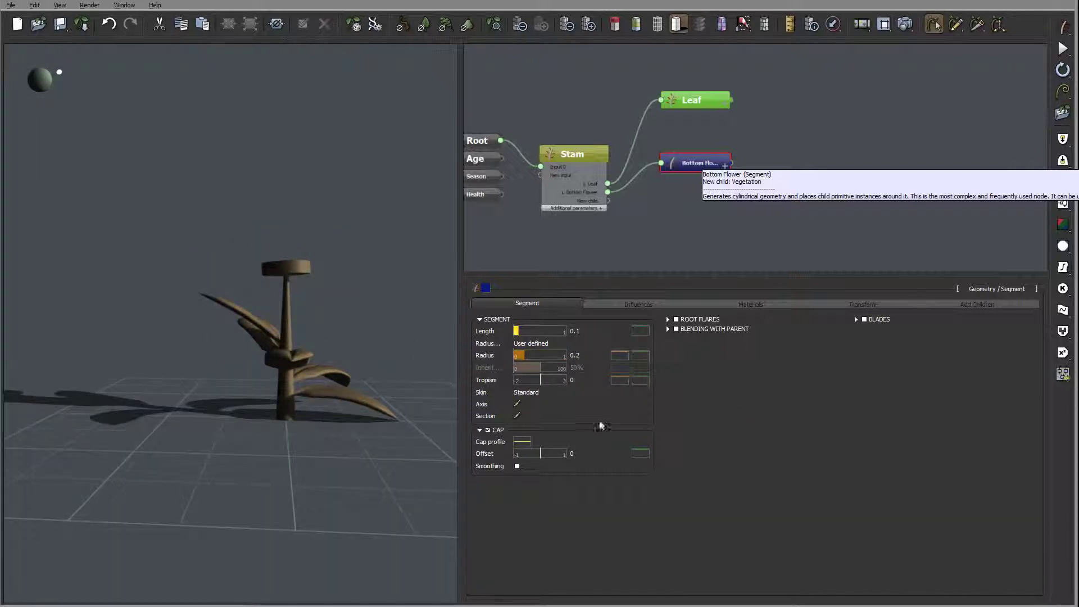
- Enable blending with the parent on the Bottom Flower segment
{"action": "left_click_drag", "start_coordinate": [293, 284], "coordinate": [289, 294]}
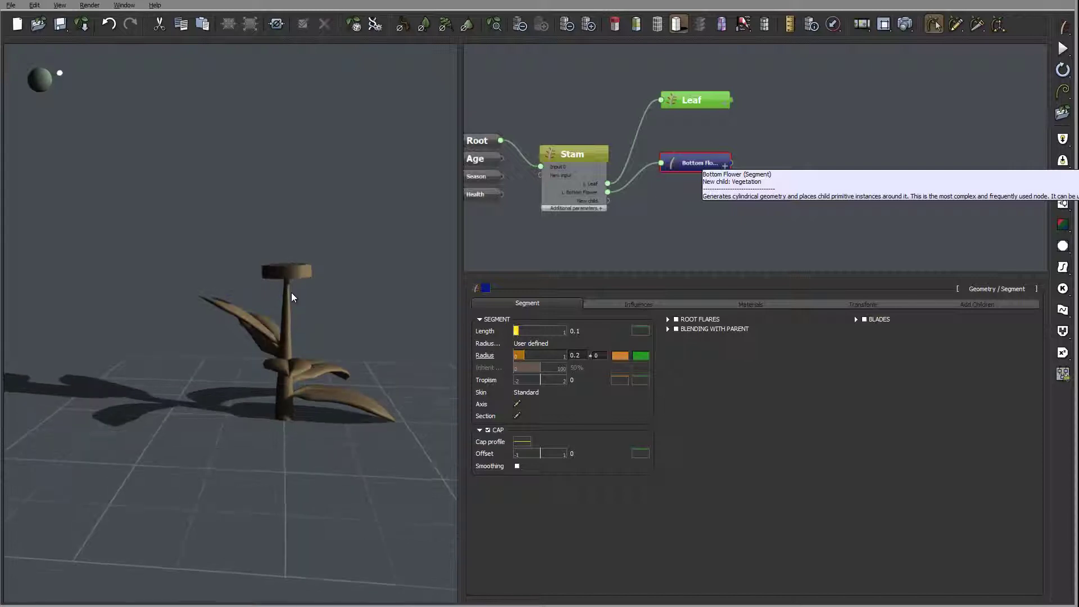
{"action": "left_click", "coordinate": [676, 330]}
{"action": "left_click_drag", "start_coordinate": [385, 304], "coordinate": [343, 361]}
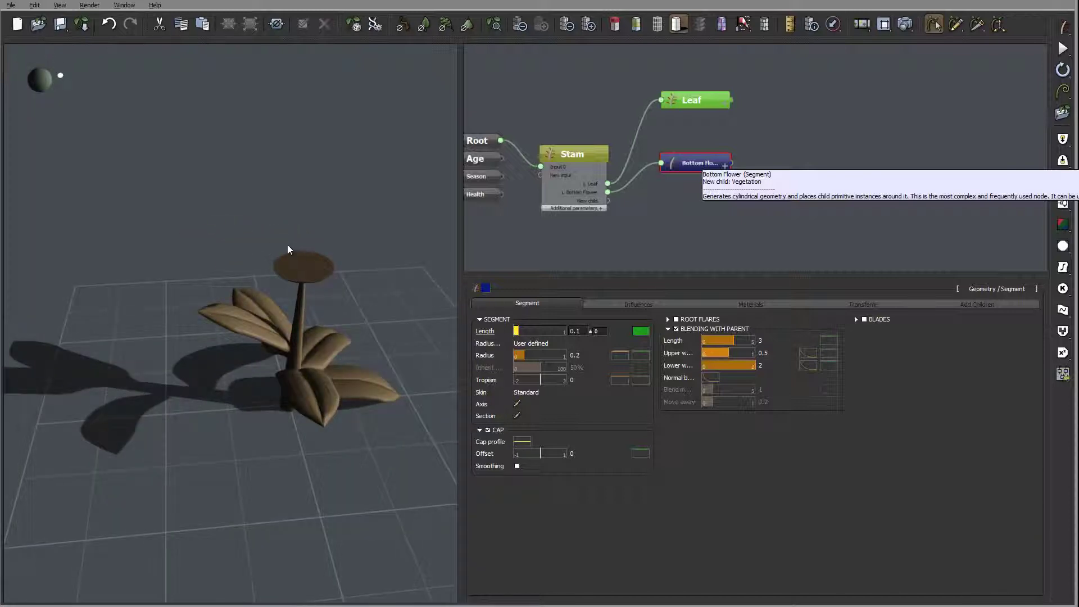
{"action": "left_click_drag", "start_coordinate": [364, 286], "coordinate": [321, 288]}
- Randomize the plant's seed several times from the Root node to check how the flower base varies
{"action": "left_click", "coordinate": [476, 141]}
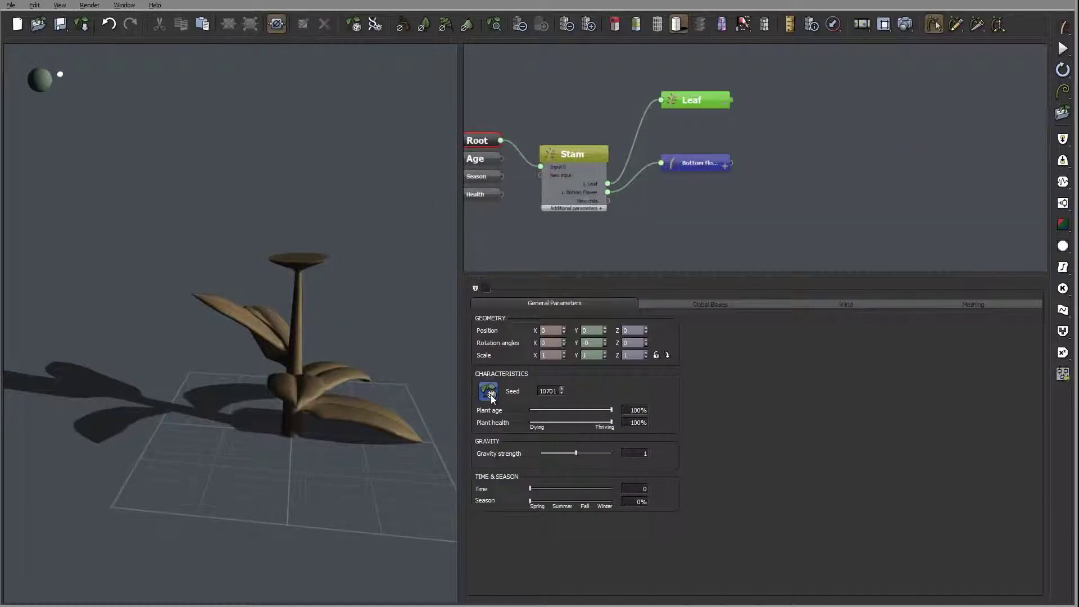
{"action": "left_click", "coordinate": [489, 392]}
{"action": "left_click", "coordinate": [489, 392]}
{"action": "left_click", "coordinate": [489, 392]}
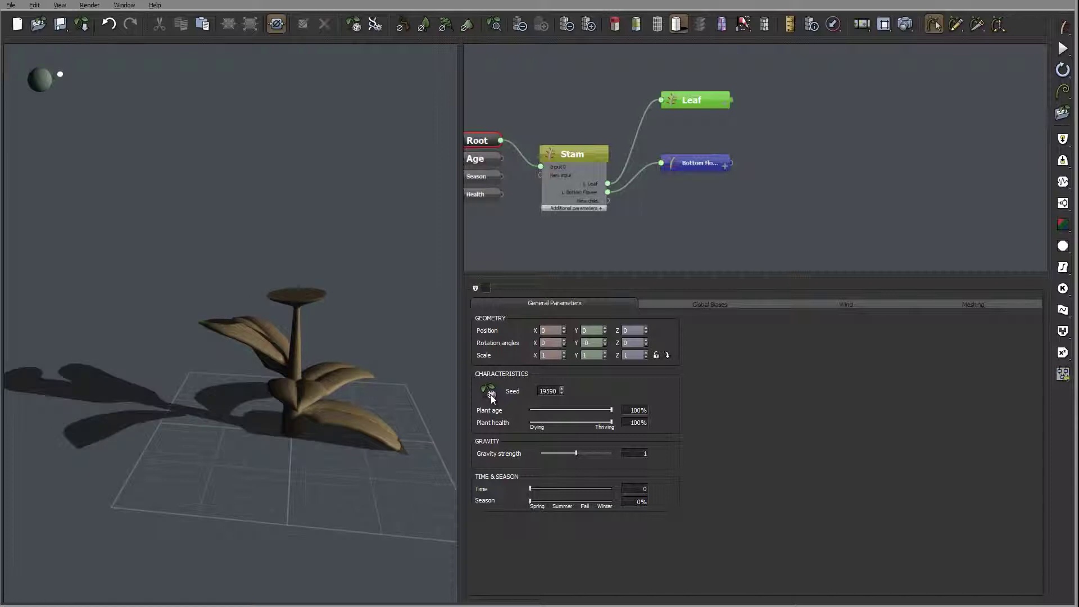
{"action": "left_click", "coordinate": [489, 391]}
{"action": "left_click", "coordinate": [489, 391]}
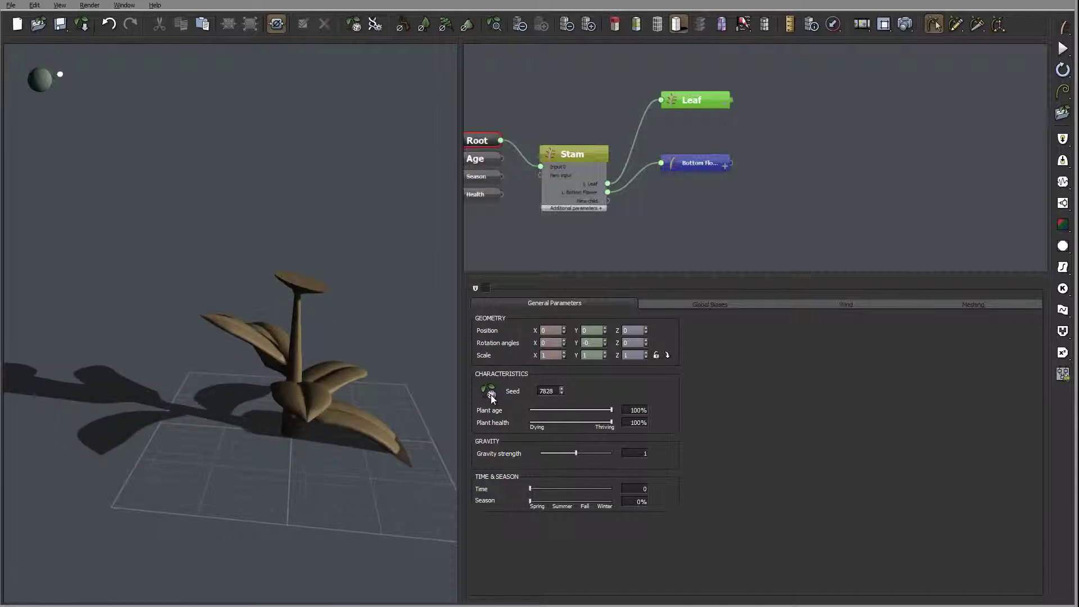
{"action": "left_click", "coordinate": [489, 391]}
{"action": "left_click", "coordinate": [489, 391]}
{"action": "left_click", "coordinate": [490, 393]}
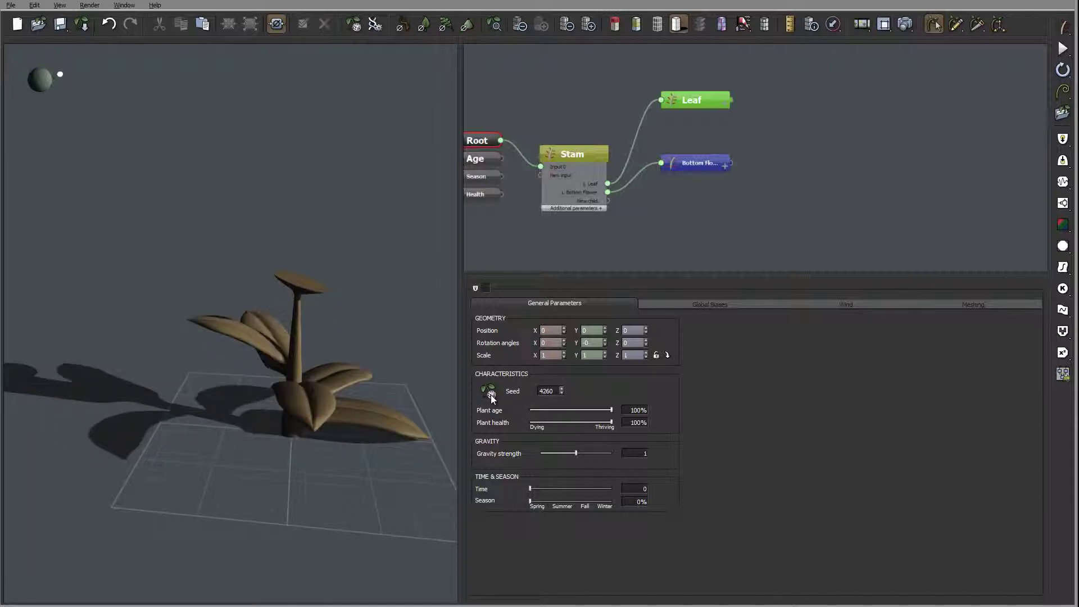
{"action": "left_click", "coordinate": [490, 393]}
{"action": "left_click_drag", "start_coordinate": [285, 315], "coordinate": [333, 318]}
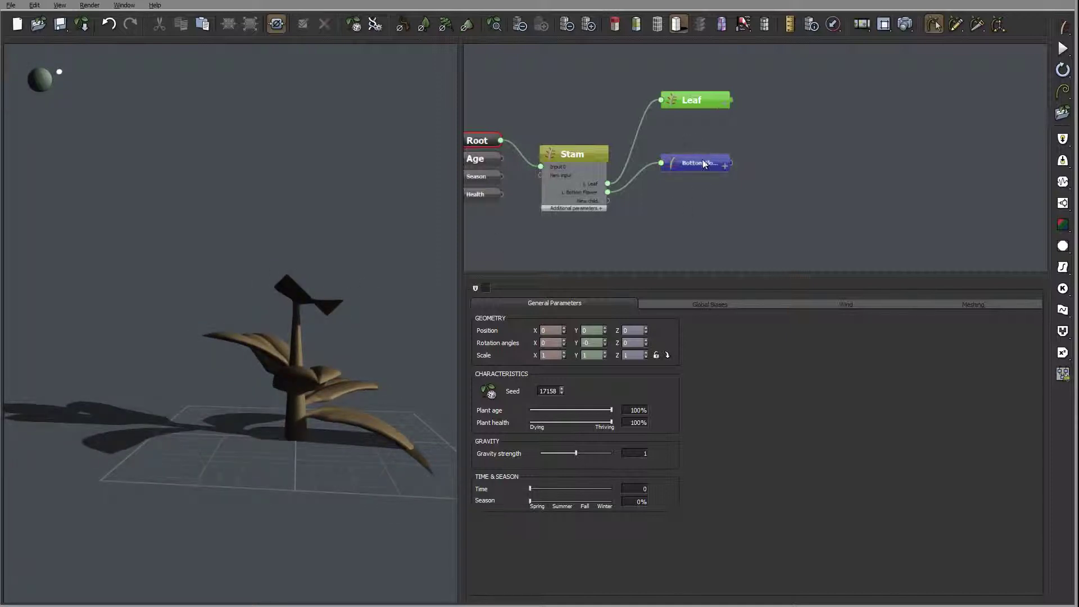
- Set the Bottom Flower segment's radius to 0.1
{"action": "left_click", "coordinate": [595, 150]}
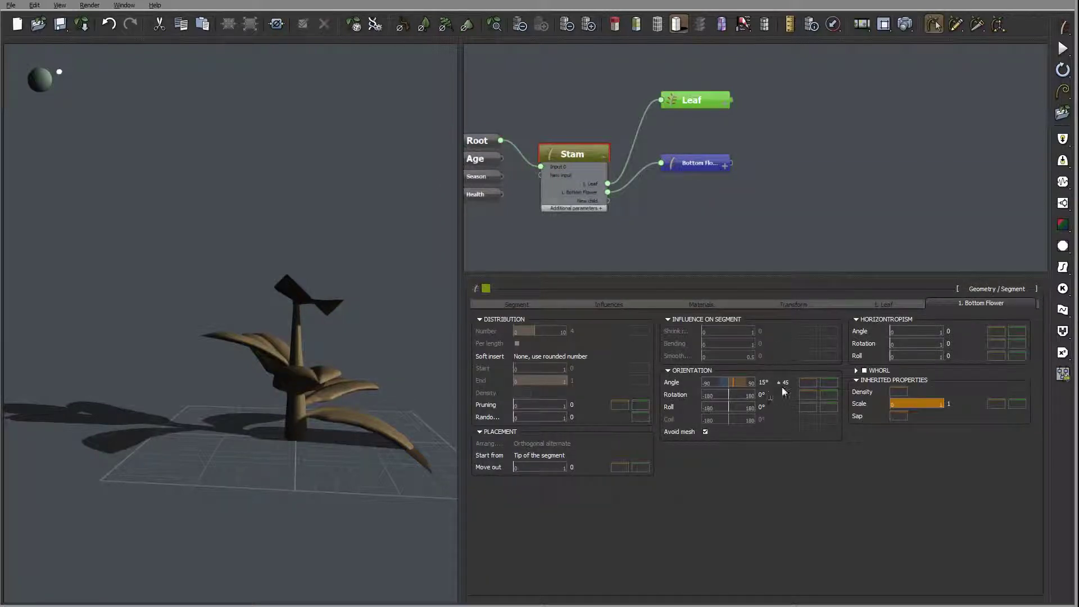
{"action": "left_click", "coordinate": [696, 164]}
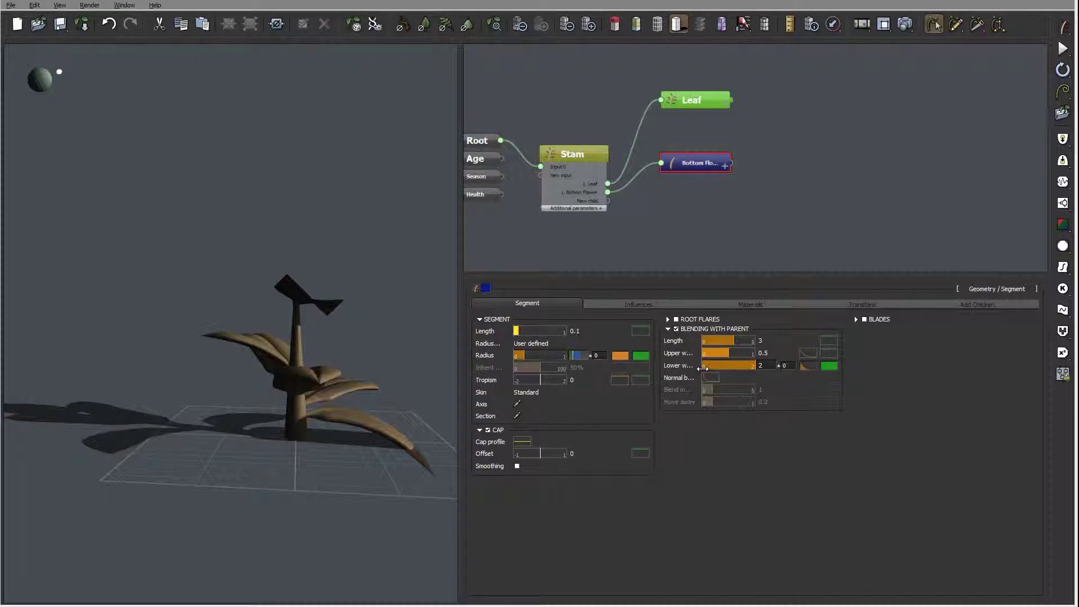
{"action": "left_click_drag", "start_coordinate": [247, 194], "coordinate": [335, 313]}
- In the Stam node's Bottom Flower child settings, set the orientation angle's variation to 35
{"action": "left_click", "coordinate": [602, 163]}
{"action": "left_click", "coordinate": [786, 382]}
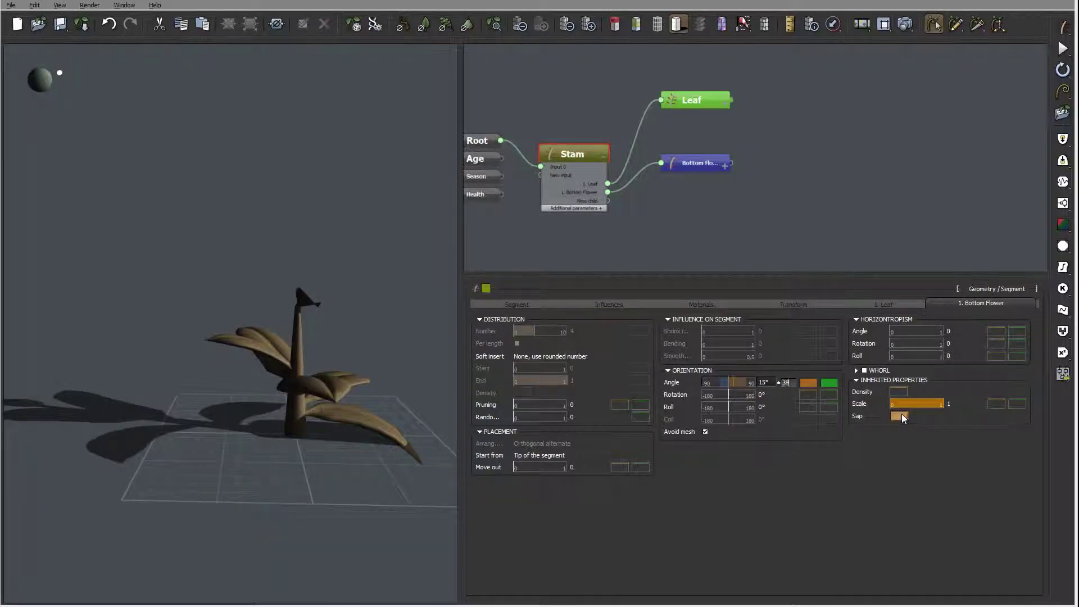
{"action": "left_click_drag", "start_coordinate": [390, 314], "coordinate": [362, 338]}
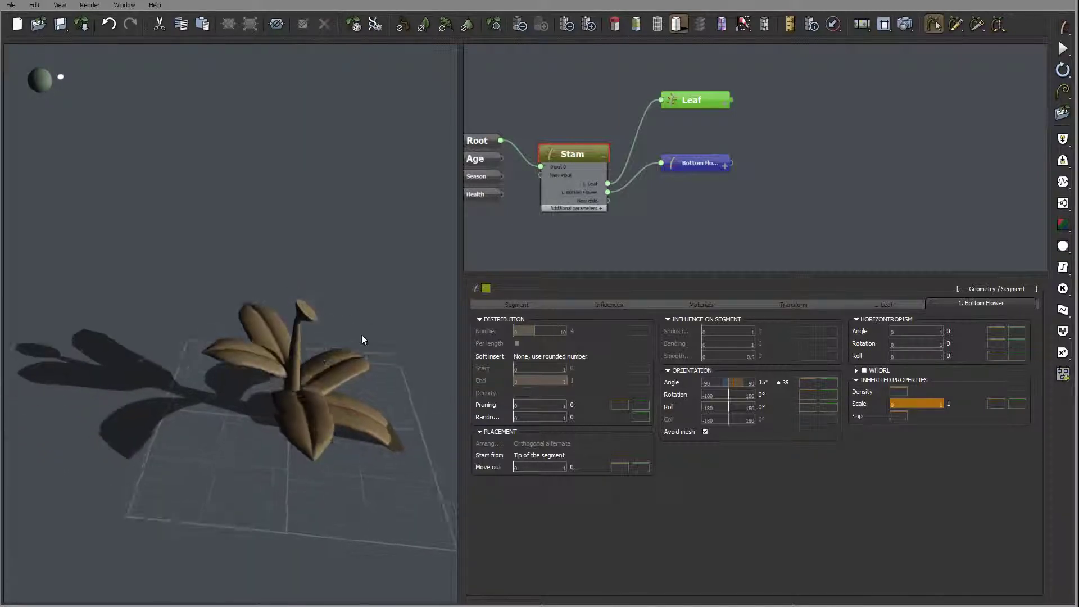
- Add a Hydra geometry node beyond the Bottom Flower node in the graph and name it Ped
{"action": "left_click", "coordinate": [695, 163]}
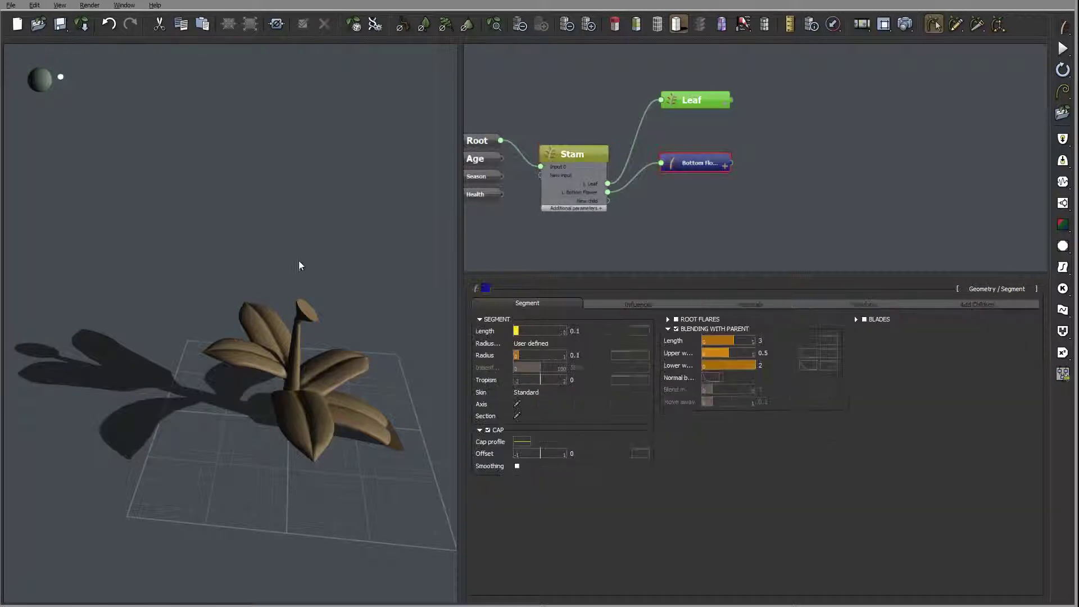
{"action": "left_click_drag", "start_coordinate": [342, 260], "coordinate": [239, 342]}
{"action": "middle_click_drag", "start_coordinate": [830, 199], "coordinate": [746, 226]}
{"action": "right_click", "coordinate": [723, 162]}
{"action": "mouse_move", "coordinate": [750, 167]}
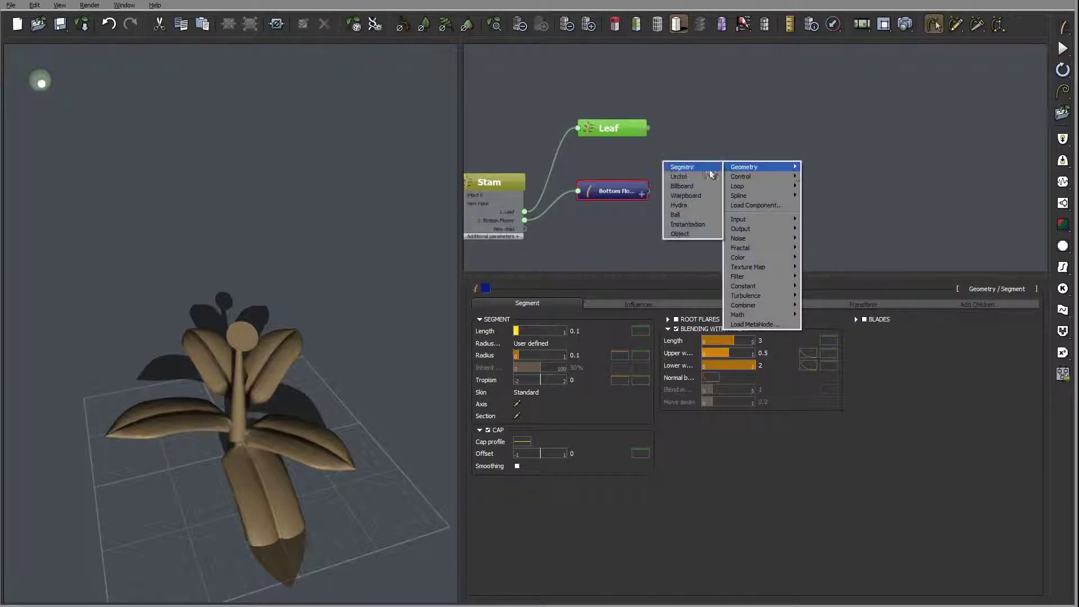
{"action": "left_click", "coordinate": [688, 205]}
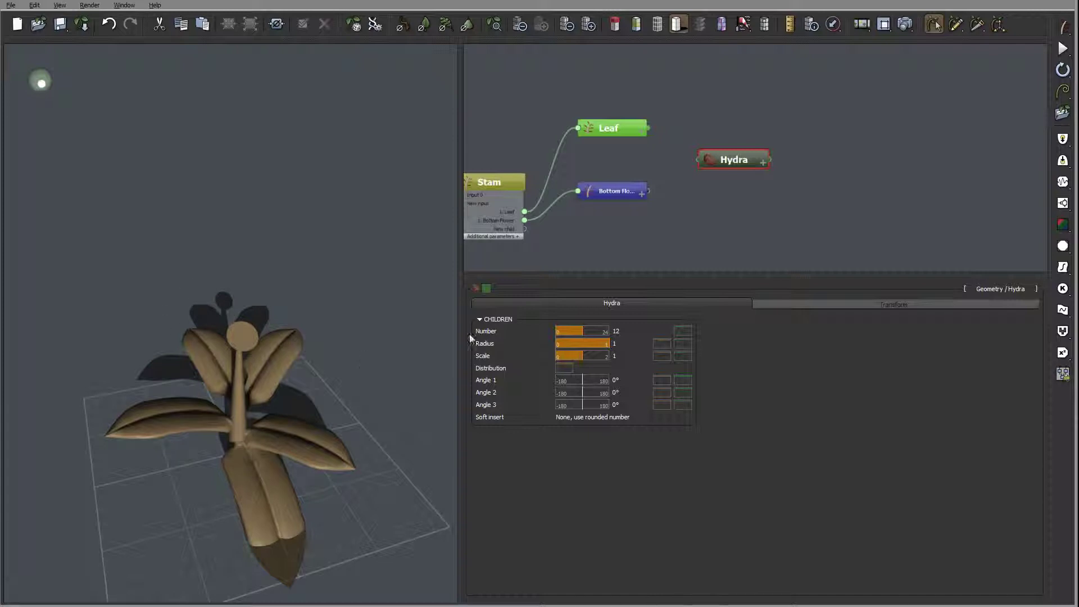
{"action": "double_click", "coordinate": [742, 159]}
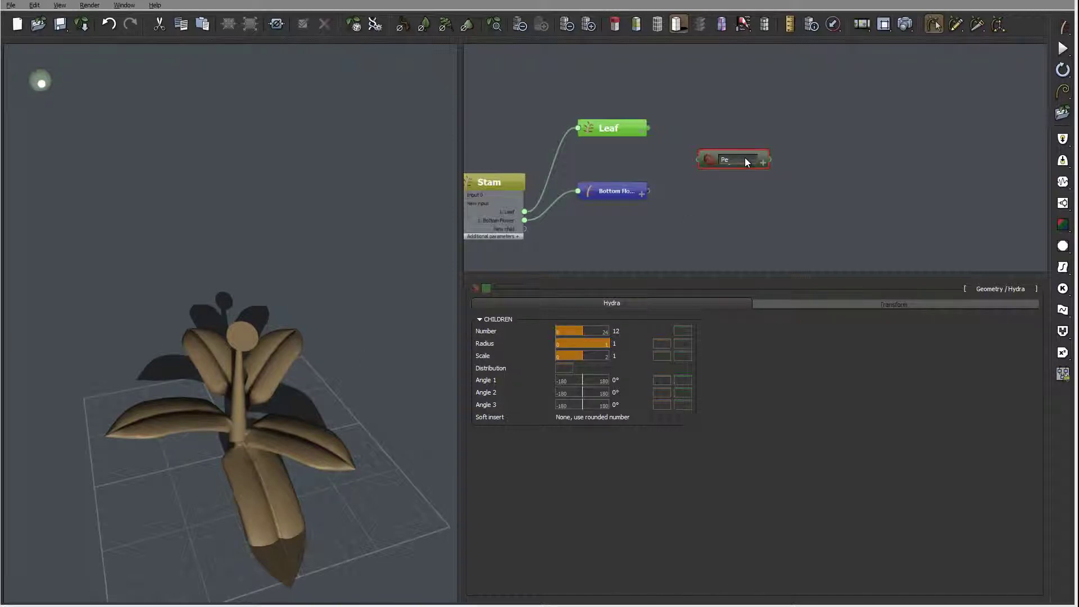
{"action": "key", "text": "Return"}
- Change the Ped node's colour to saturated red (159, 0, 0)
{"action": "left_click", "coordinate": [710, 160]}
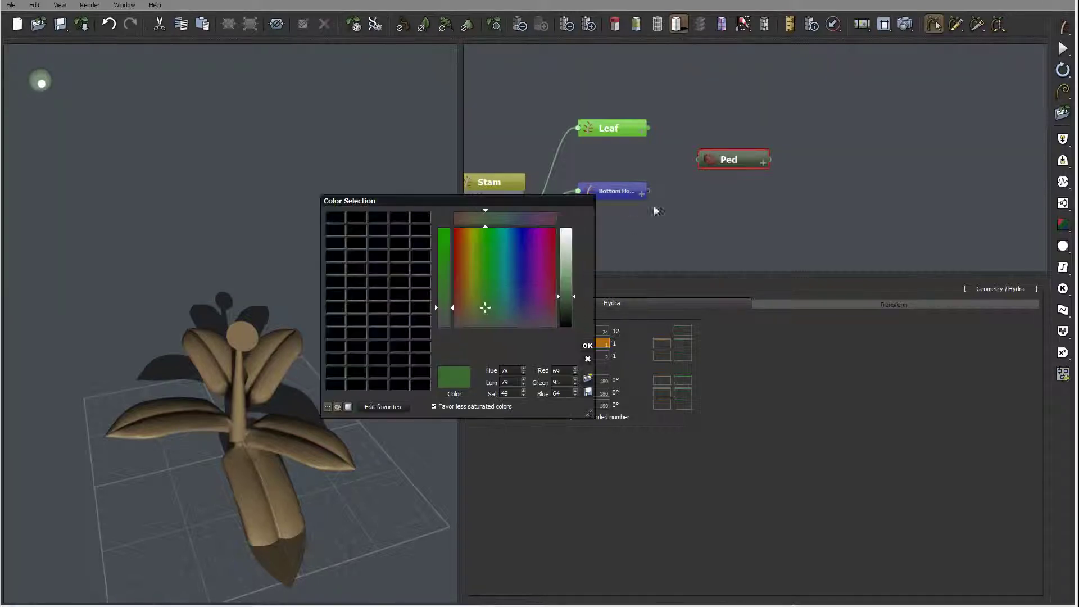
{"action": "left_click_drag", "start_coordinate": [475, 260], "coordinate": [455, 229]}
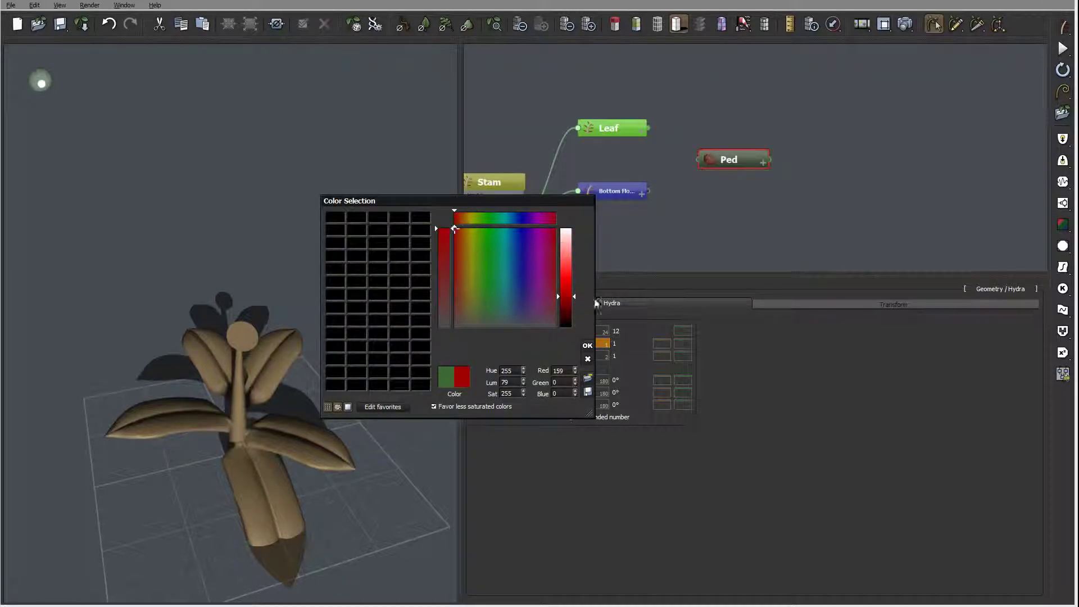
{"action": "left_click", "coordinate": [587, 345]}
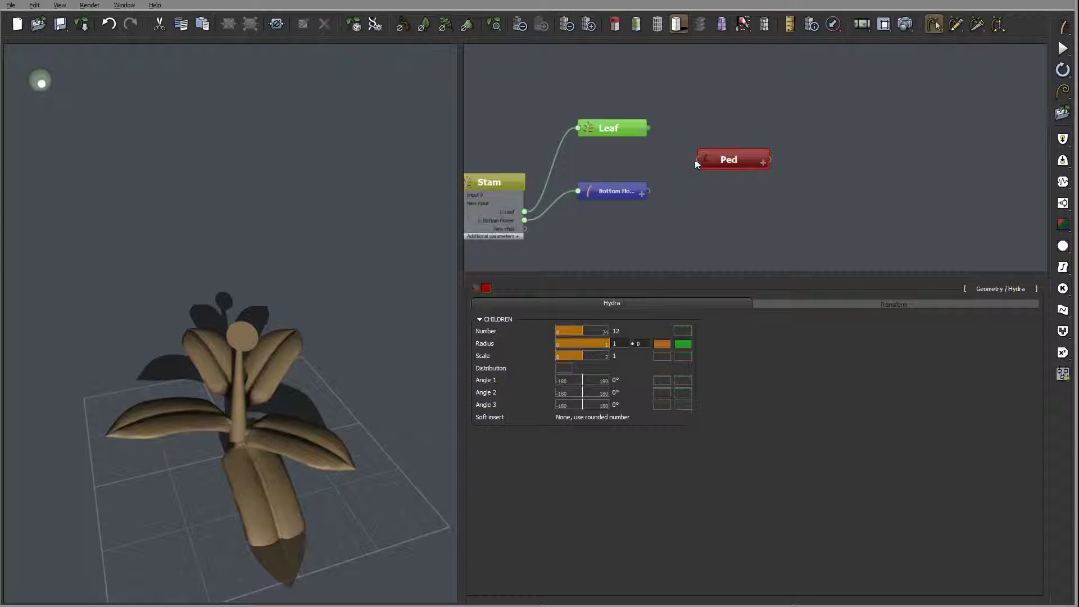
- Connect the Ped node as a child of Bottom Flower and make its placement start from the tip of the segment
{"action": "left_click_drag", "start_coordinate": [648, 192], "coordinate": [649, 191]}
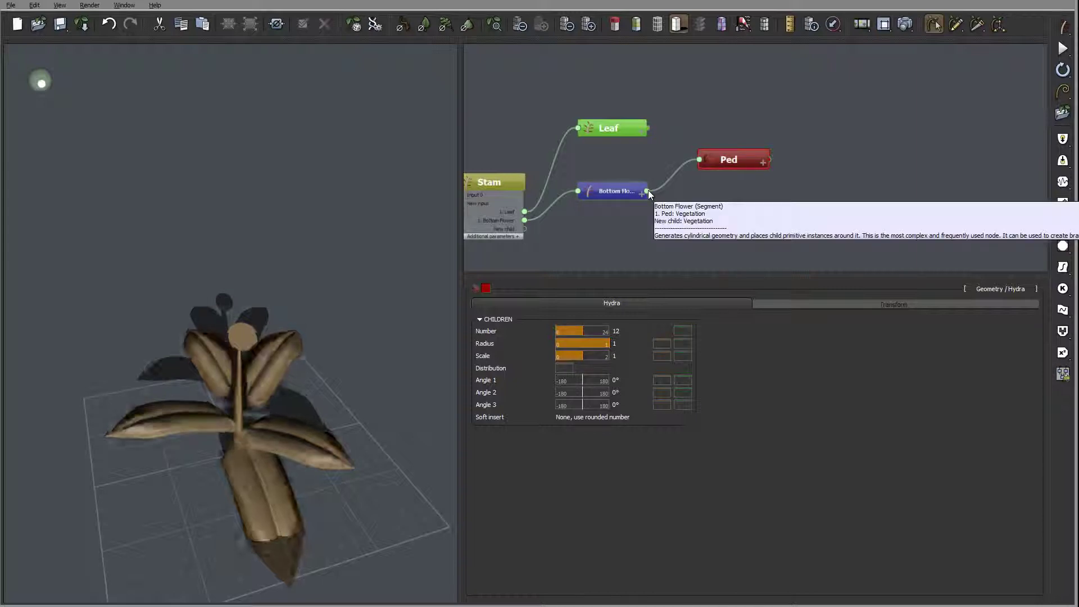
{"action": "left_click", "coordinate": [610, 188]}
{"action": "left_click", "coordinate": [989, 304]}
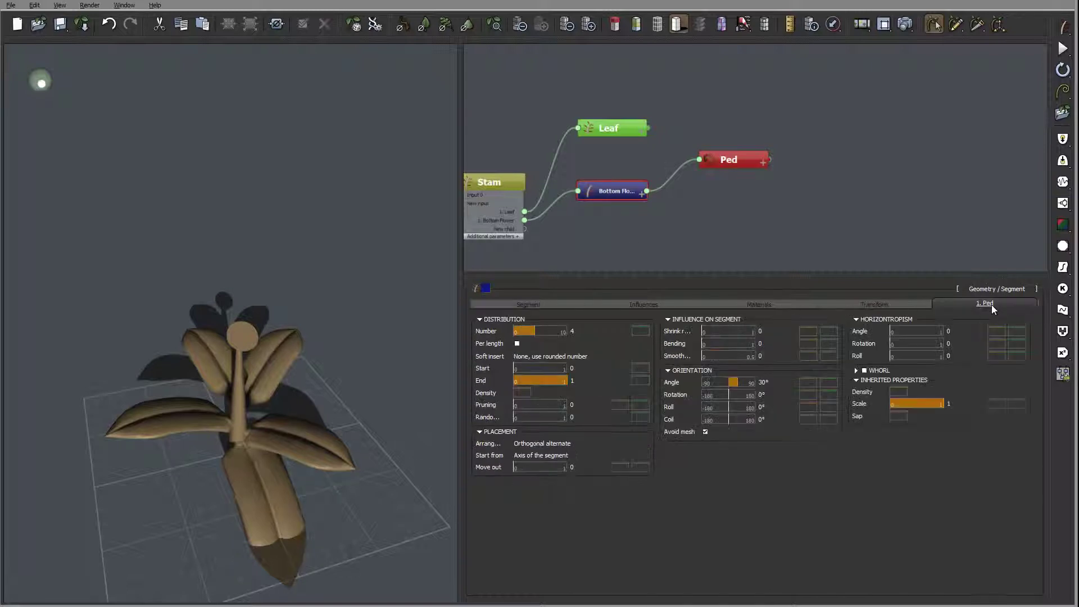
{"action": "left_click", "coordinate": [551, 456]}
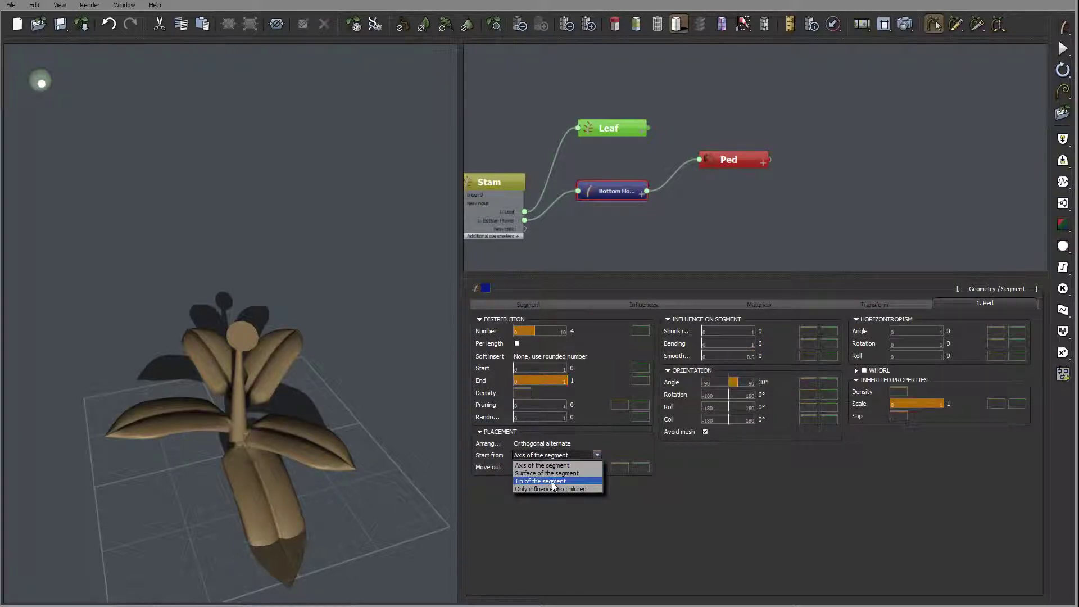
{"action": "left_click", "coordinate": [553, 482]}
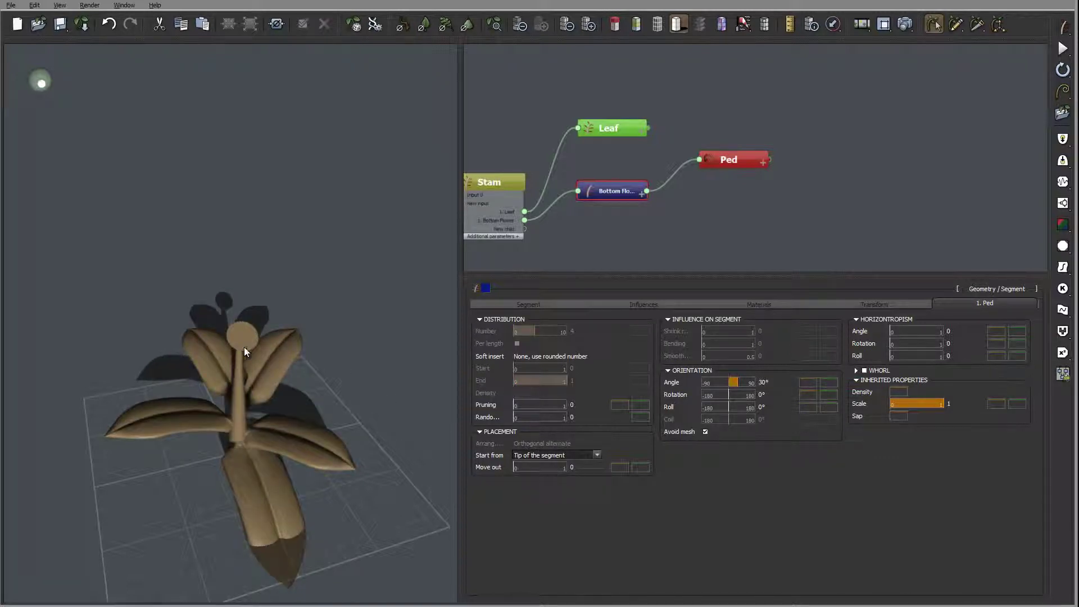
{"action": "left_click_drag", "start_coordinate": [225, 357], "coordinate": [298, 318]}
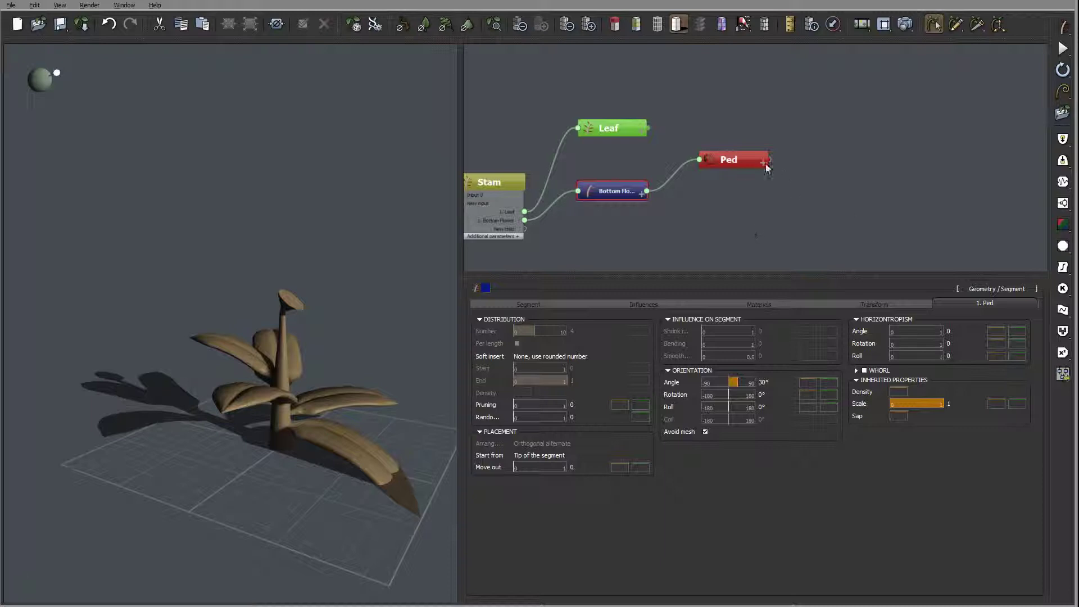
- Add a Segment node beyond the Ped node in the graph and name it Pedls
{"action": "middle_click_drag", "start_coordinate": [857, 185], "coordinate": [805, 216]}
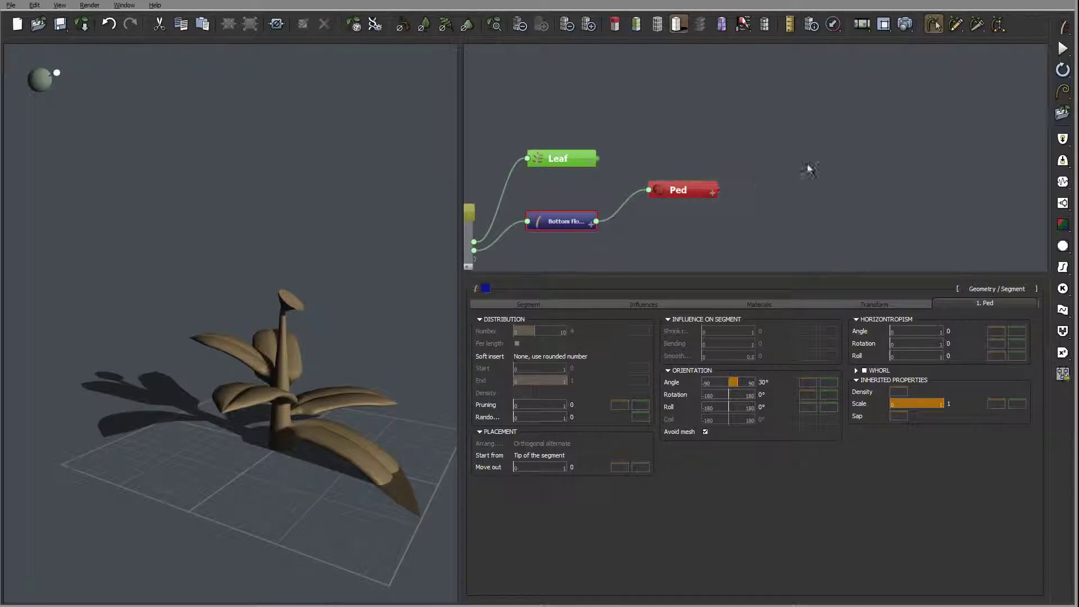
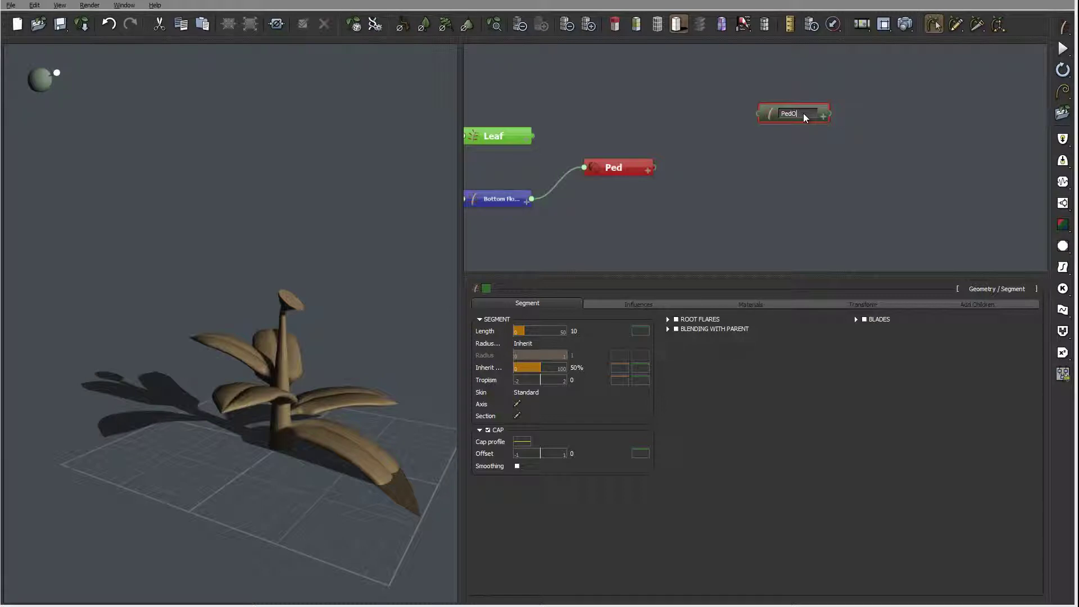
{"action": "key", "text": "BackSpace"}
{"action": "key", "text": "BackSpace"}
{"action": "key", "text": "BackSpace"}
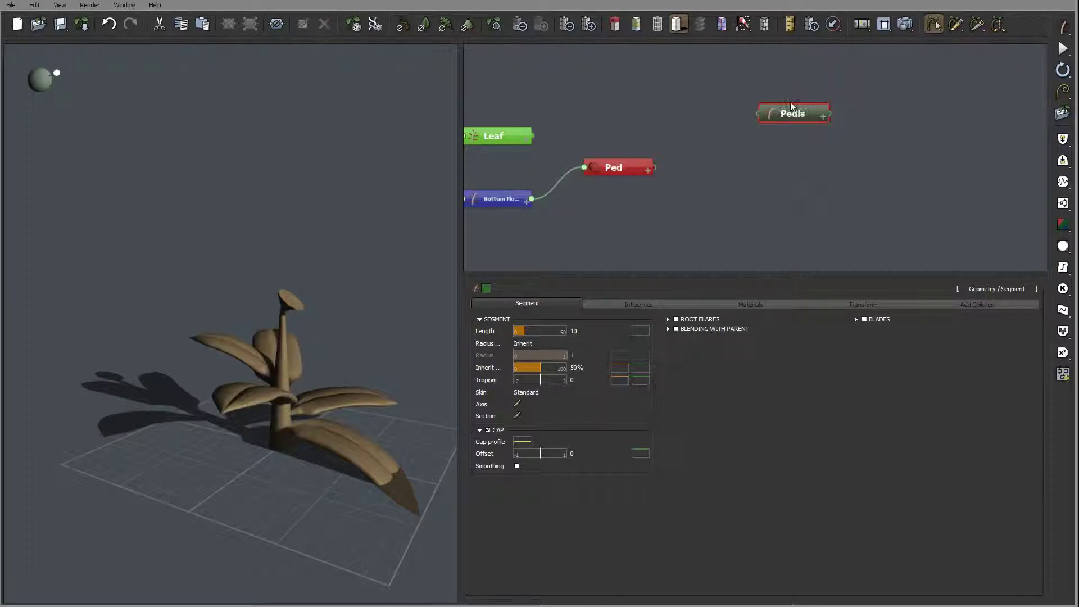
{"action": "key", "text": "Return"}
- Change the Pedls node's colour to white and move the node level with the Ped node
{"action": "left_click", "coordinate": [487, 291]}
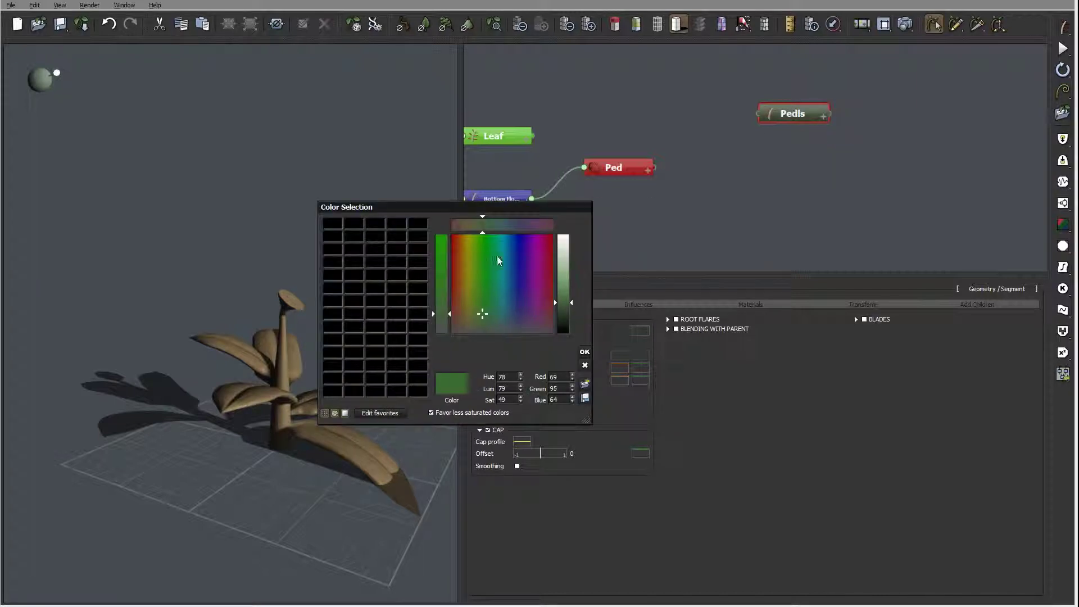
{"action": "left_click", "coordinate": [564, 238]}
{"action": "left_click", "coordinate": [585, 351]}
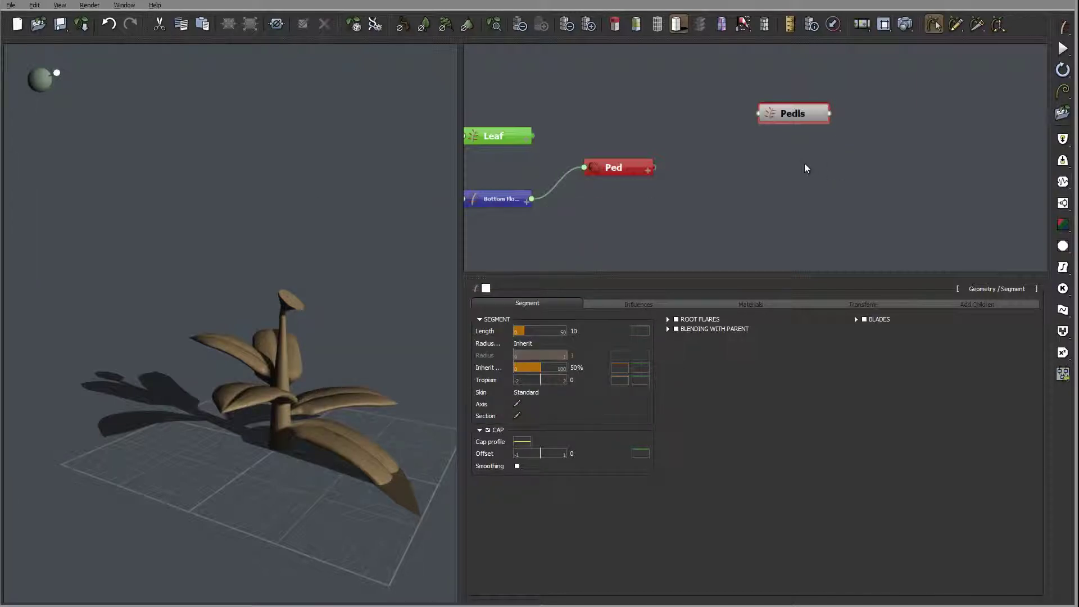
{"action": "left_click_drag", "start_coordinate": [819, 118], "coordinate": [783, 167]}
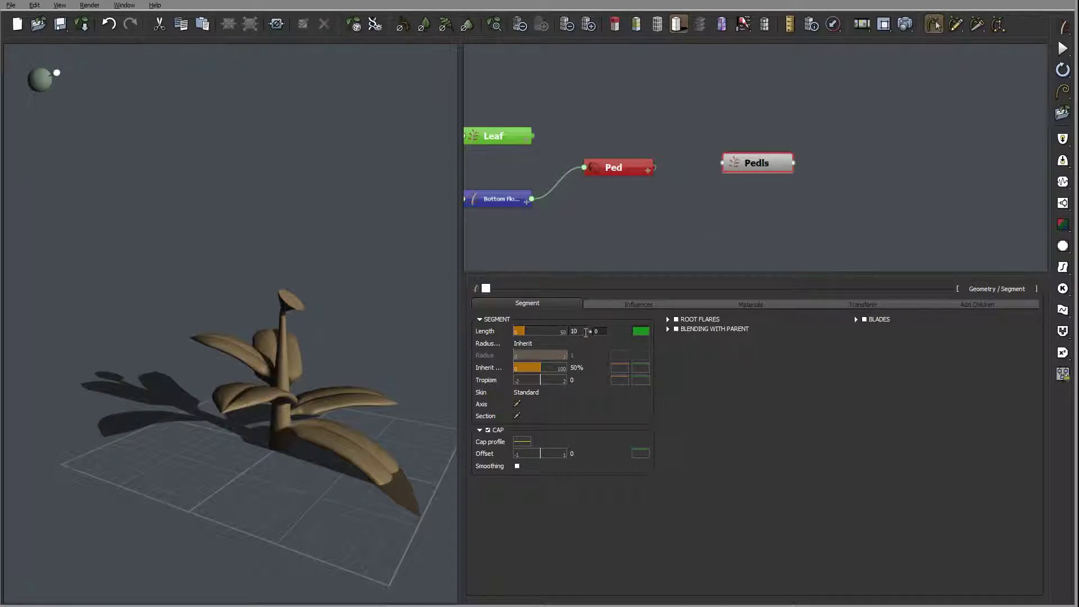
- Set the Pedls segment's length to 1
{"action": "double_click", "coordinate": [585, 331]}
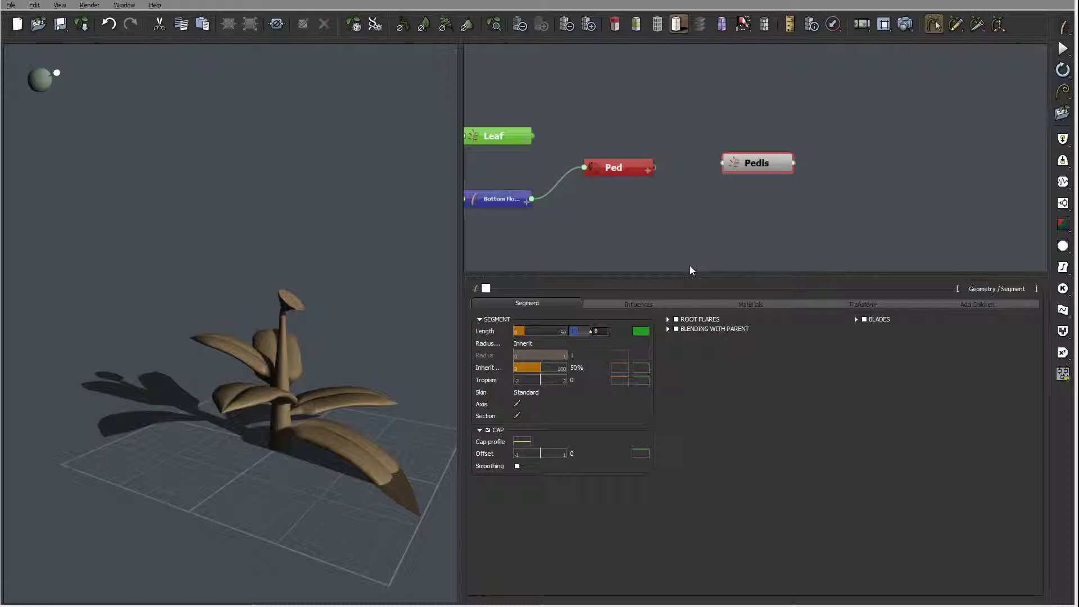
{"action": "type", "text": "1"}
{"action": "key", "text": "Return"}
- Connect the Pedls segment's input to the Ped node's output
{"action": "left_click", "coordinate": [647, 168]}
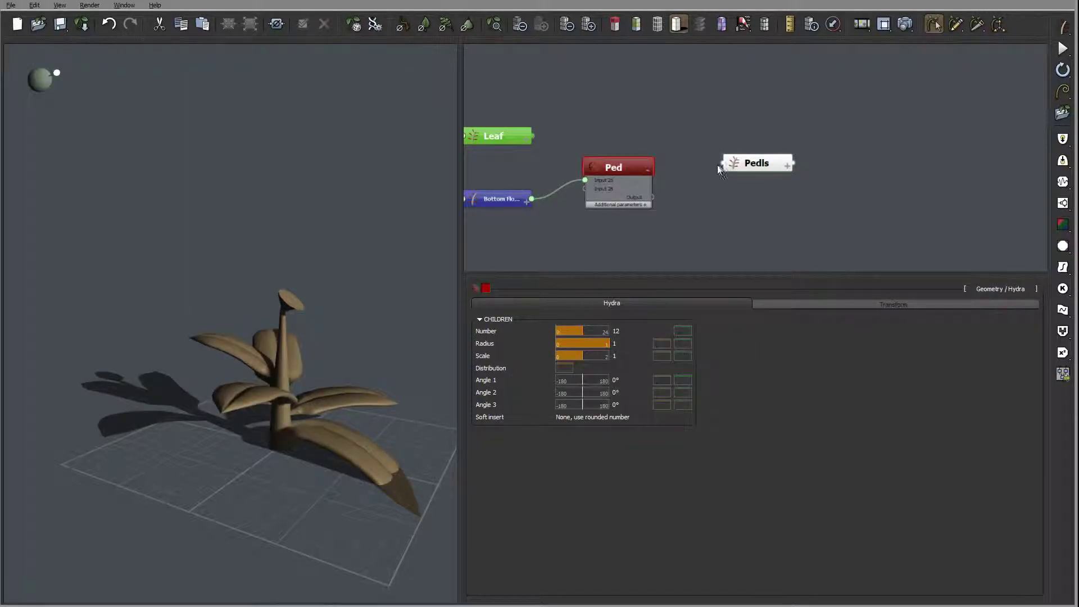
{"action": "left_click_drag", "start_coordinate": [722, 163], "coordinate": [652, 198]}
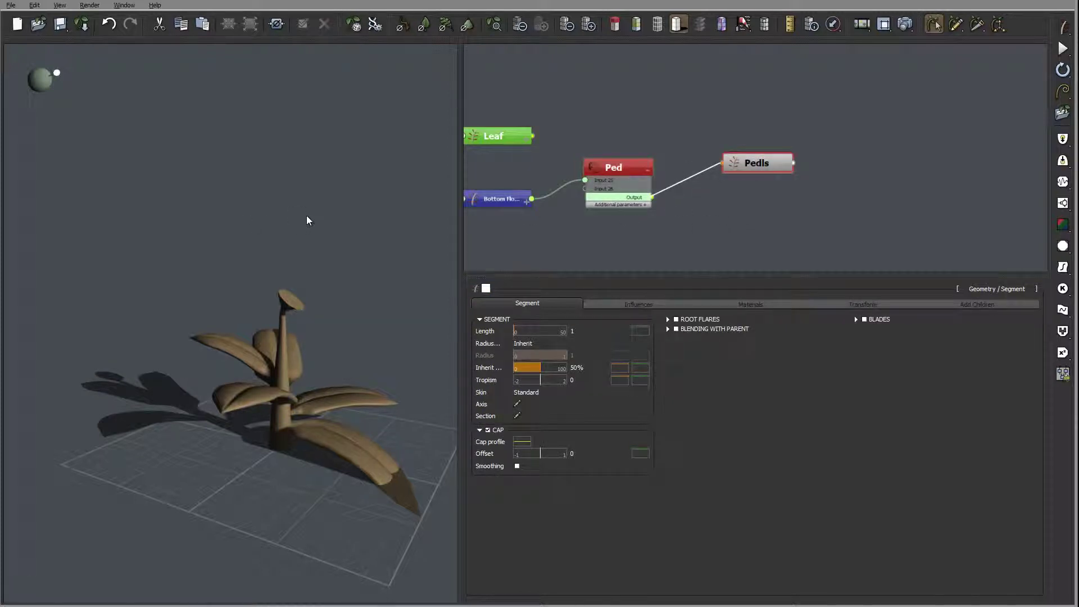
{"action": "right_click_drag", "start_coordinate": [302, 217], "coordinate": [438, 312]}
{"action": "left_click_drag", "start_coordinate": [437, 316], "coordinate": [234, 261]}
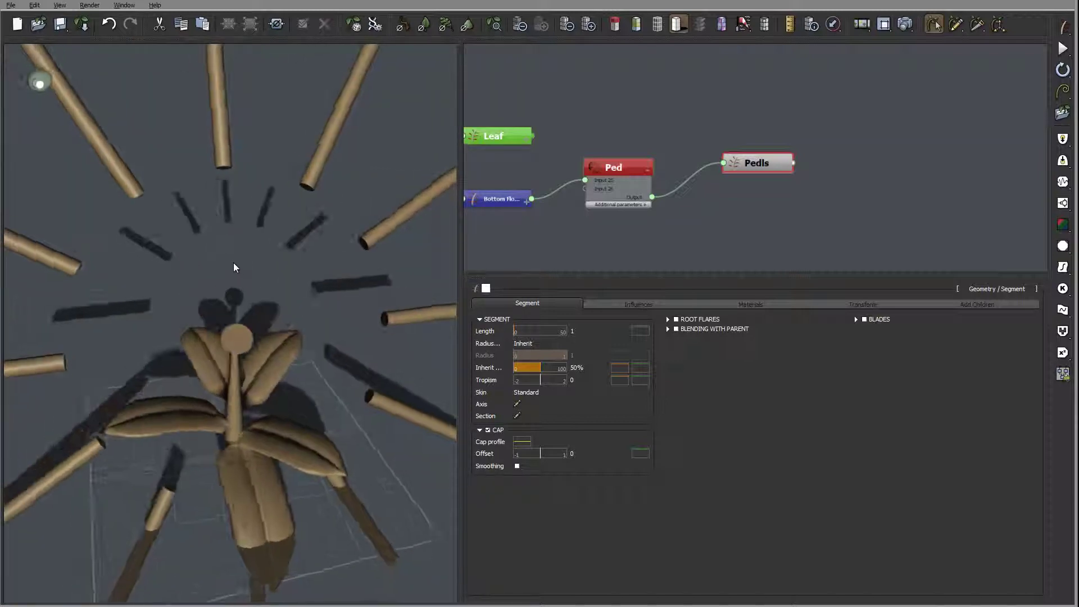
- Reduce the Ped Hydra node's children radius to 0.1 and refine it to 0.08
{"action": "left_click", "coordinate": [648, 164]}
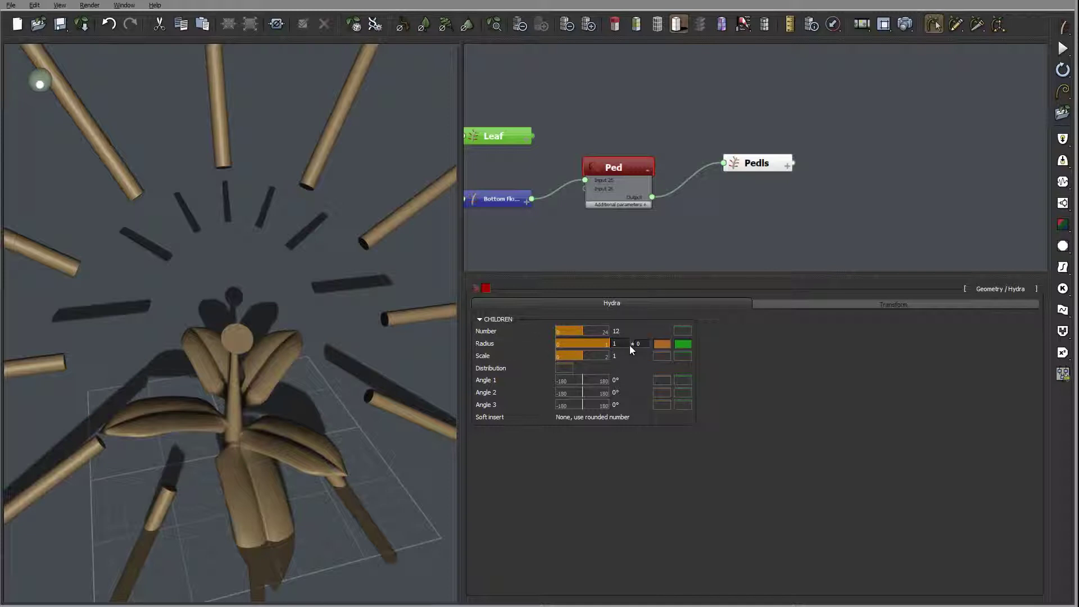
{"action": "double_click", "coordinate": [623, 344]}
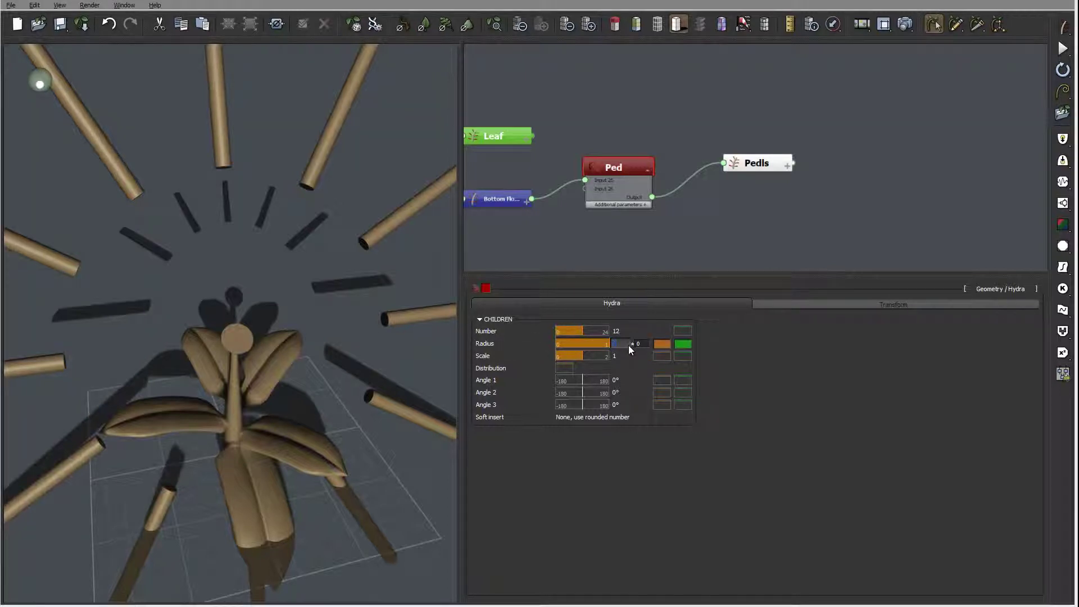
{"action": "type", "text": "0.1"}
{"action": "key", "text": "Return"}
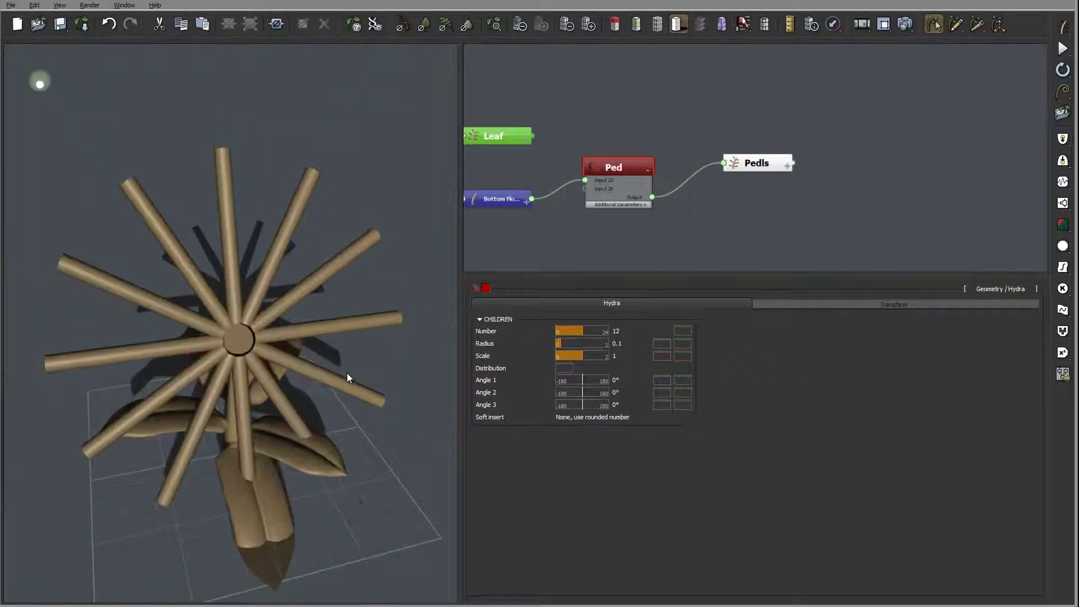
{"action": "left_click_drag", "start_coordinate": [285, 363], "coordinate": [242, 354]}
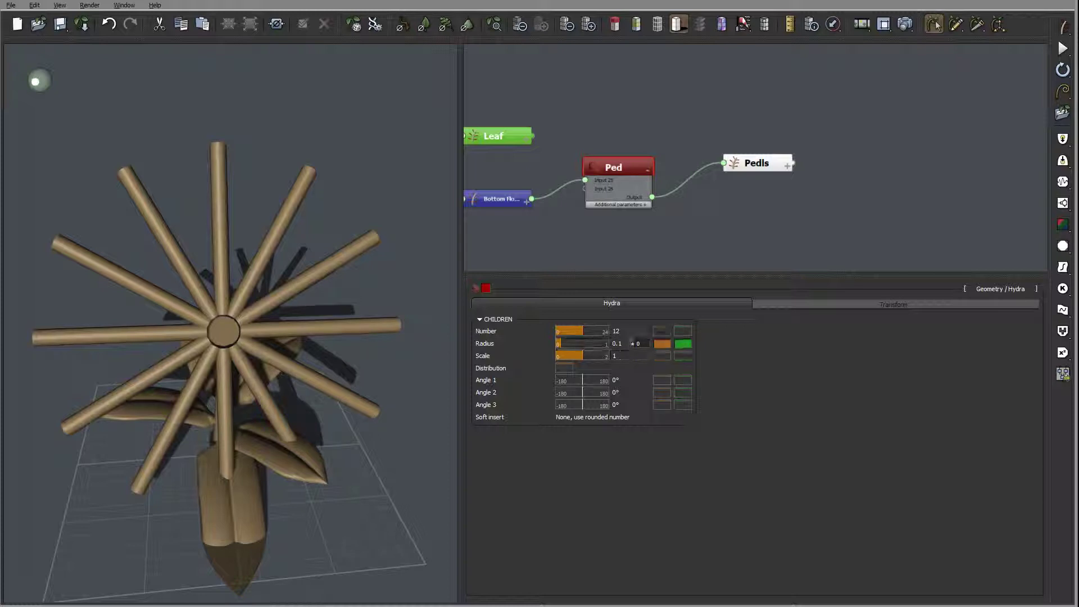
{"action": "left_click", "coordinate": [618, 344]}
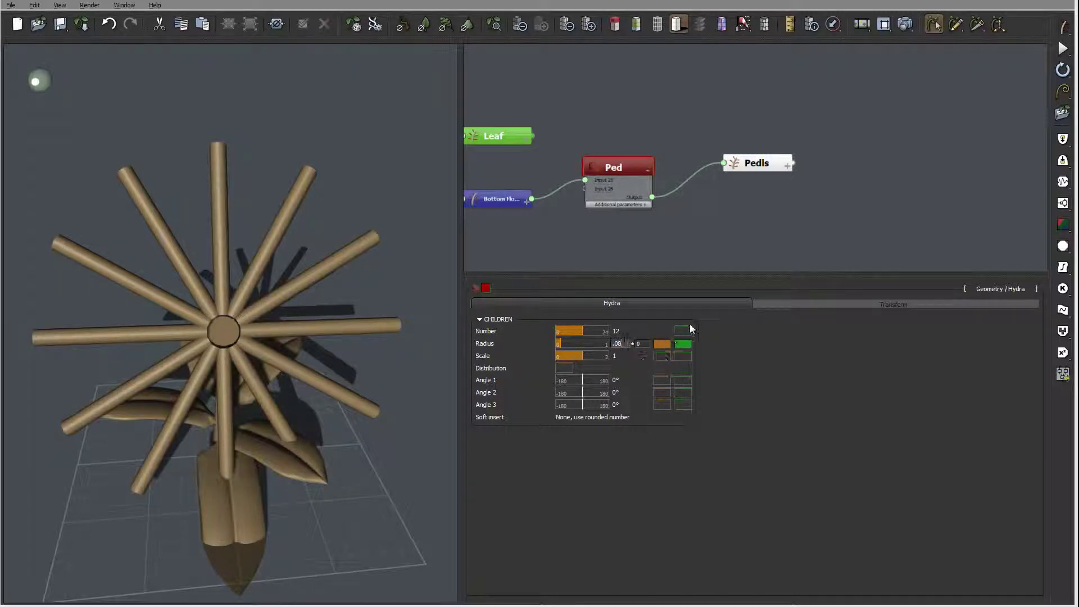
{"action": "key", "text": "Return"}
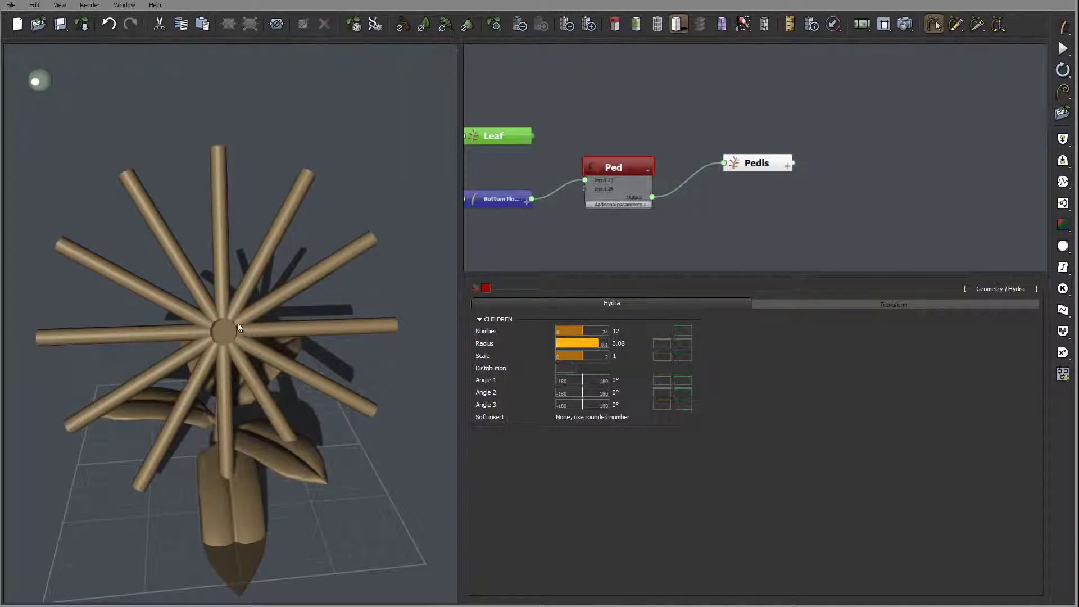
- Set the orientation angle of the Ped child on the Bottom Flower segment to 0°
{"action": "left_click_drag", "start_coordinate": [237, 325], "coordinate": [270, 331]}
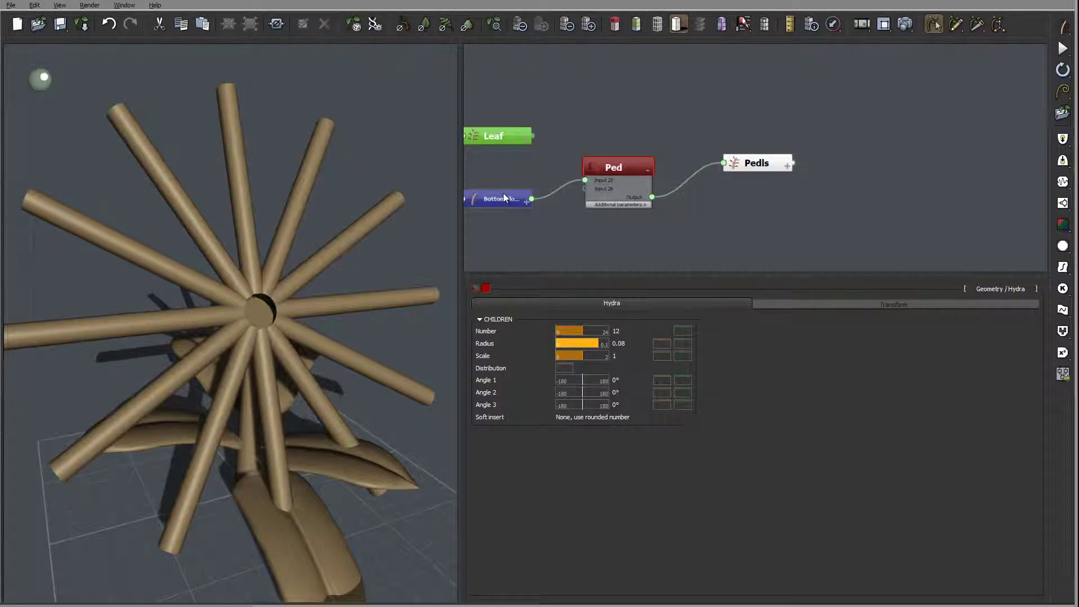
{"action": "mouse_move", "coordinate": [507, 200]}
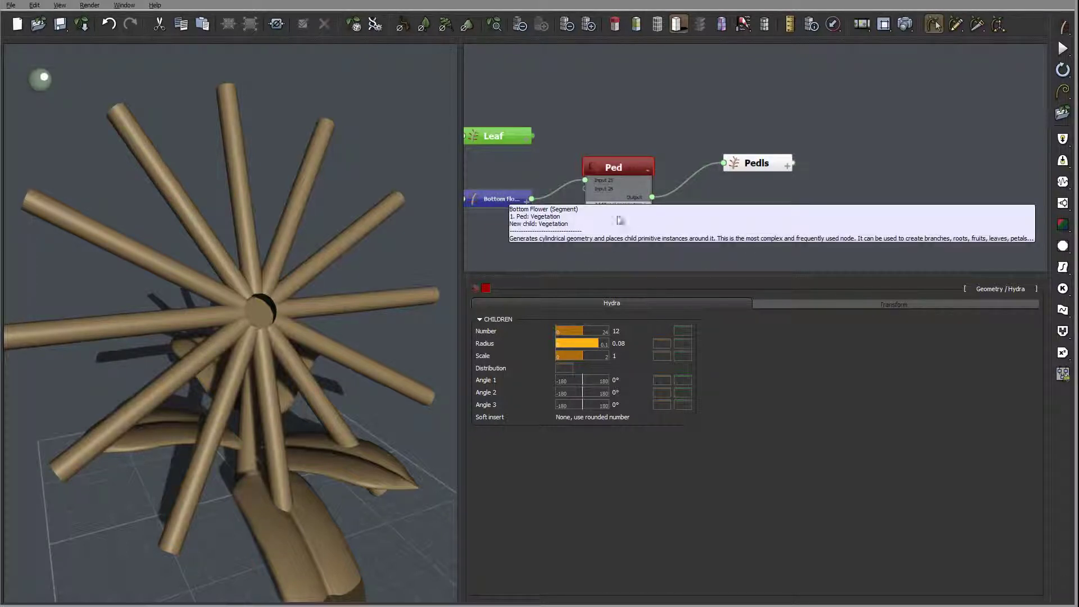
{"action": "left_click", "coordinate": [506, 199]}
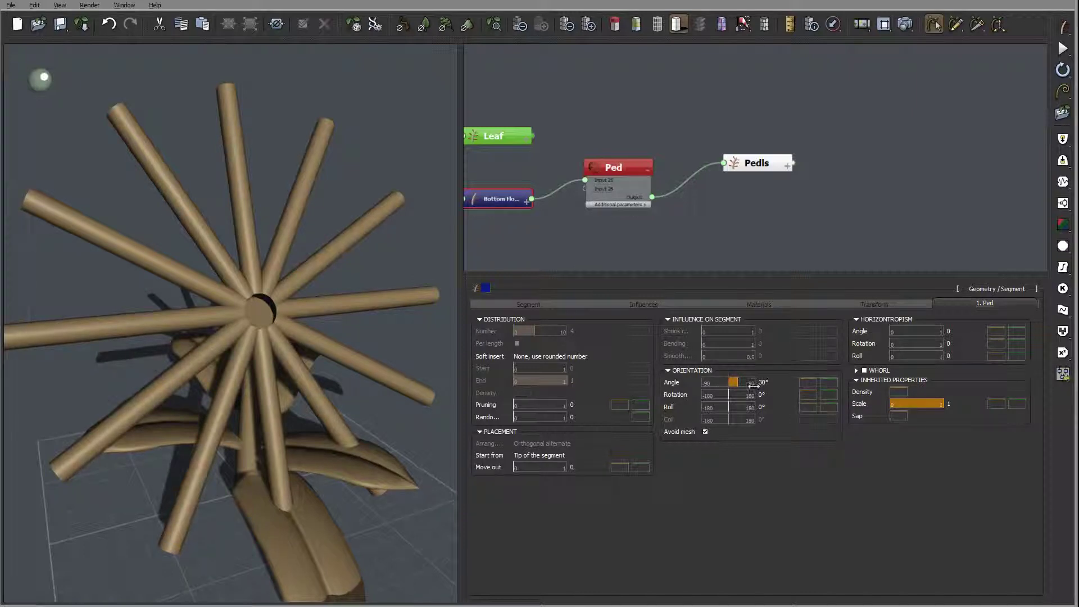
{"action": "mouse_move", "coordinate": [759, 376]}
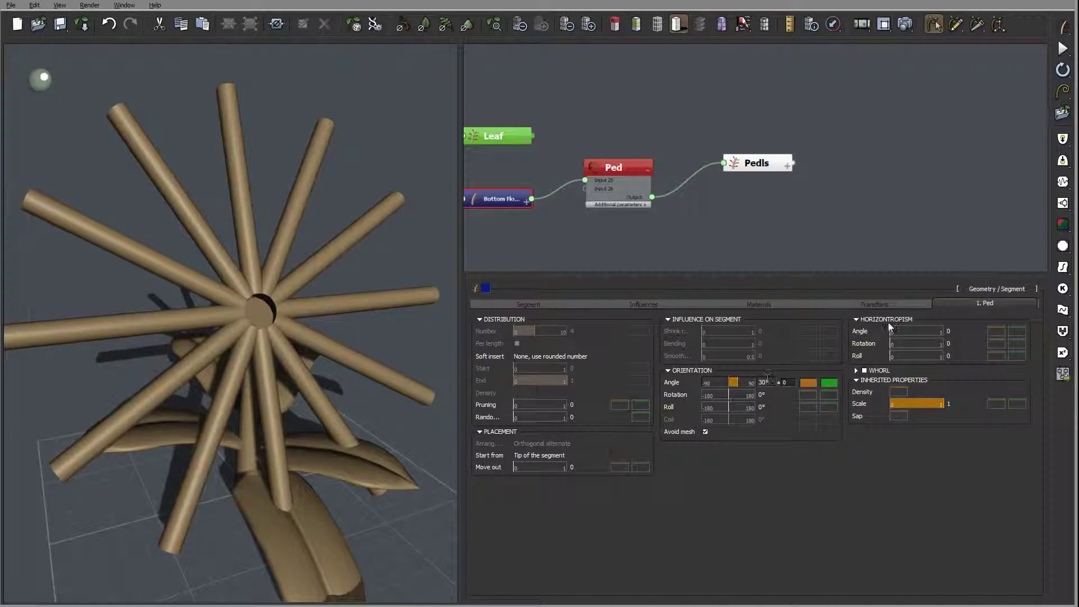
{"action": "double_click", "coordinate": [769, 380]}
{"action": "type", "text": "0"}
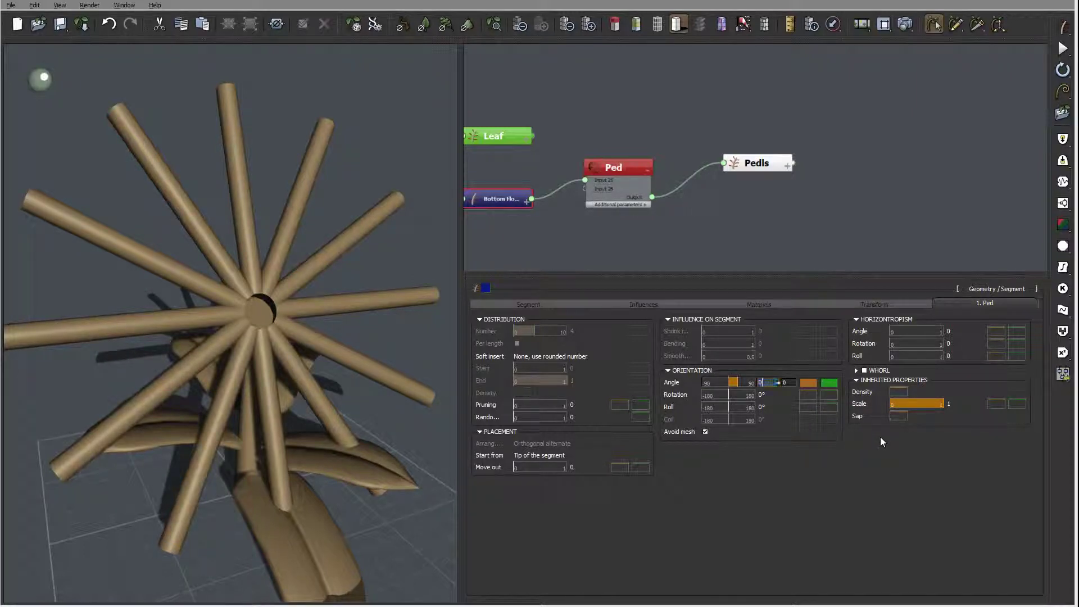
{"action": "key", "text": "Return"}
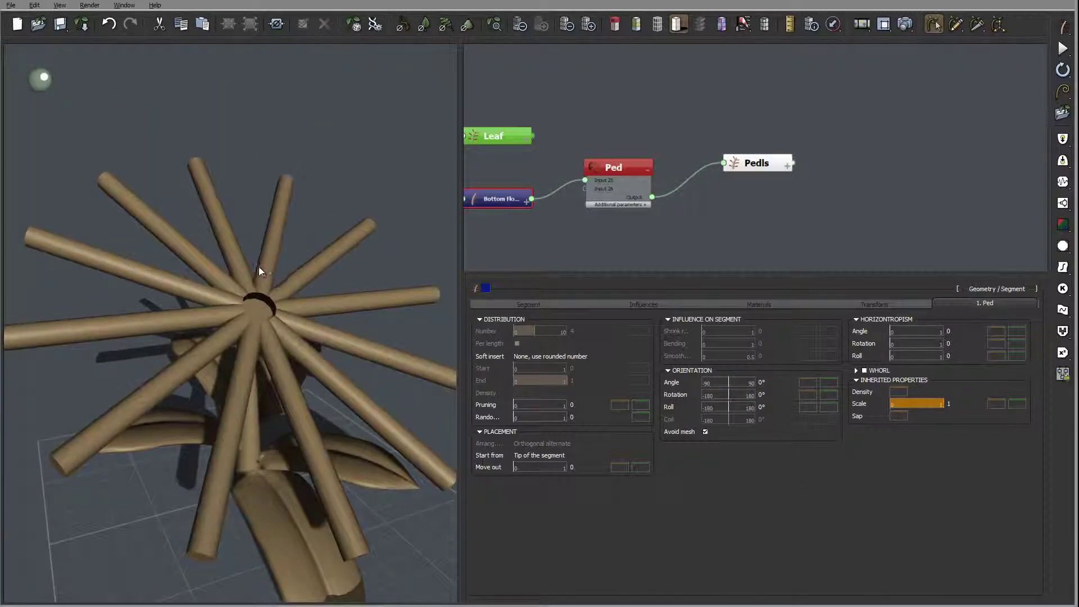
- Switch the Pedls segment's radius mode to User defined and set its radius to 0.1
{"action": "left_click_drag", "start_coordinate": [258, 266], "coordinate": [244, 292]}
{"action": "left_click", "coordinate": [753, 166]}
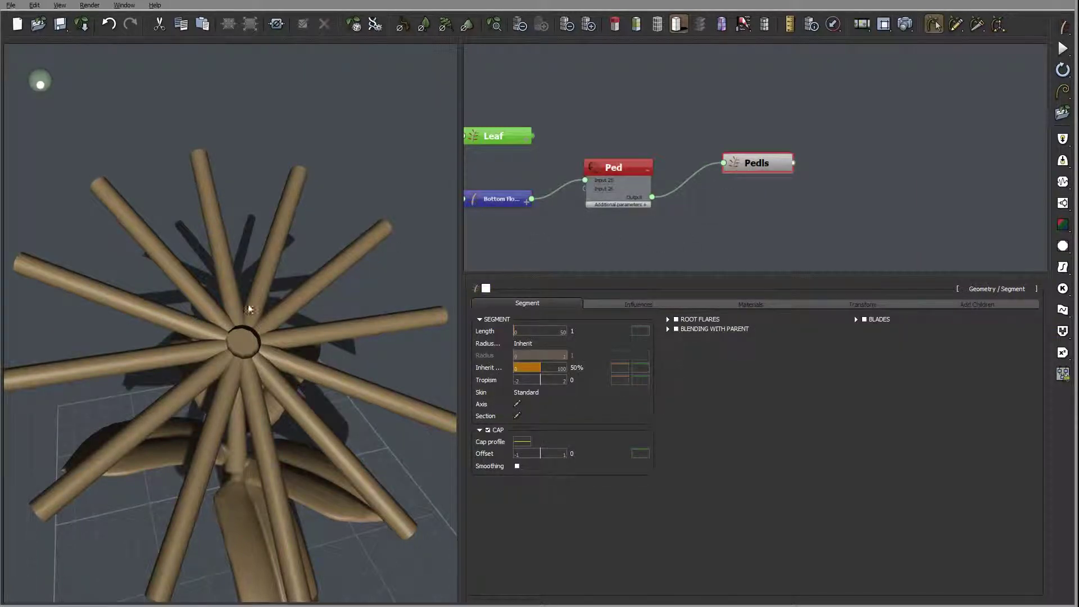
{"action": "mouse_move", "coordinate": [251, 310]}
{"action": "left_mouse_down"}
{"action": "mouse_move", "coordinate": [372, 326]}
{"action": "mouse_move", "coordinate": [390, 268]}
{"action": "mouse_move", "coordinate": [313, 256]}
{"action": "mouse_move", "coordinate": [266, 298]}
{"action": "left_mouse_up"}
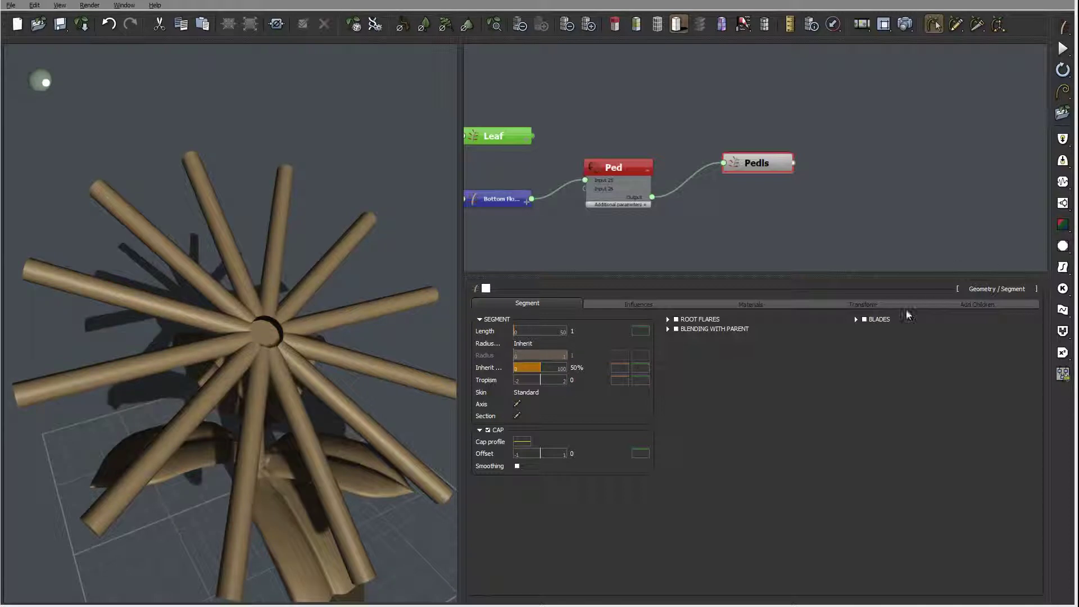
{"action": "left_click", "coordinate": [540, 344]}
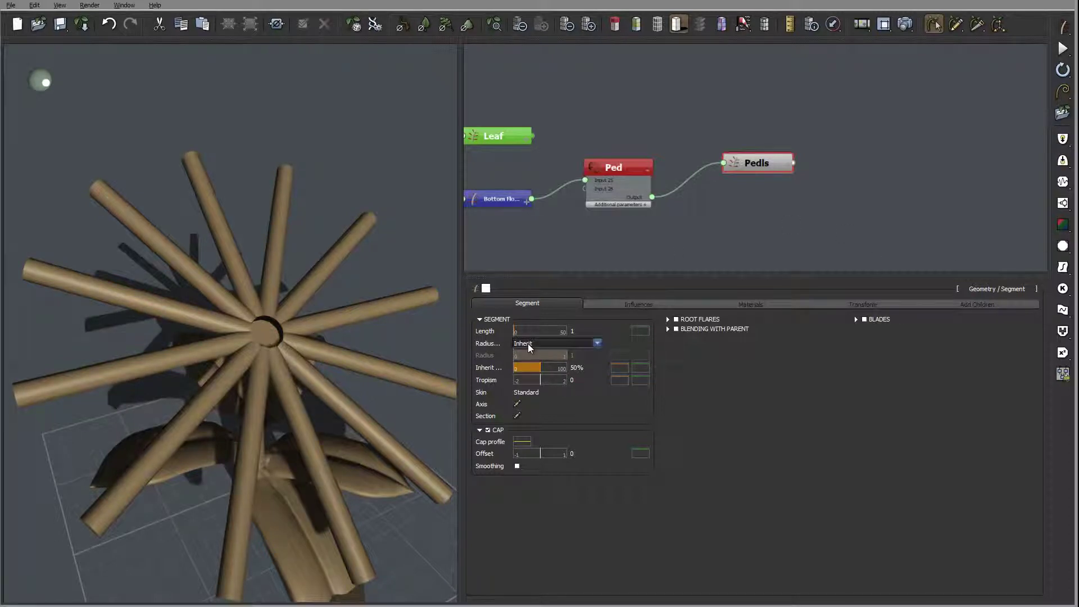
{"action": "left_click", "coordinate": [562, 358]}
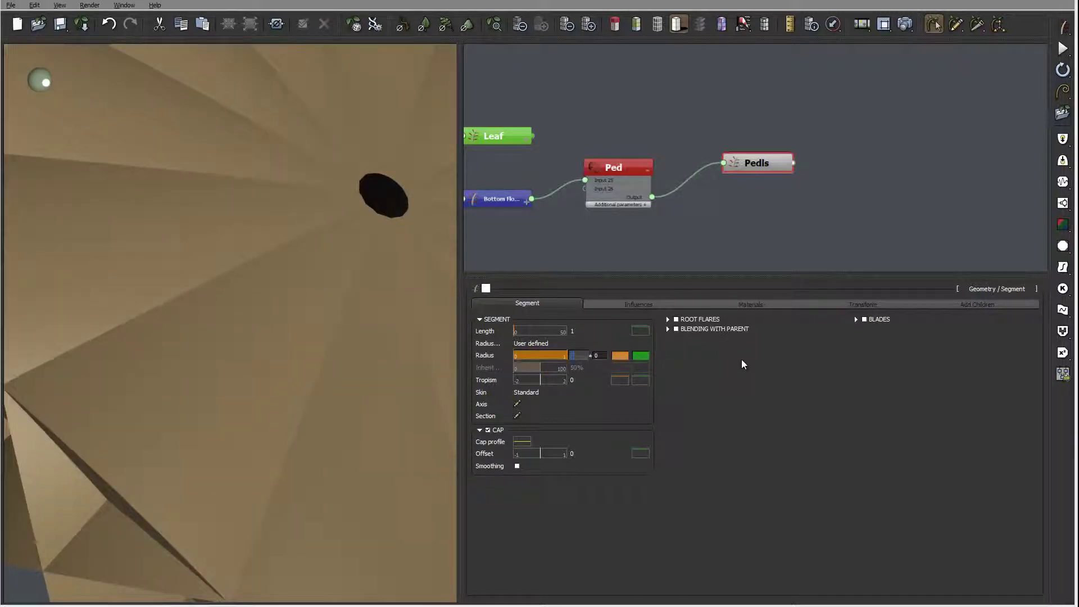
{"action": "type", "text": ".1"}
{"action": "key", "text": "Return"}
{"action": "right_click_drag", "start_coordinate": [374, 258], "coordinate": [397, 250]}
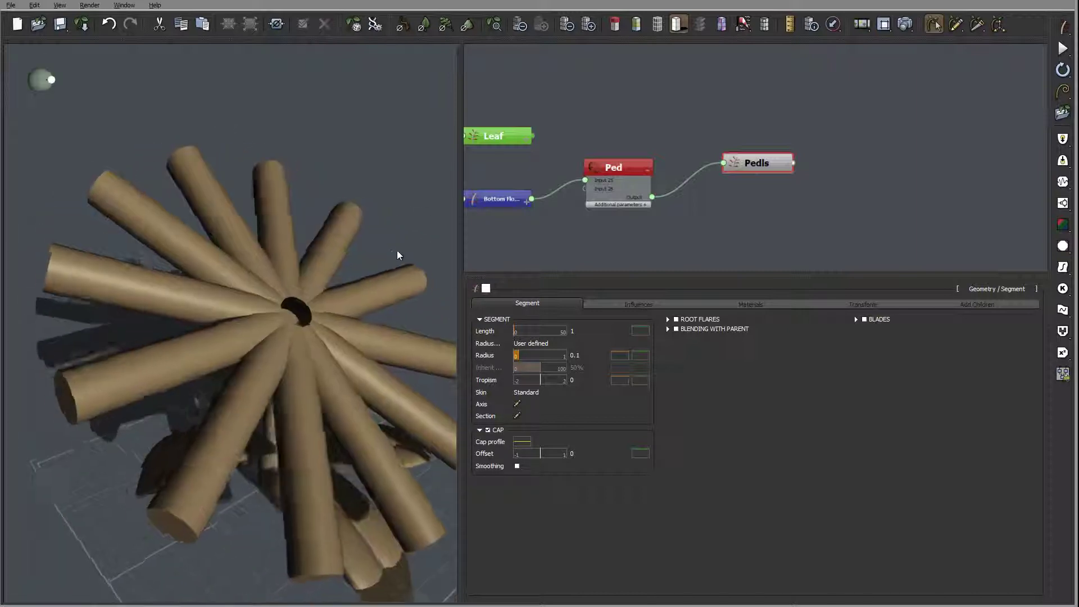
- Increase the Pedls segment's radius to 0.2
{"action": "left_click_drag", "start_coordinate": [397, 251], "coordinate": [422, 303]}
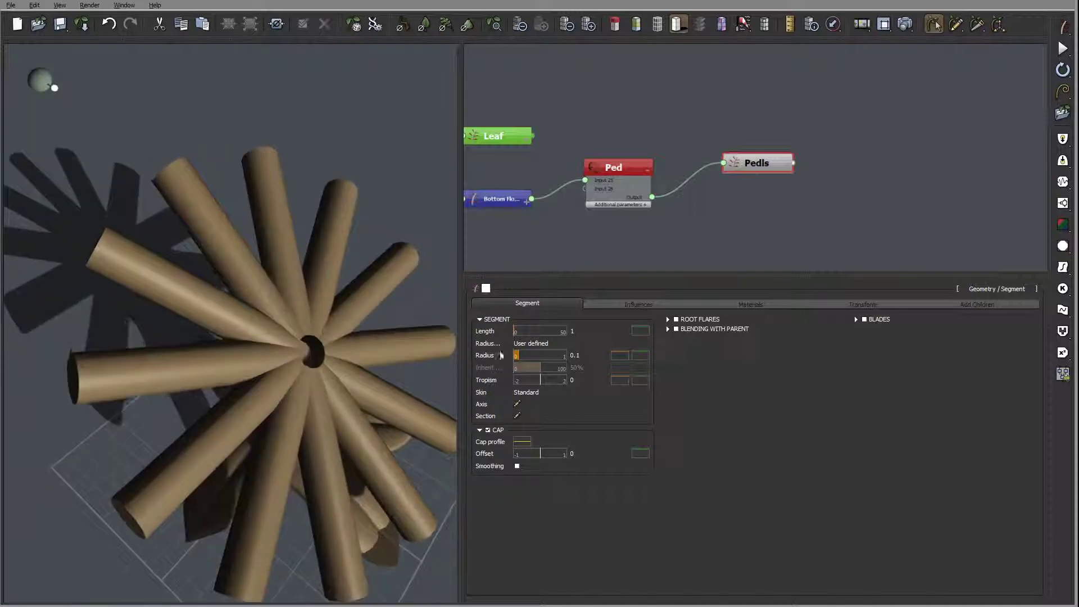
{"action": "left_click", "coordinate": [582, 358]}
{"action": "type", "text": ".2"}
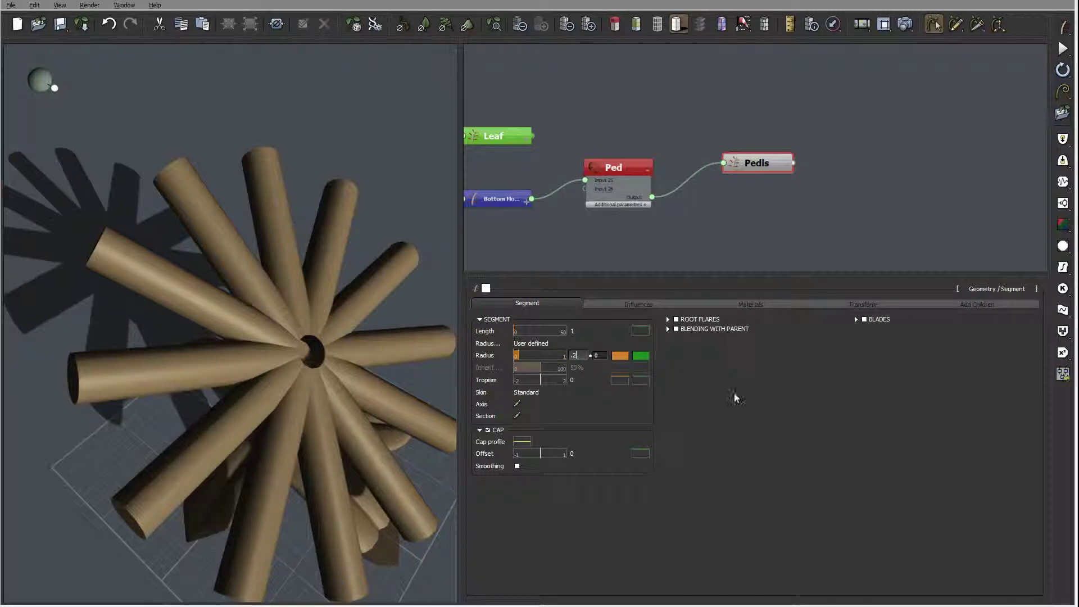
{"action": "key", "text": "Return"}
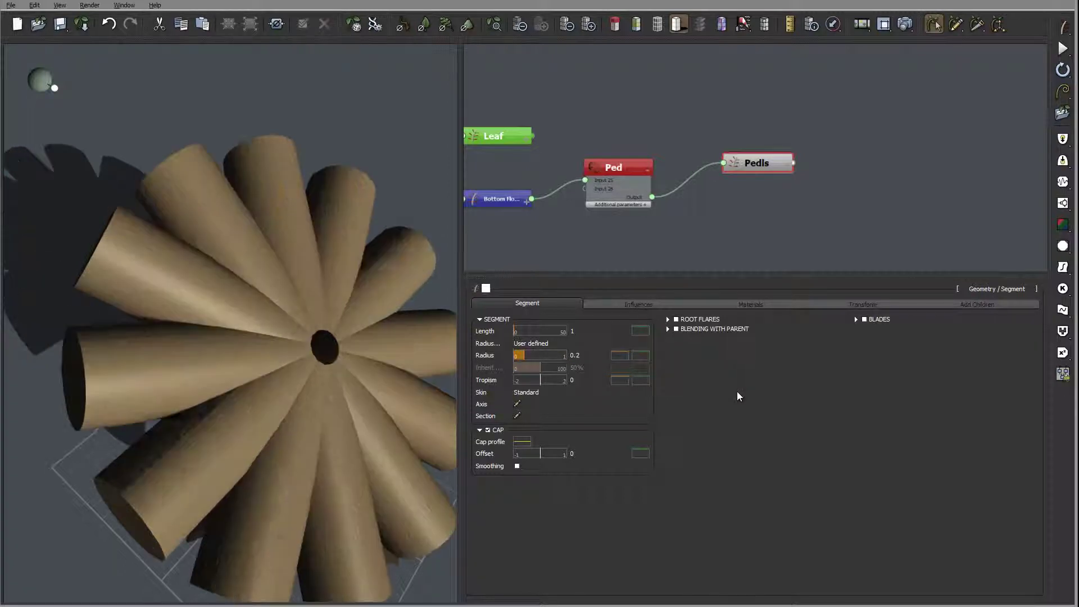
- Open the Pedls radius profile, lower its start keypoint to about 0.41, and add a keypoint at about X 0.20, Y 1.00
{"action": "mouse_move", "coordinate": [351, 332]}
{"action": "left_mouse_down"}
{"action": "mouse_move", "coordinate": [374, 357]}
{"action": "mouse_move", "coordinate": [369, 331]}
{"action": "mouse_move", "coordinate": [356, 333]}
{"action": "left_mouse_up"}
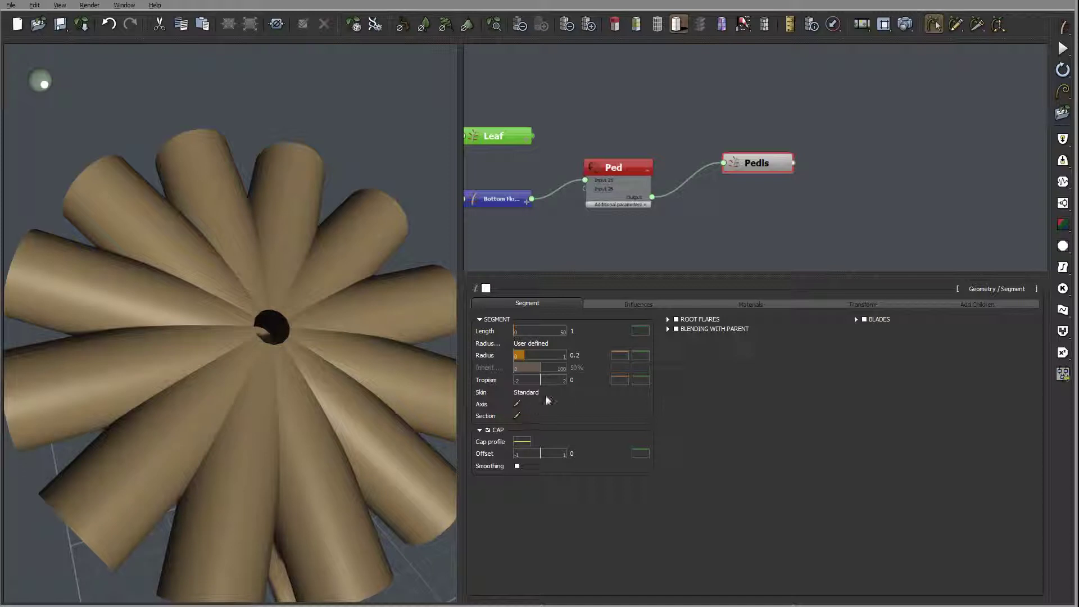
{"action": "left_click", "coordinate": [620, 357]}
{"action": "middle_click_drag", "start_coordinate": [379, 220], "coordinate": [446, 256]}
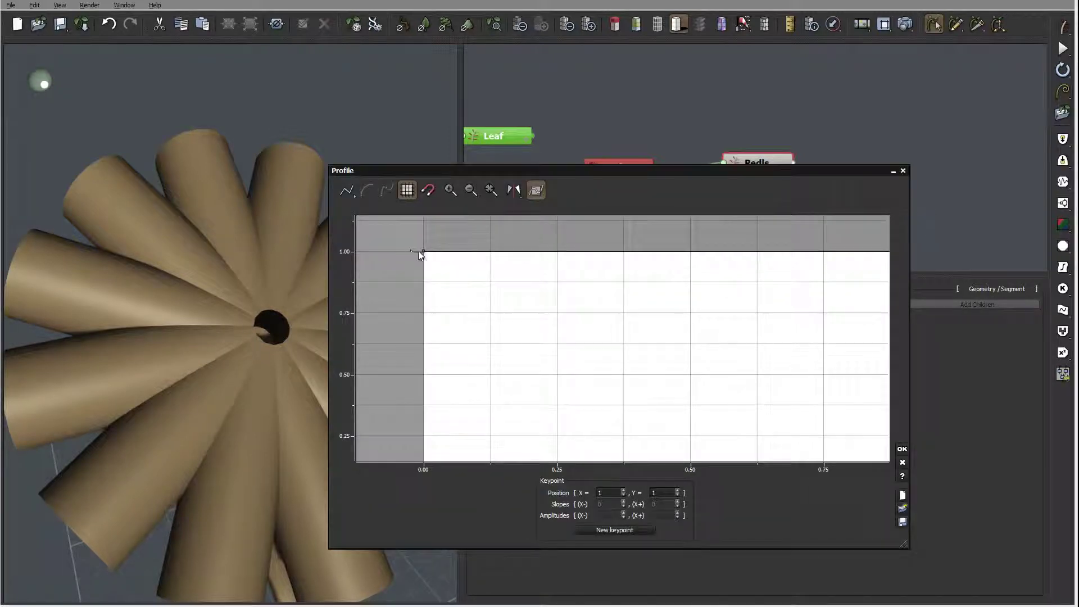
{"action": "left_click_drag", "start_coordinate": [423, 252], "coordinate": [402, 393]}
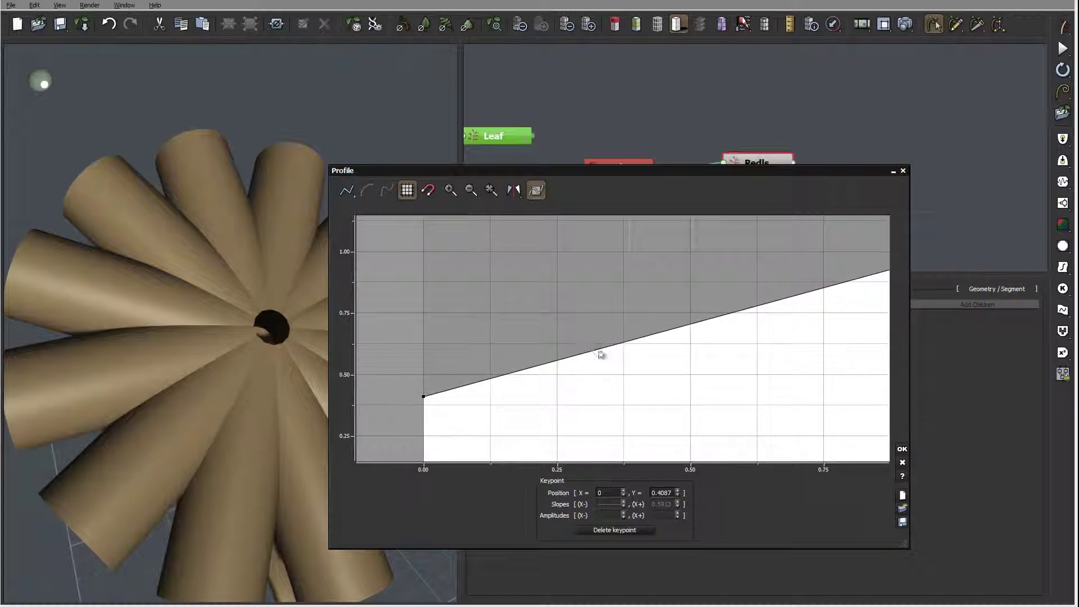
{"action": "left_click_drag", "start_coordinate": [579, 352], "coordinate": [531, 251]}
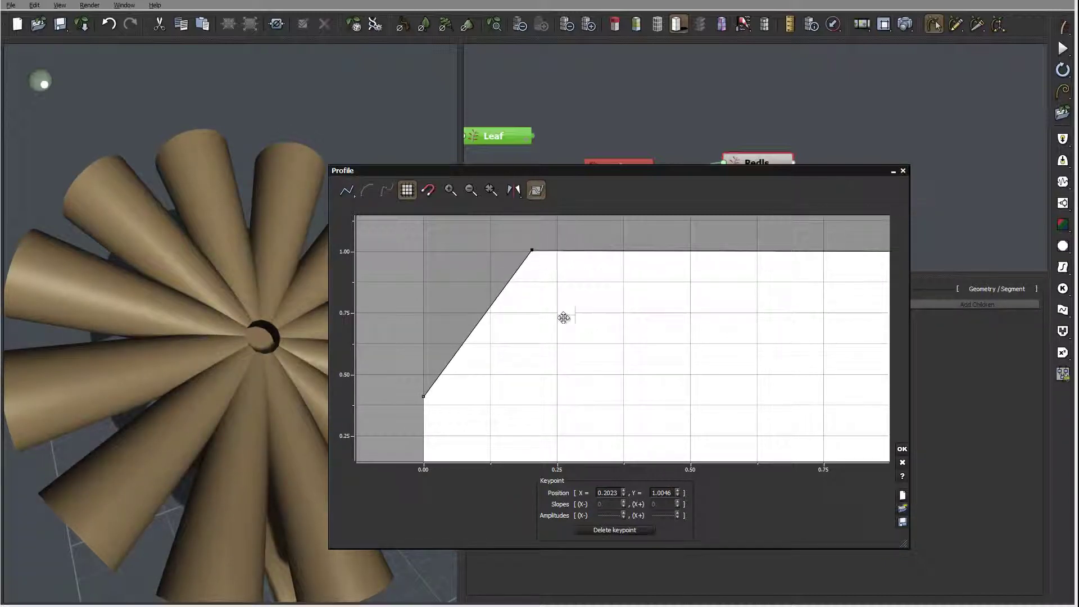
- Add a profile keypoint at about X 0.71, Y 1.01 and lower the end keypoint to about 0.03
{"action": "middle_click_drag", "start_coordinate": [814, 367], "coordinate": [576, 364]}
{"action": "left_click_drag", "start_coordinate": [576, 248], "coordinate": [563, 246]}
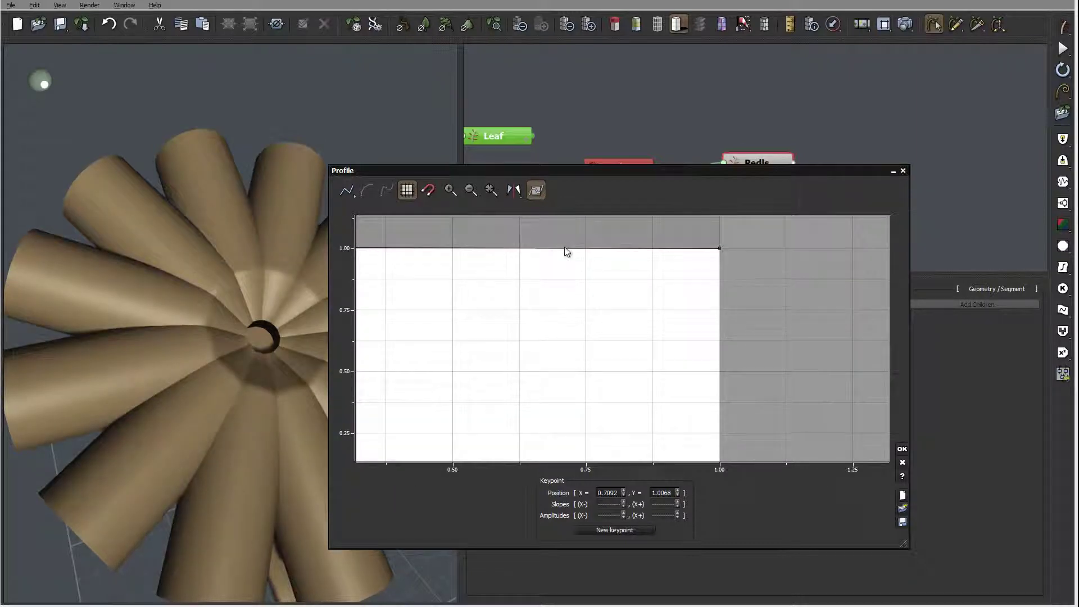
{"action": "left_click", "coordinate": [720, 248]}
{"action": "left_click_drag", "start_coordinate": [723, 256], "coordinate": [739, 438]}
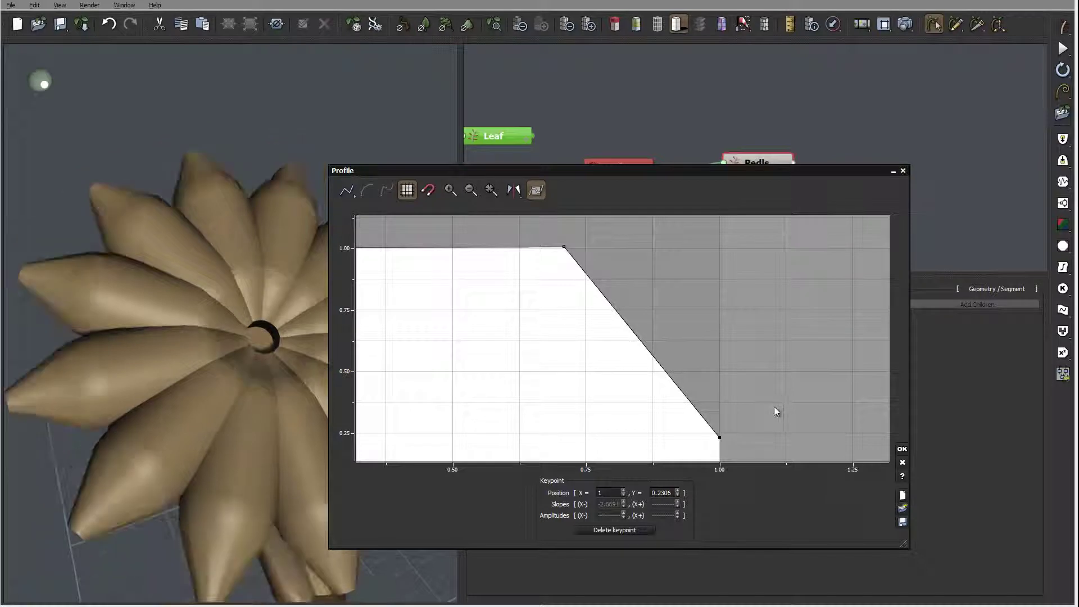
{"action": "middle_click_drag", "start_coordinate": [776, 410], "coordinate": [786, 283]}
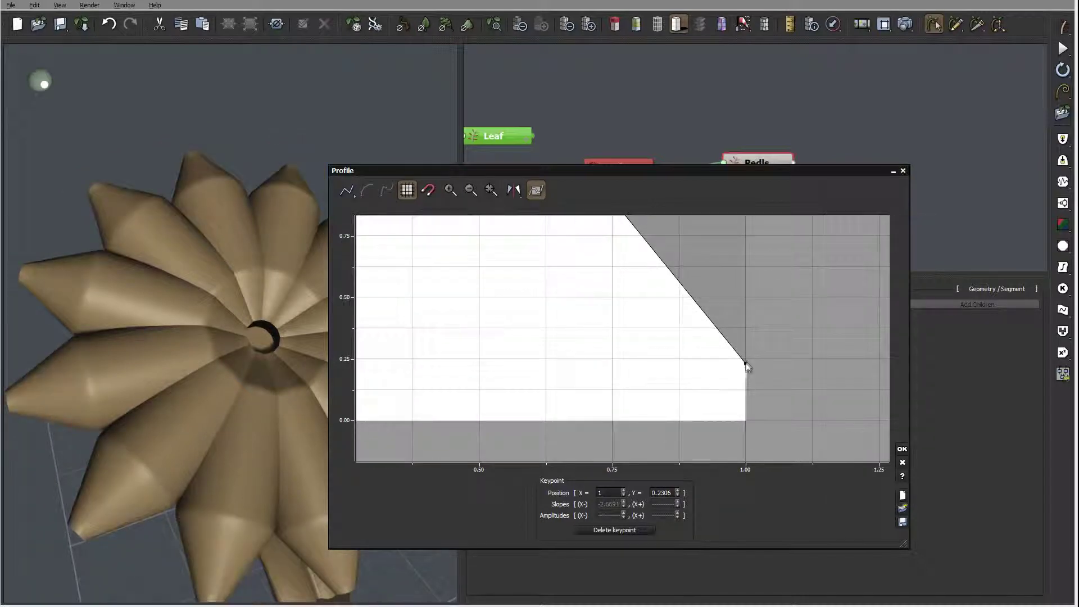
{"action": "left_click_drag", "start_coordinate": [746, 364], "coordinate": [745, 413]}
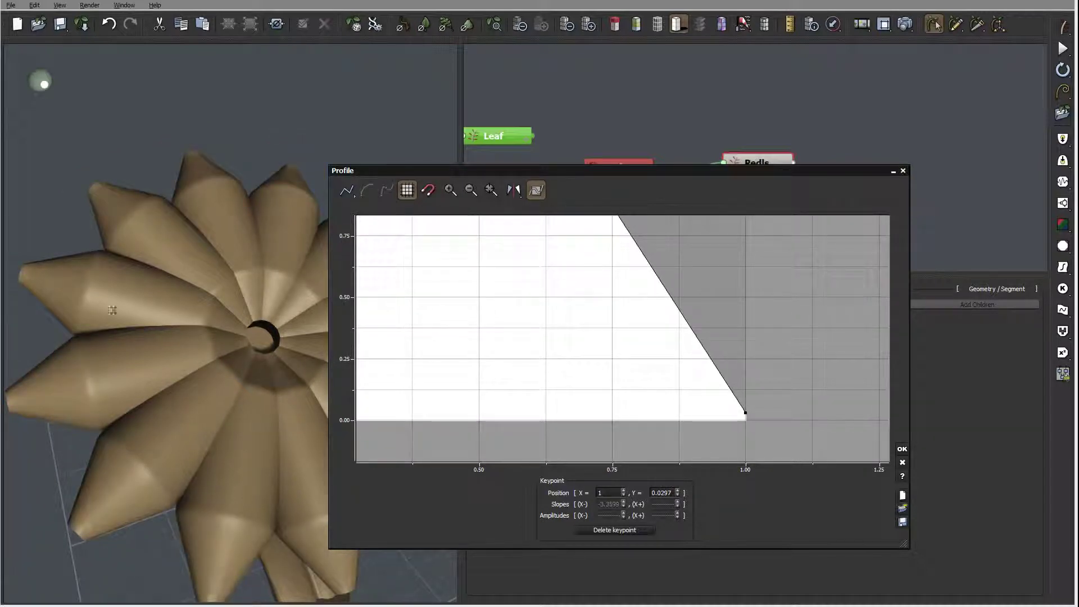
- Smooth the radius profile, set the end keypoint's slope to about -5.06 and the start keypoint's to about 3.12, and apply it
{"action": "middle_click_drag", "start_coordinate": [513, 282], "coordinate": [616, 357]}
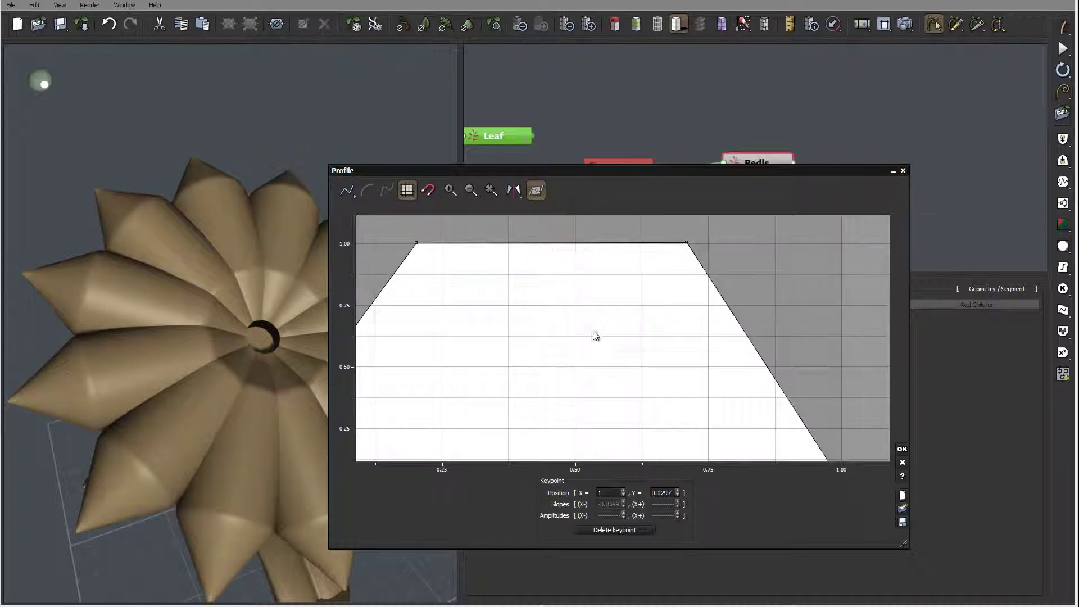
{"action": "left_click", "coordinate": [387, 190]}
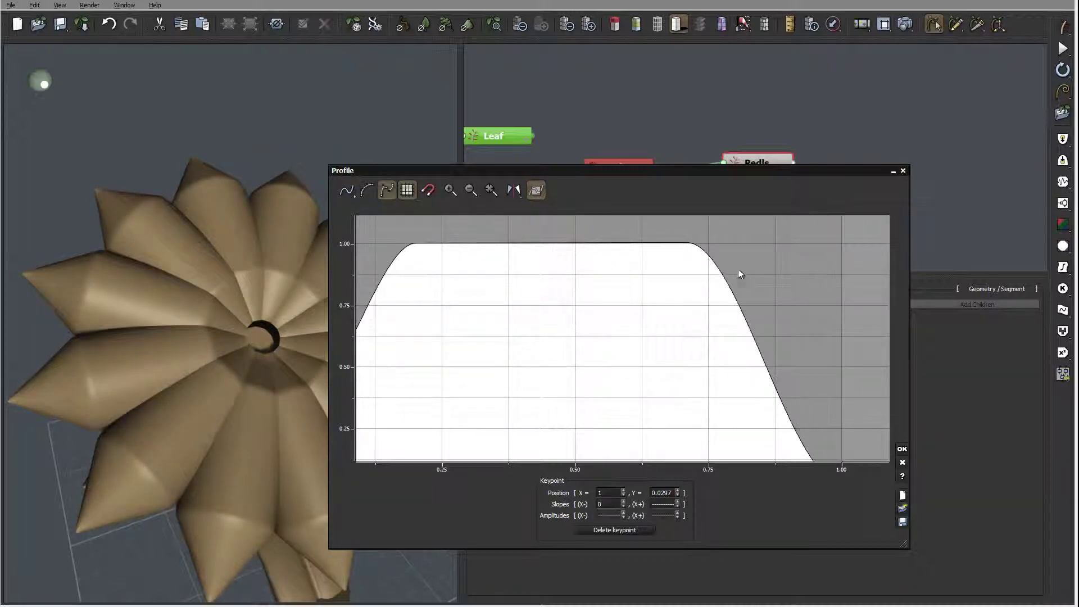
{"action": "middle_click_drag", "start_coordinate": [790, 321], "coordinate": [839, 271]}
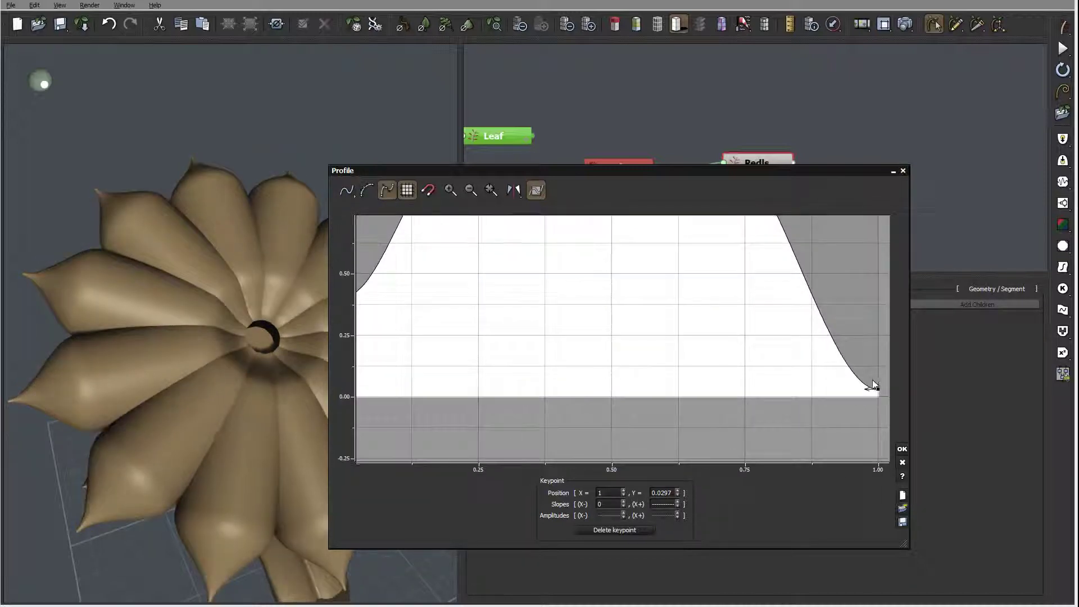
{"action": "left_click_drag", "start_coordinate": [865, 387], "coordinate": [872, 374]}
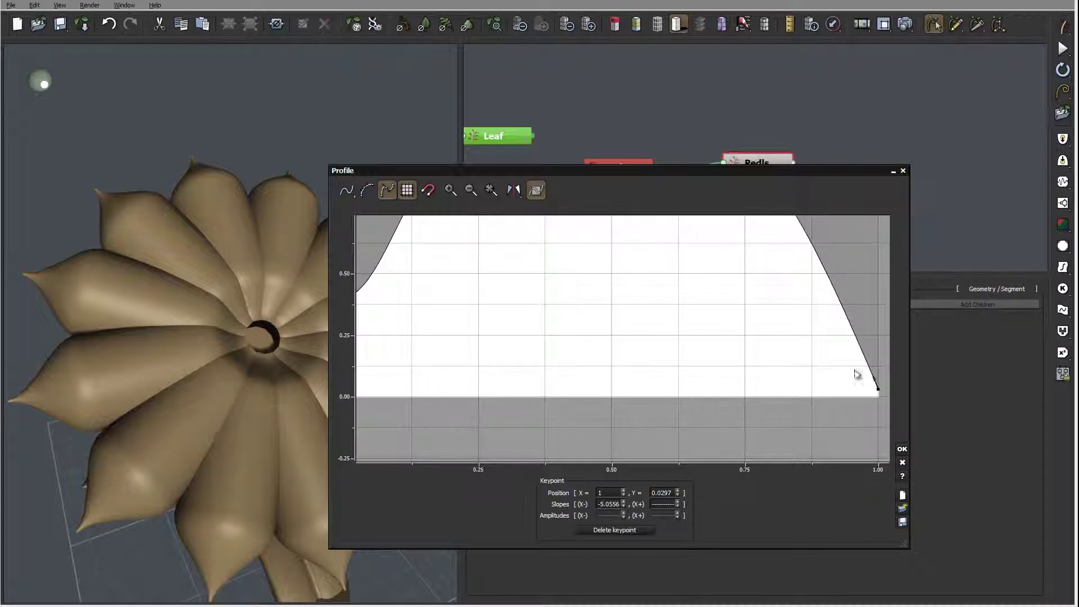
{"action": "middle_click_drag", "start_coordinate": [474, 315], "coordinate": [699, 366]}
{"action": "left_click", "coordinate": [578, 349]}
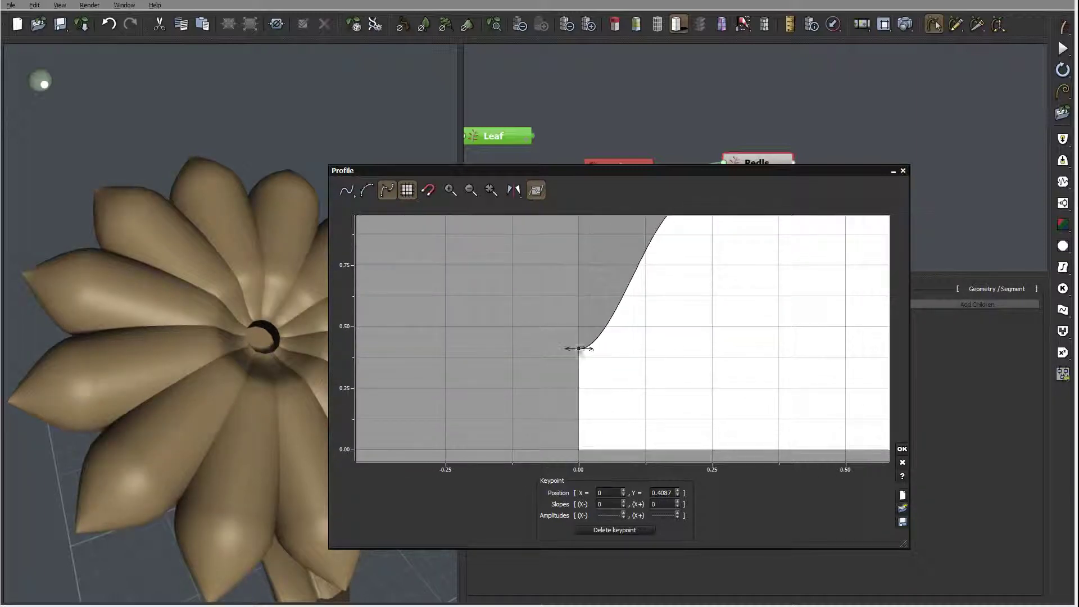
{"action": "left_click_drag", "start_coordinate": [592, 348], "coordinate": [595, 334]}
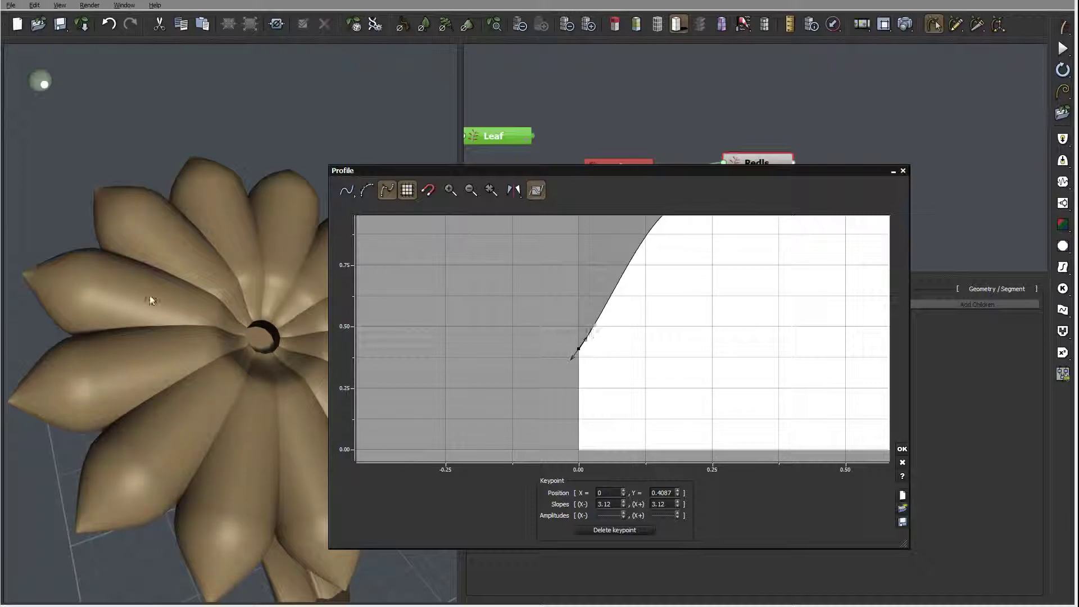
{"action": "left_click_drag", "start_coordinate": [137, 289], "coordinate": [148, 313]}
{"action": "left_click", "coordinate": [902, 449]}
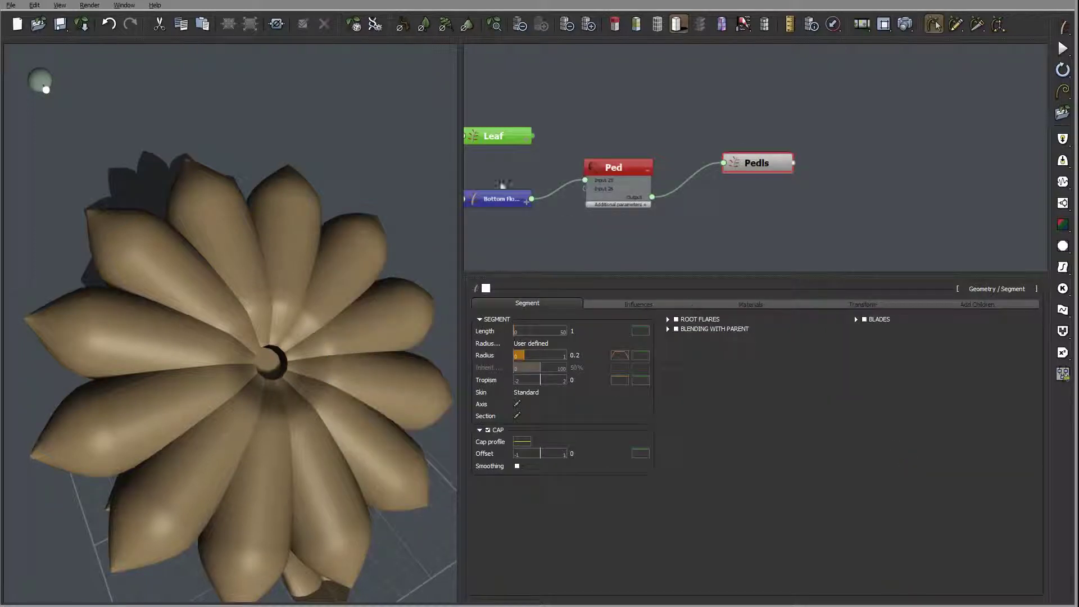
- Open the Pedls section shape for editing and add nodes at the left, right and bottom of its circle
{"action": "left_click", "coordinate": [516, 416]}
{"action": "left_click", "coordinate": [437, 282]}
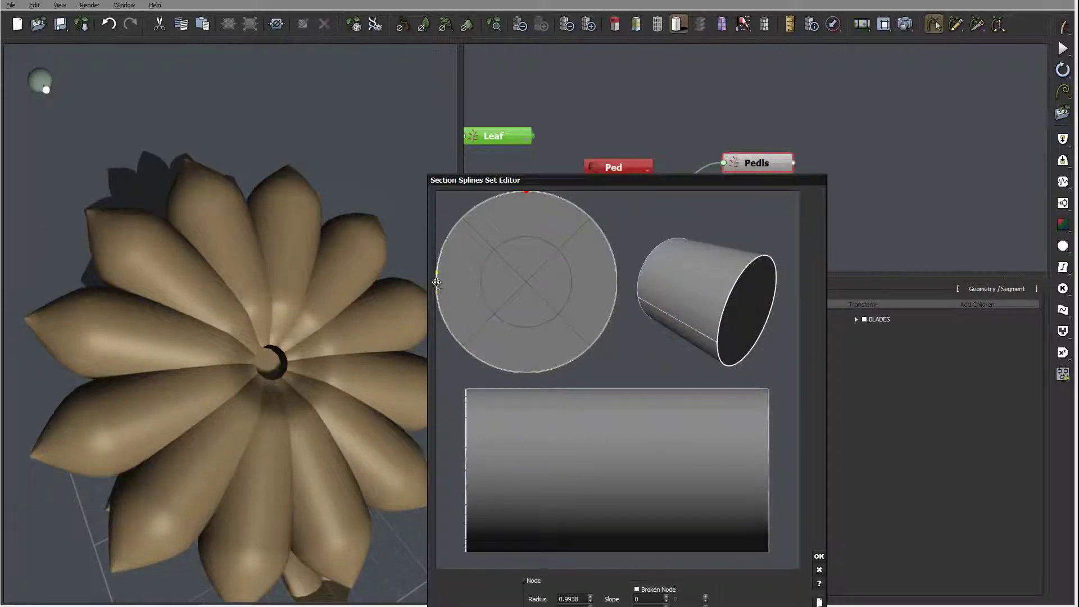
{"action": "left_click", "coordinate": [615, 282]}
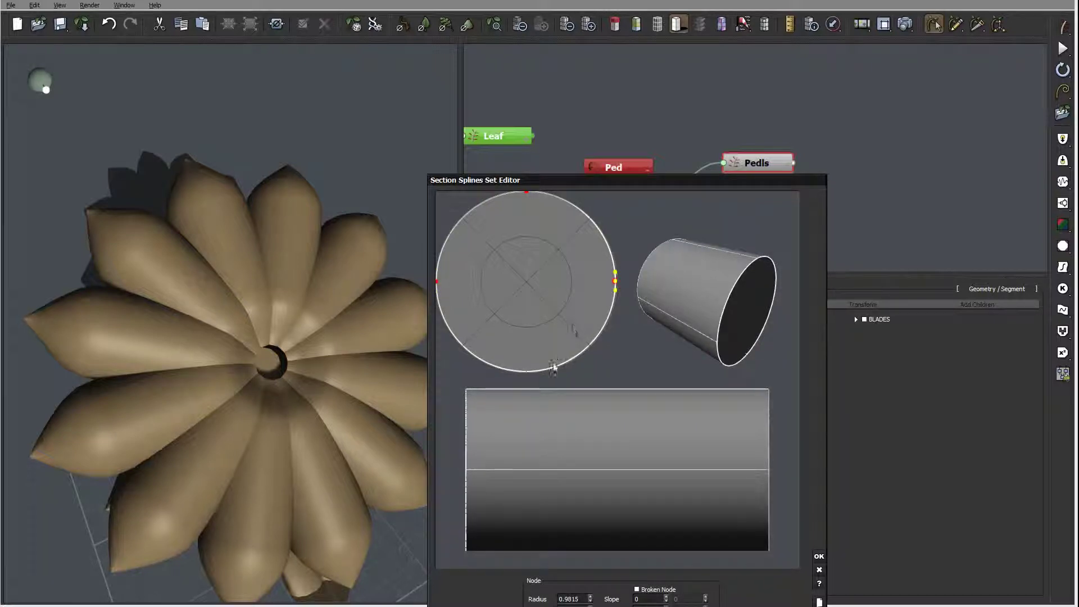
{"action": "left_click", "coordinate": [526, 371]}
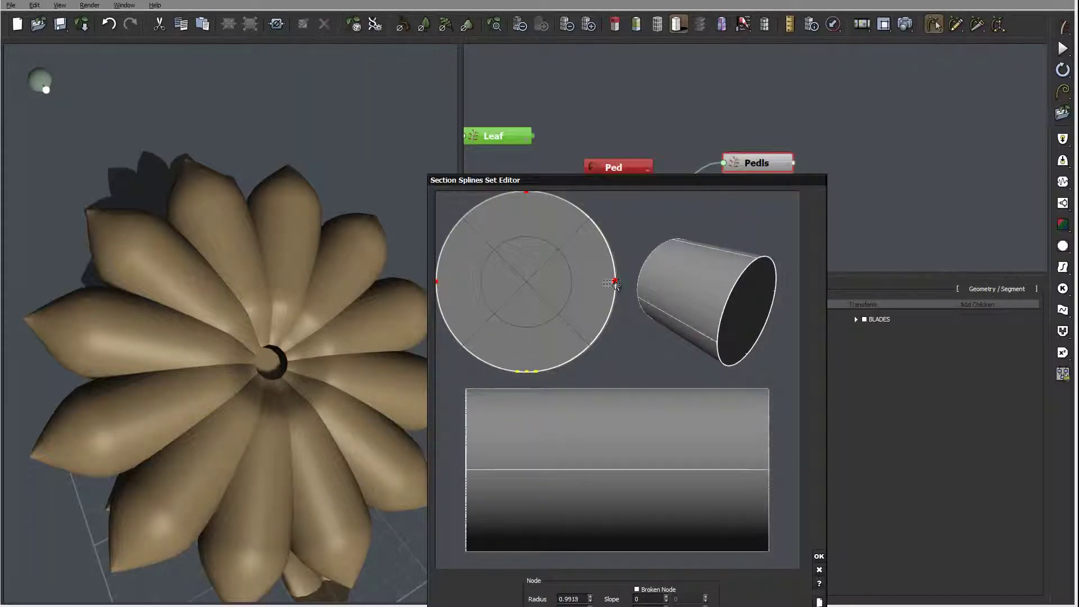
- Pull the section's right node in to a radius of about 0.10 and its left node to about 0.16, then tighten the bottom and top node handles
{"action": "left_click_drag", "start_coordinate": [615, 283], "coordinate": [534, 284]}
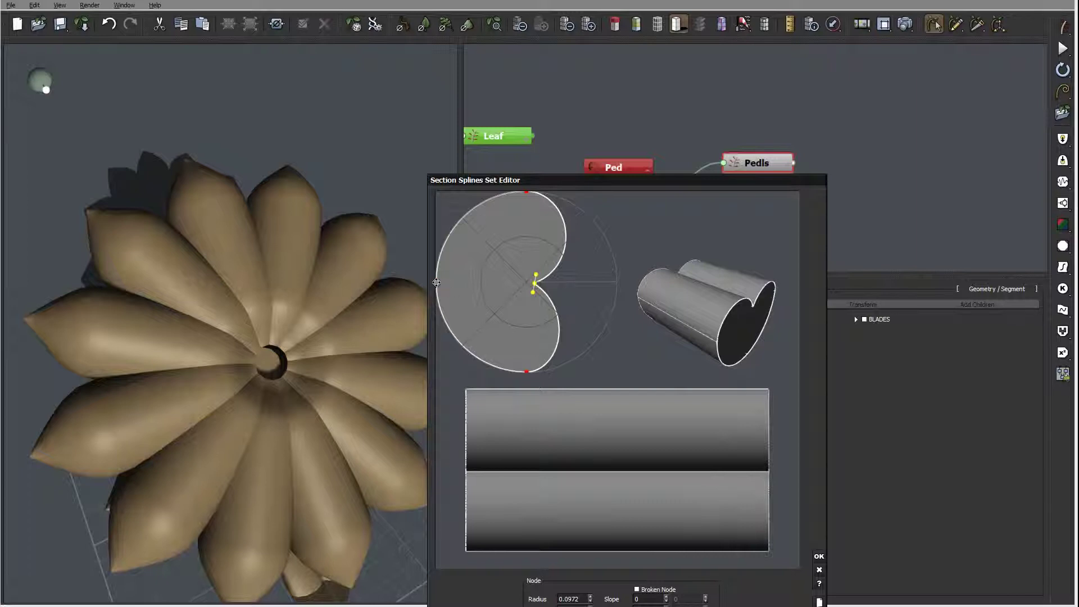
{"action": "left_click_drag", "start_coordinate": [436, 282], "coordinate": [512, 282]}
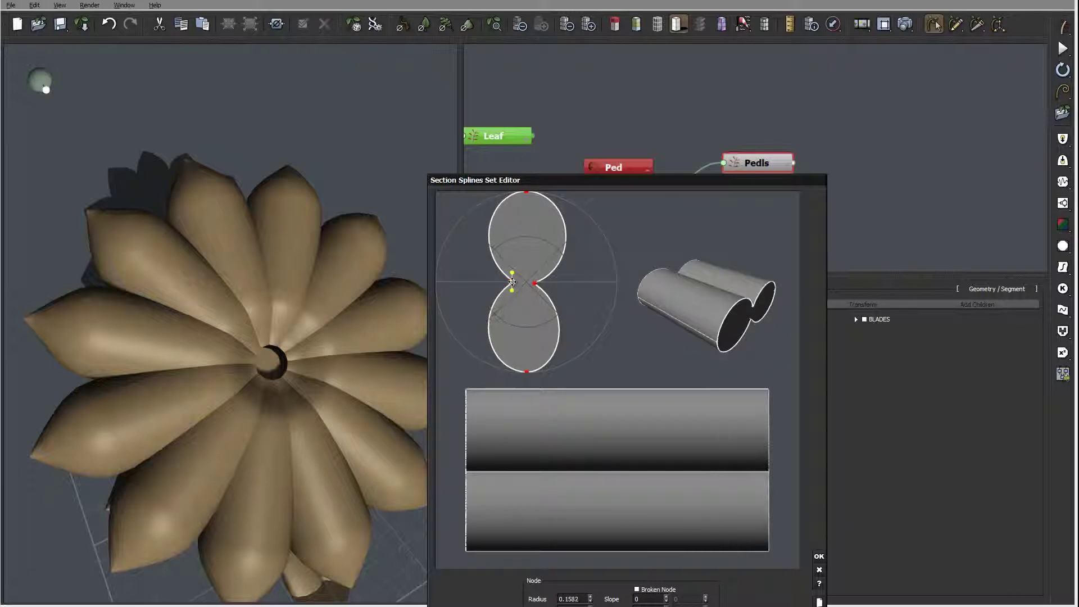
{"action": "left_click", "coordinate": [527, 372]}
{"action": "left_click_drag", "start_coordinate": [535, 372], "coordinate": [531, 372]}
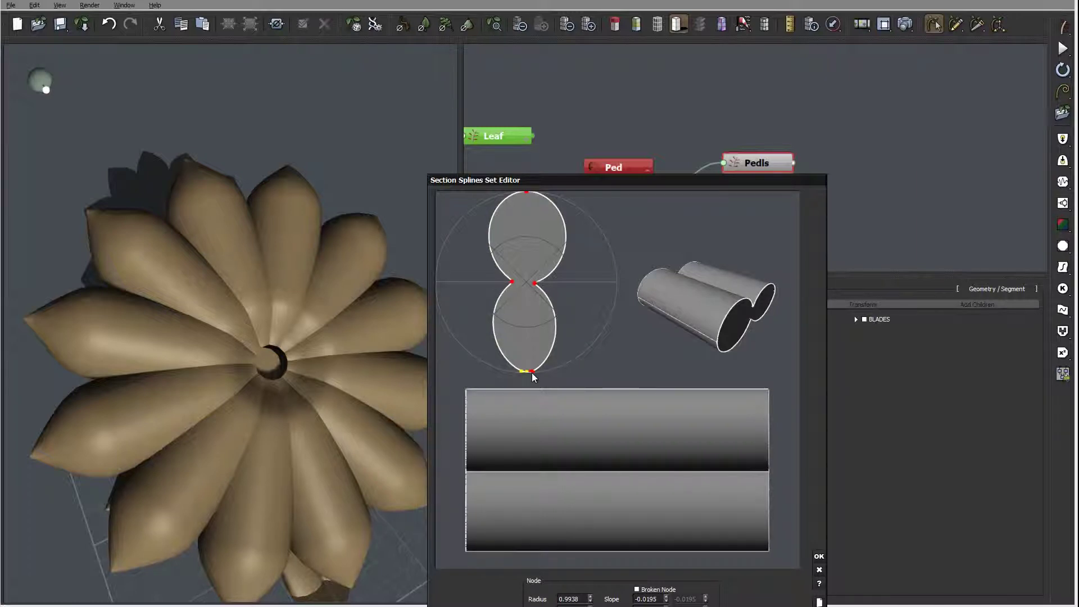
{"action": "left_click", "coordinate": [525, 192]}
{"action": "left_click_drag", "start_coordinate": [540, 197], "coordinate": [530, 192]}
- Lengthen the handles of the section's two side nodes to flatten the petal shape, and apply the section
{"action": "left_click", "coordinate": [535, 283]}
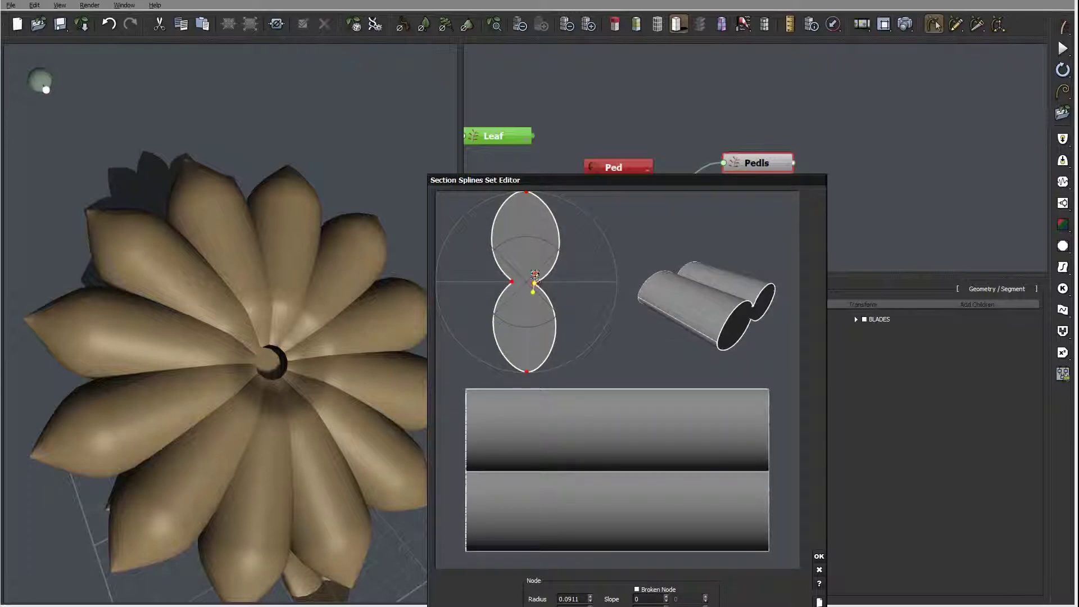
{"action": "left_click_drag", "start_coordinate": [536, 275], "coordinate": [536, 314]}
{"action": "left_click", "coordinate": [514, 280]}
{"action": "left_click", "coordinate": [536, 285]}
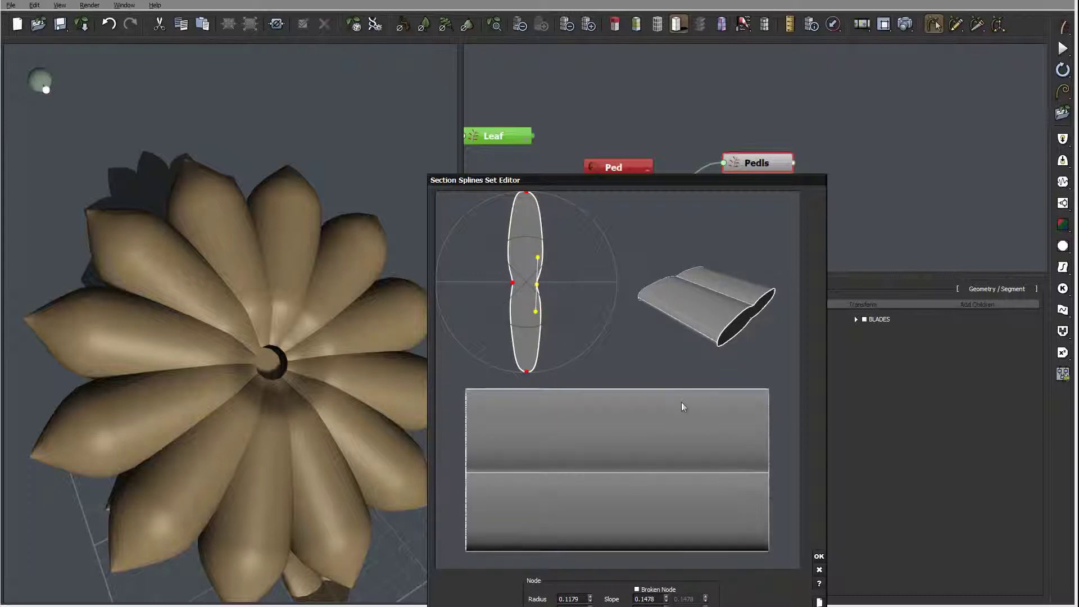
{"action": "left_click", "coordinate": [819, 556]}
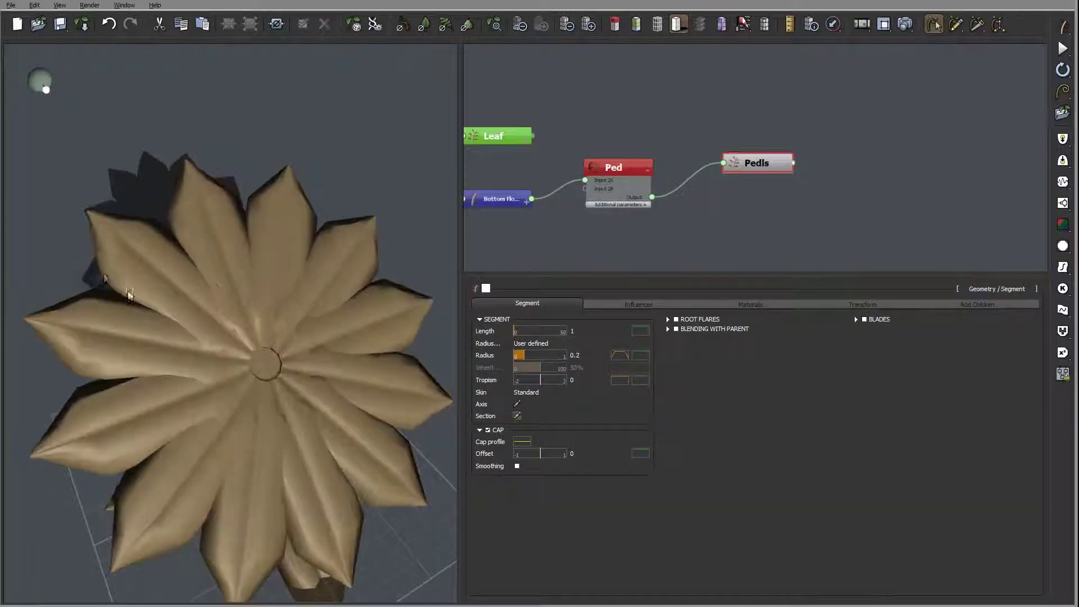
- Set the Pedls segment's radius to 0.15
{"action": "right_click_drag", "start_coordinate": [128, 291], "coordinate": [272, 334]}
{"action": "left_click_drag", "start_coordinate": [272, 339], "coordinate": [239, 354]}
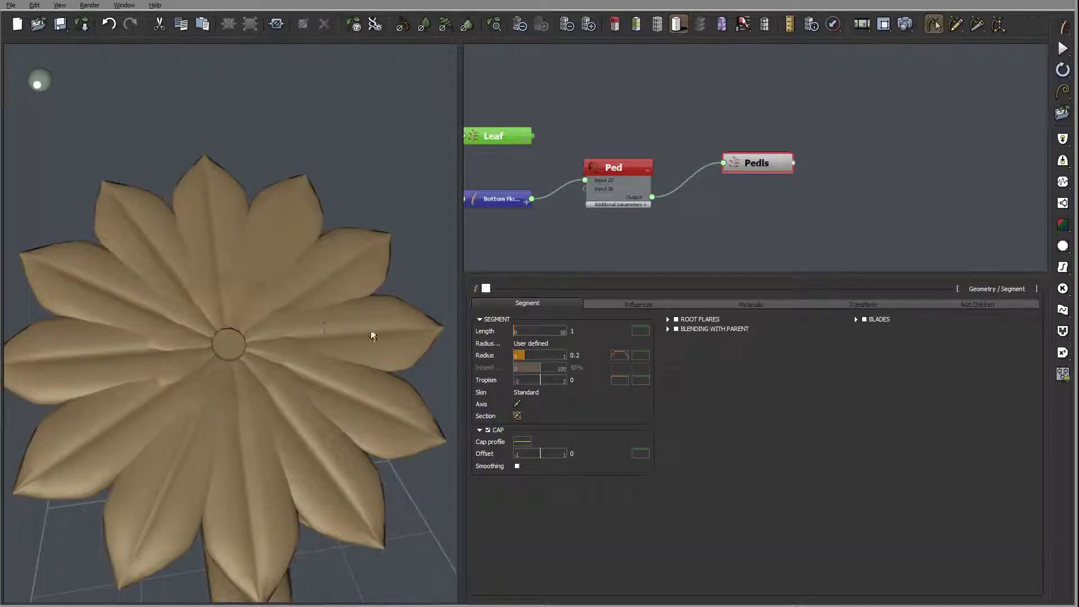
{"action": "mouse_move", "coordinate": [593, 362]}
{"action": "left_click_drag", "start_coordinate": [584, 355], "coordinate": [574, 355]}
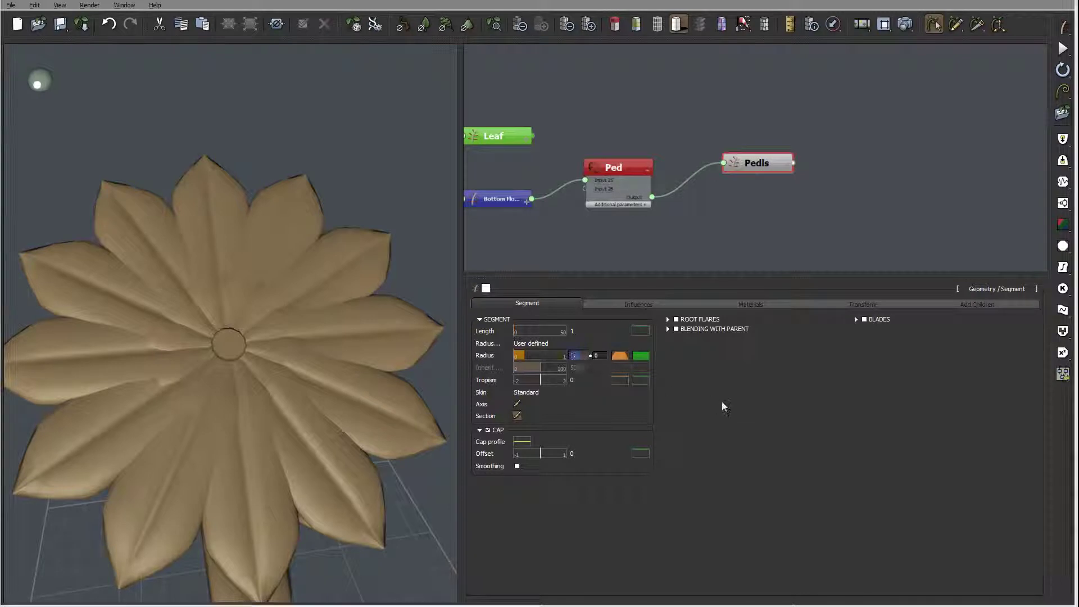
{"action": "type", "text": ".15"}
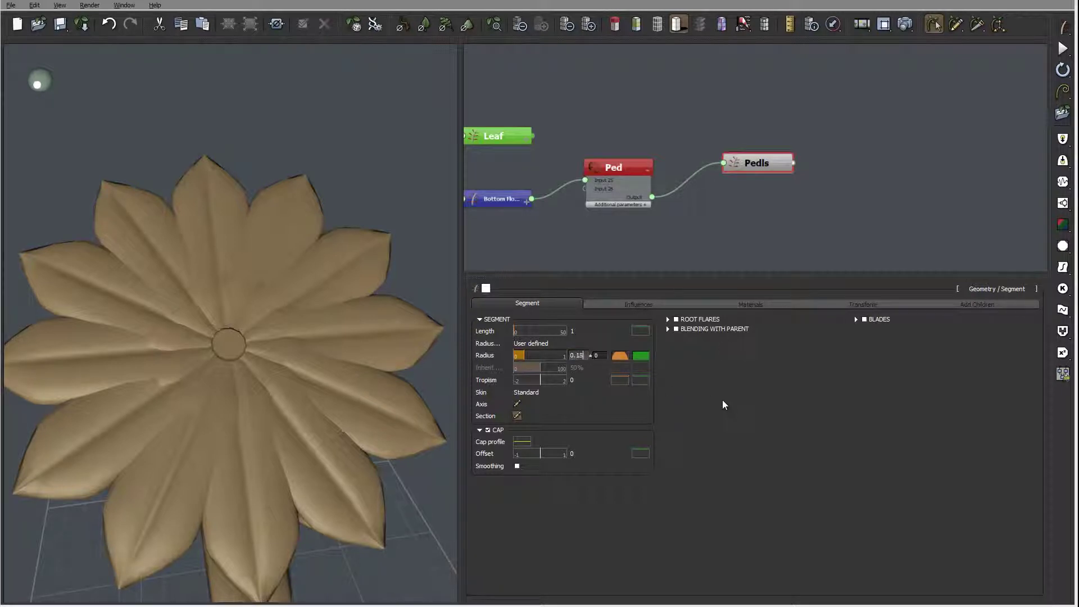
{"action": "key", "text": "Return"}
{"action": "mouse_move", "coordinate": [178, 292]}
{"action": "left_mouse_down"}
{"action": "mouse_move", "coordinate": [345, 316]}
{"action": "mouse_move", "coordinate": [351, 291]}
{"action": "mouse_move", "coordinate": [267, 339]}
{"action": "mouse_move", "coordinate": [160, 291]}
{"action": "left_mouse_up"}
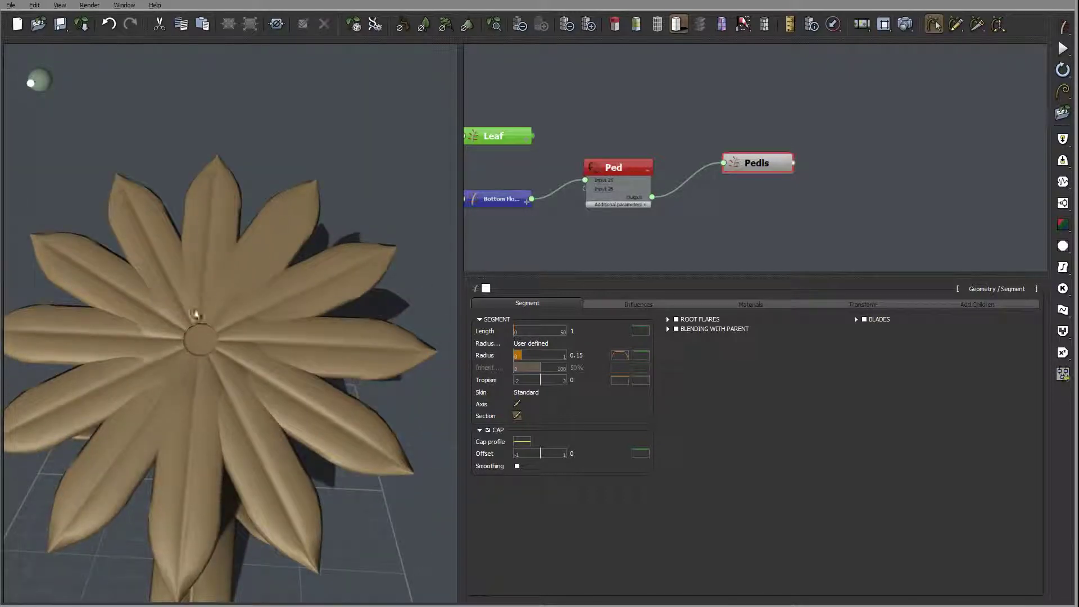
- Set the Pedls segment's radius to 0.1
{"action": "double_click", "coordinate": [581, 356]}
{"action": "type", "text": ".1"}
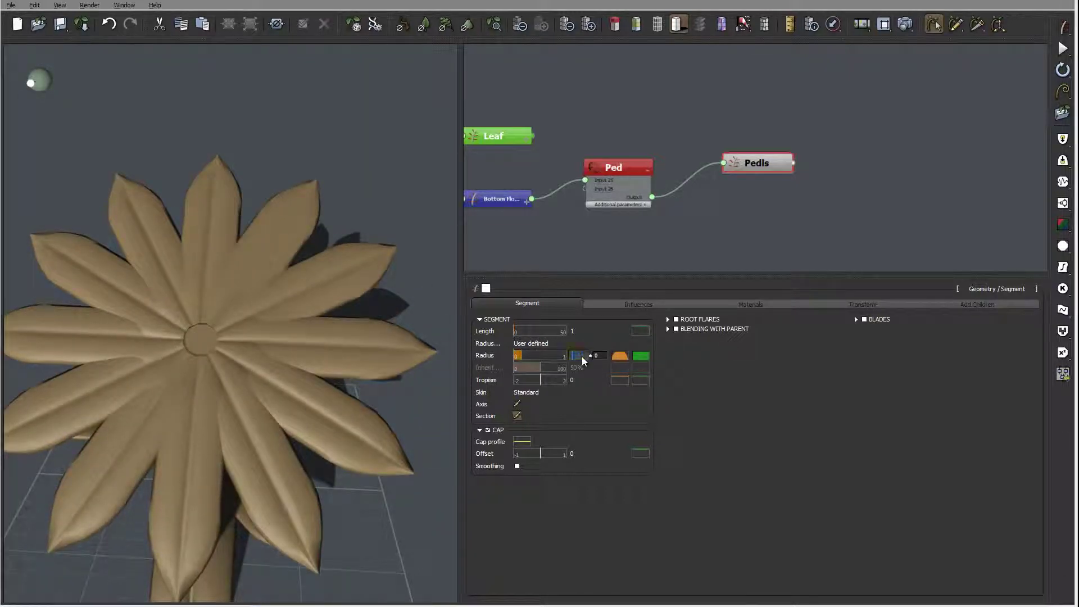
{"action": "left_click", "coordinate": [191, 283]}
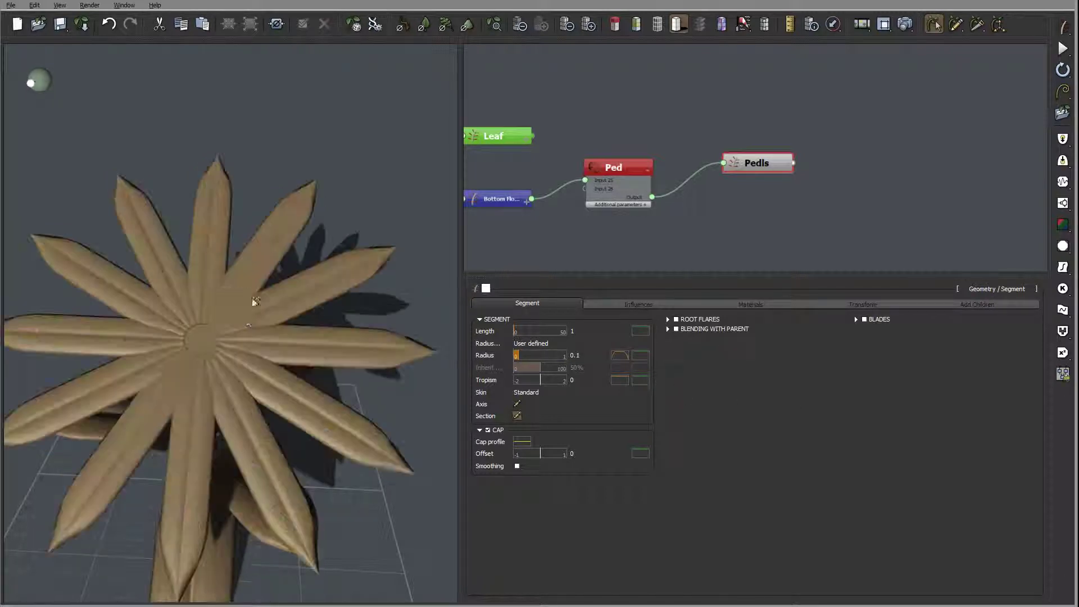
{"action": "left_click_drag", "start_coordinate": [178, 338], "coordinate": [282, 325]}
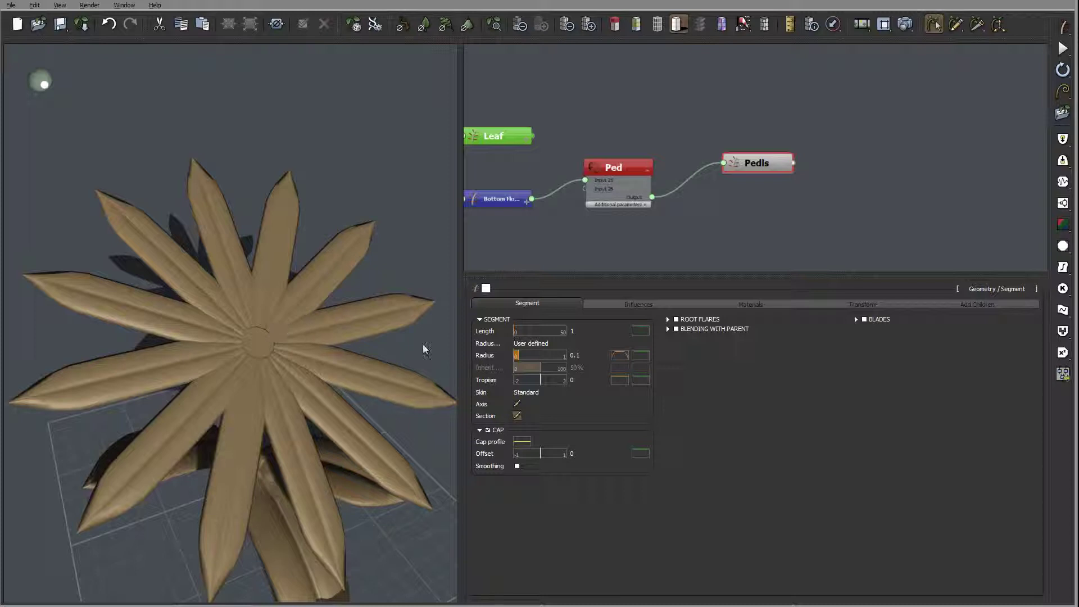
- In the Pedls radius profile, move the second keypoint to about X 0.39, Y 1.01, lower the start keypoint to about 0.15, and apply it
{"action": "left_click", "coordinate": [625, 355]}
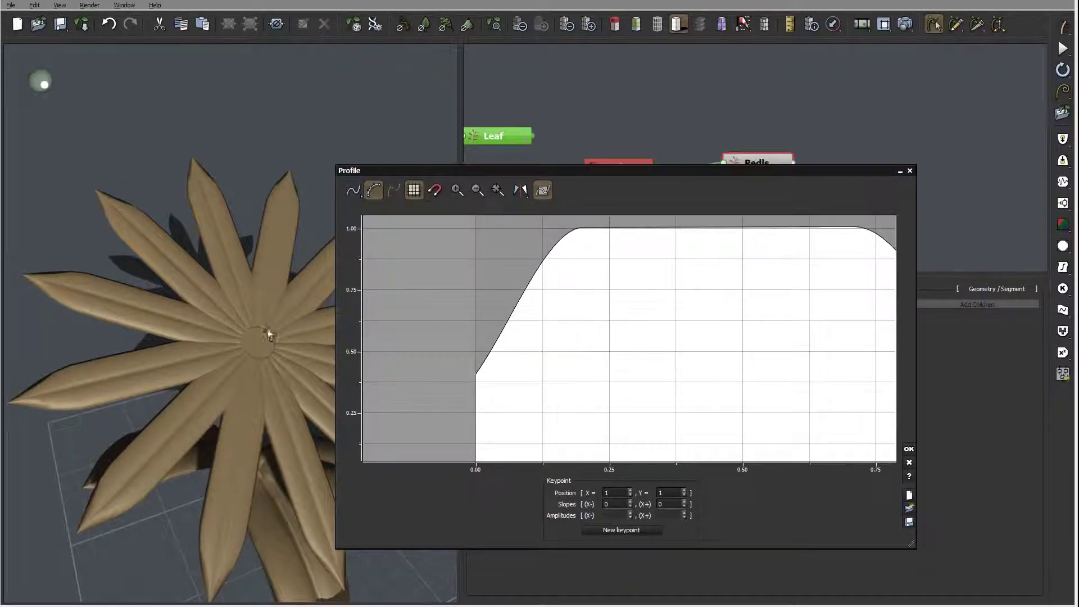
{"action": "left_click_drag", "start_coordinate": [585, 226], "coordinate": [683, 226]}
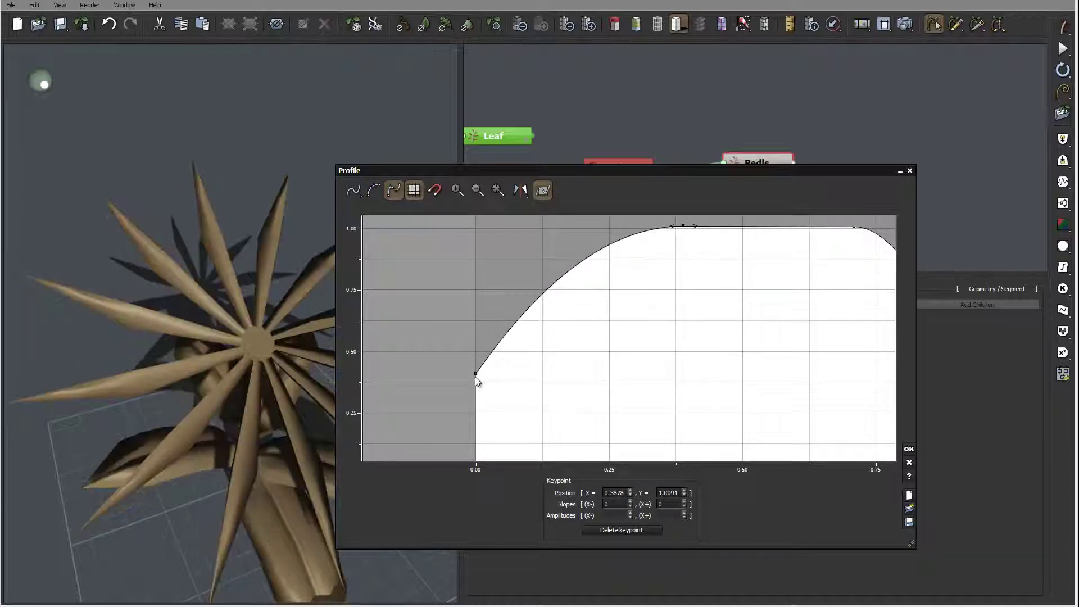
{"action": "left_click_drag", "start_coordinate": [475, 373], "coordinate": [468, 437]}
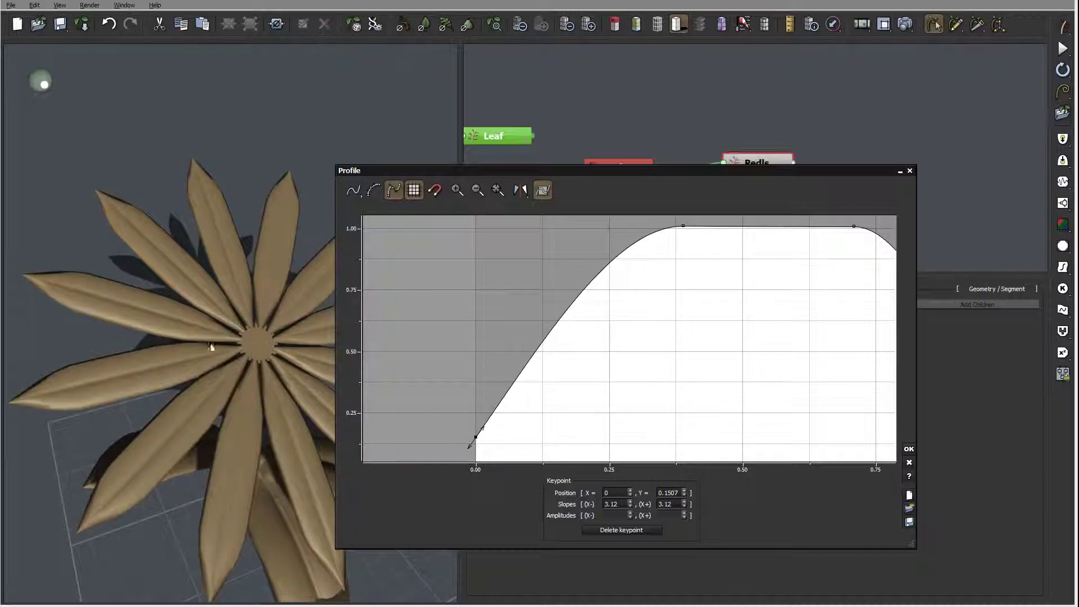
{"action": "left_click_drag", "start_coordinate": [306, 348], "coordinate": [256, 232]}
{"action": "left_click", "coordinate": [911, 450]}
{"action": "left_click_drag", "start_coordinate": [293, 331], "coordinate": [312, 281]}
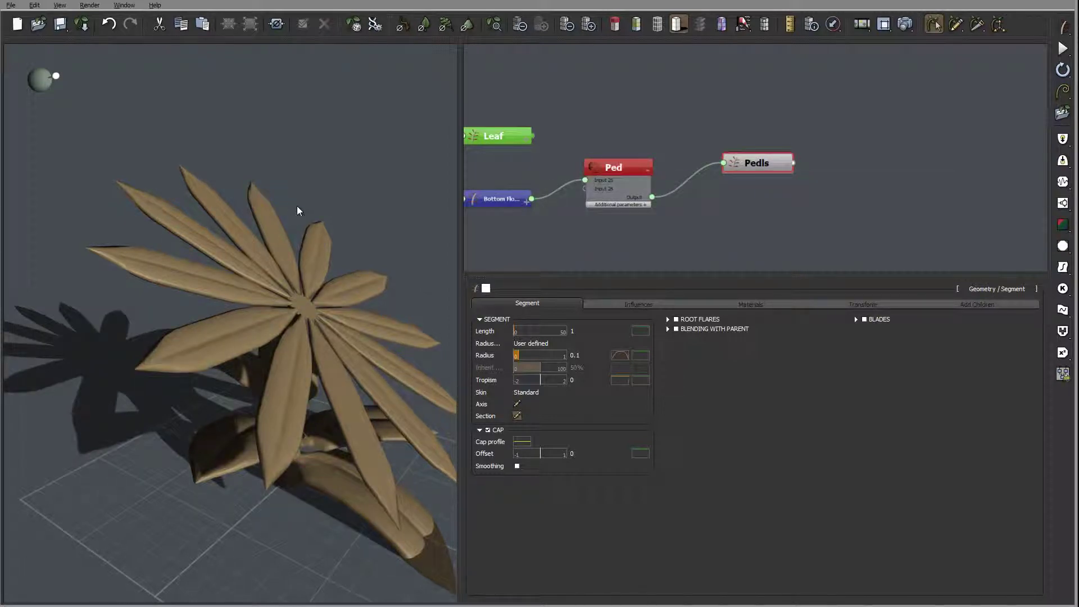
{"action": "mouse_move", "coordinate": [351, 282]}
{"action": "left_mouse_down"}
{"action": "mouse_move", "coordinate": [348, 301]}
{"action": "mouse_move", "coordinate": [177, 304]}
{"action": "mouse_move", "coordinate": [339, 296]}
{"action": "mouse_move", "coordinate": [363, 253]}
{"action": "mouse_move", "coordinate": [351, 298]}
{"action": "left_mouse_up"}
- Set the Pedls segment's tropism to 10
{"action": "middle_click_drag", "start_coordinate": [734, 222], "coordinate": [790, 196]}
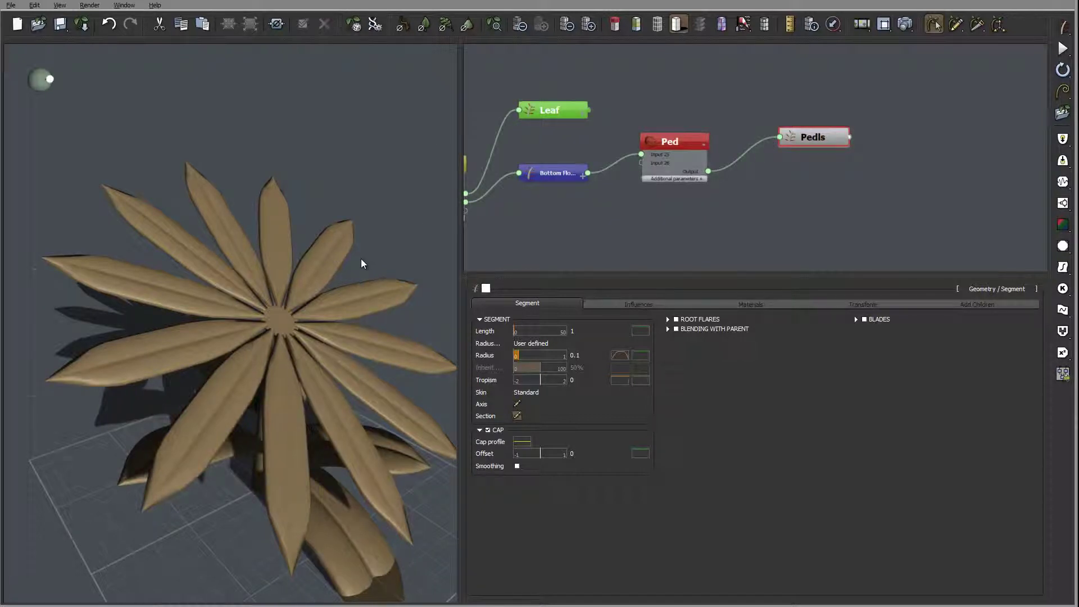
{"action": "left_click_drag", "start_coordinate": [361, 263], "coordinate": [262, 227]}
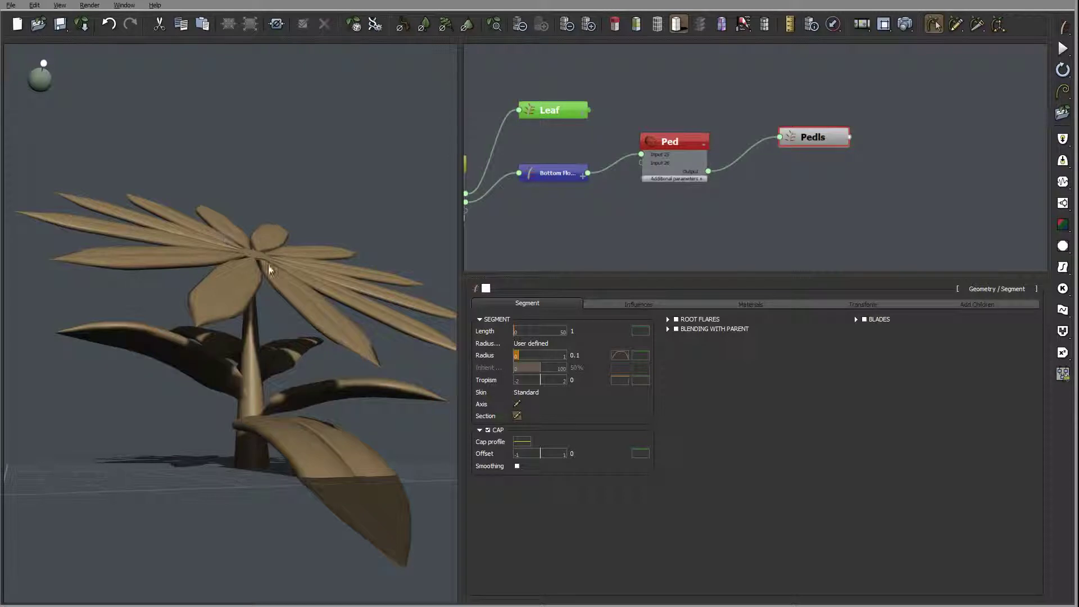
{"action": "left_click_drag", "start_coordinate": [268, 265], "coordinate": [273, 295]}
{"action": "left_click_drag", "start_coordinate": [345, 260], "coordinate": [329, 261]}
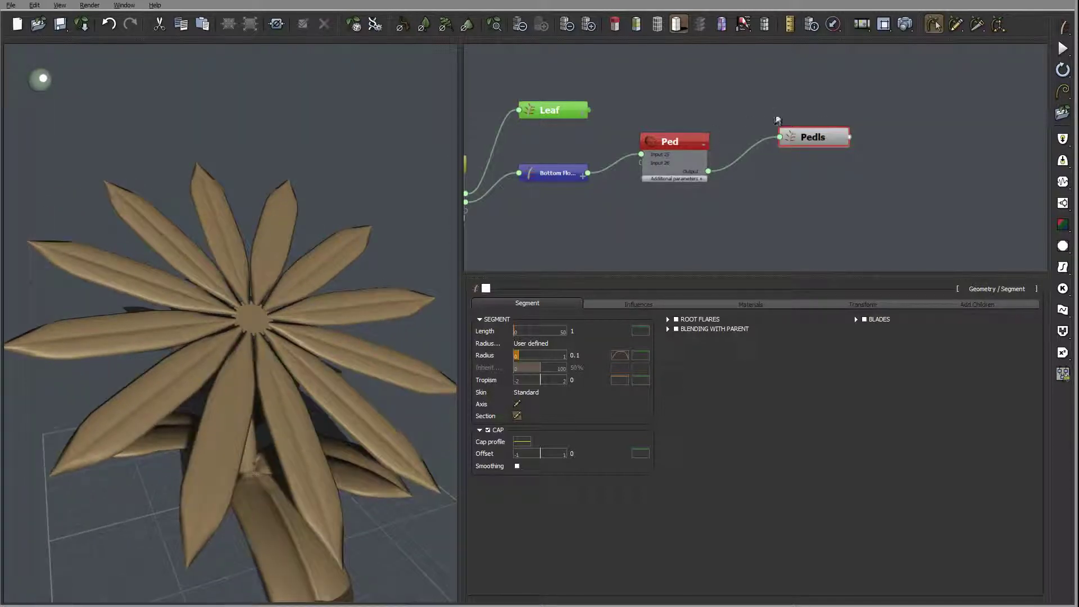
{"action": "double_click", "coordinate": [834, 146]}
{"action": "key", "text": "Return"}
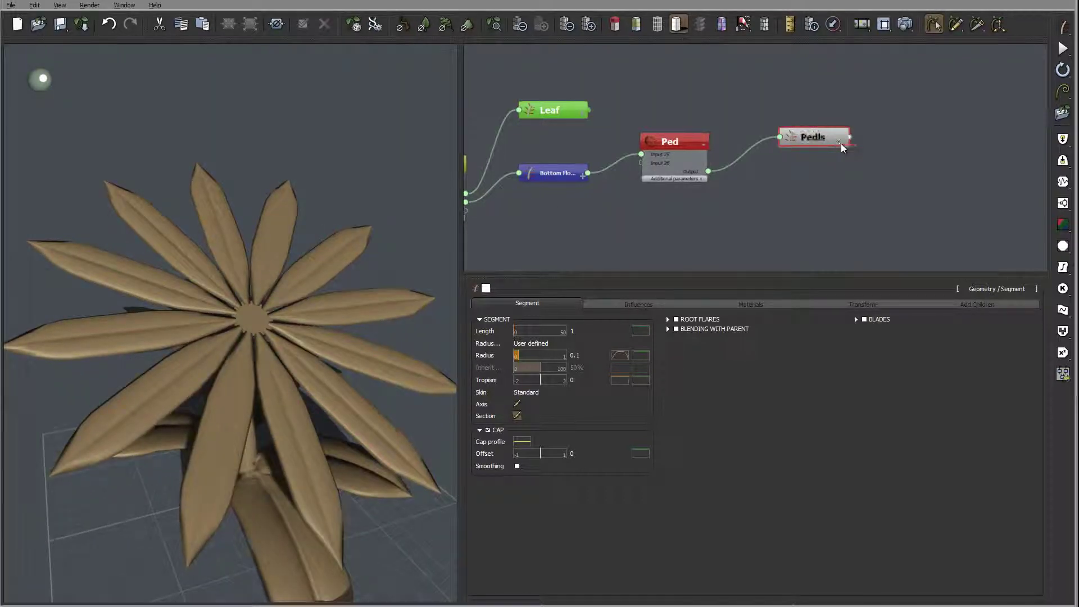
{"action": "left_click", "coordinate": [572, 380]}
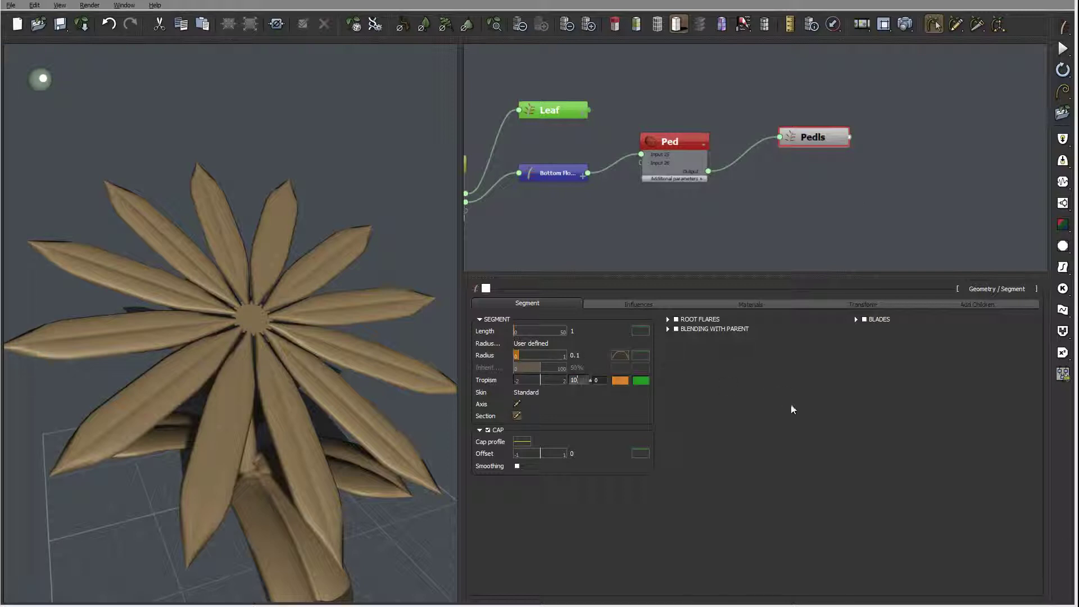
{"action": "right_click_drag", "start_coordinate": [305, 279], "coordinate": [330, 279]}
{"action": "left_click_drag", "start_coordinate": [330, 279], "coordinate": [281, 290]}
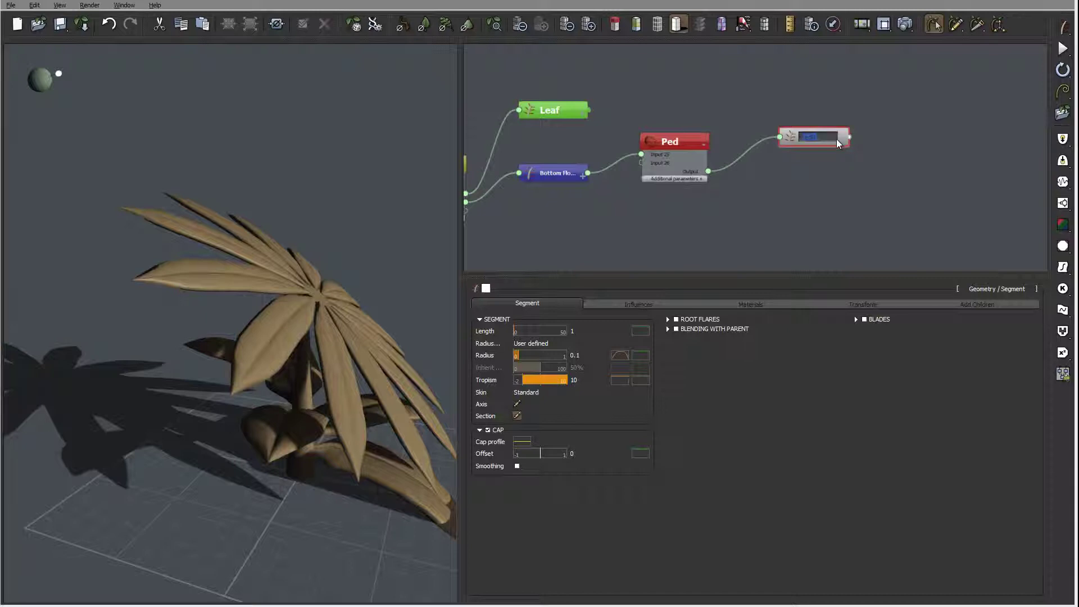
- Expand the Pedls node in the graph, move it above its former place, and unfold its Segment parameters
{"action": "left_click", "coordinate": [839, 139]}
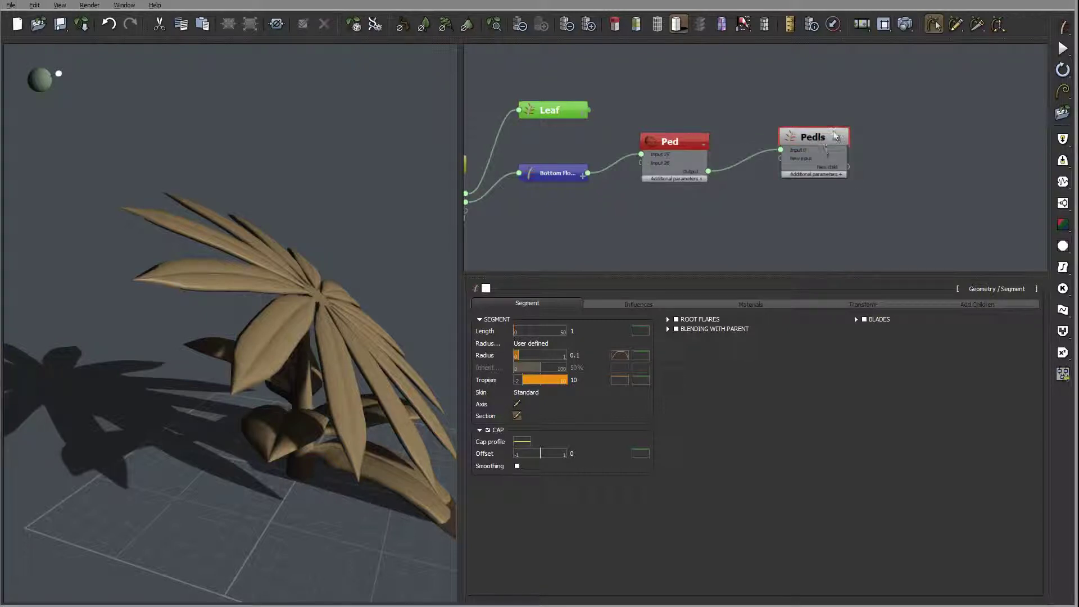
{"action": "left_click_drag", "start_coordinate": [836, 137], "coordinate": [853, 89]}
{"action": "left_click", "coordinate": [860, 125]}
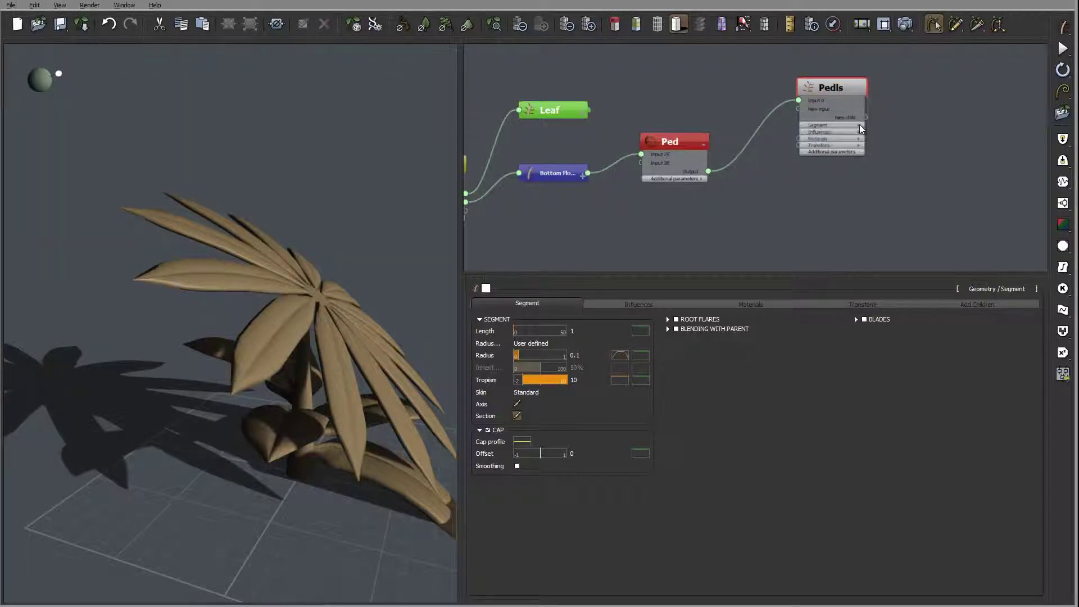
{"action": "left_click", "coordinate": [861, 125]}
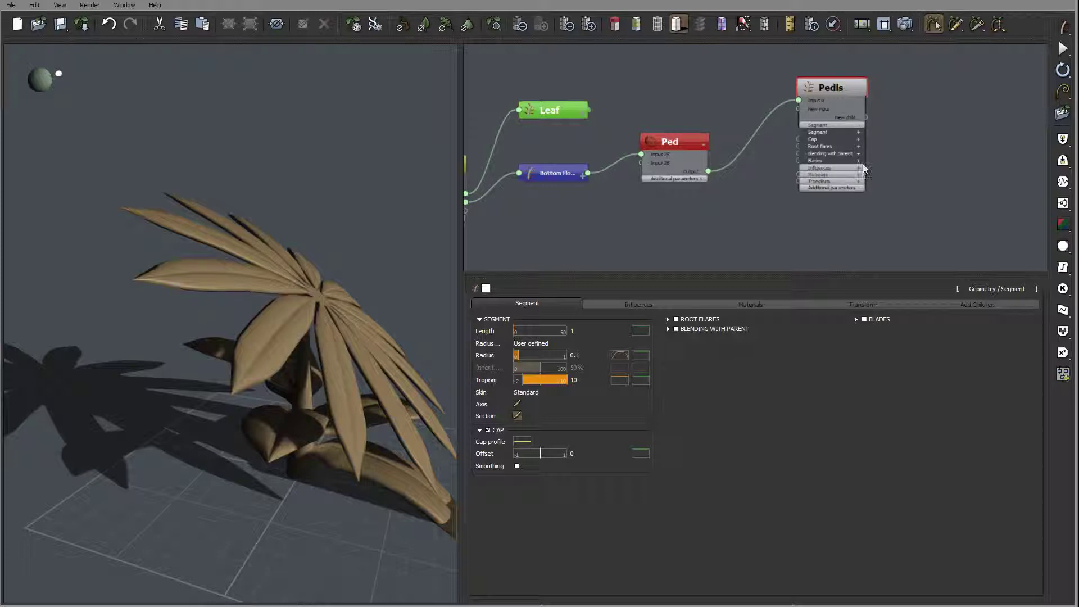
{"action": "left_click", "coordinate": [858, 133]}
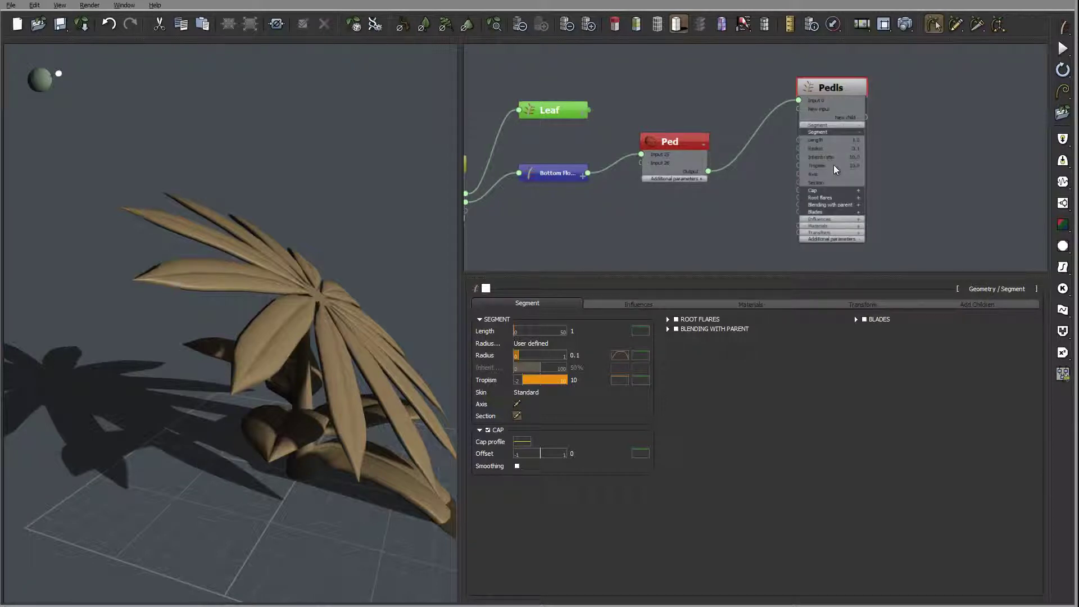
{"action": "mouse_move", "coordinate": [727, 191]}
{"action": "middle_mouse_down"}
{"action": "mouse_move", "coordinate": [749, 208]}
{"action": "mouse_move", "coordinate": [726, 198]}
{"action": "middle_mouse_up"}
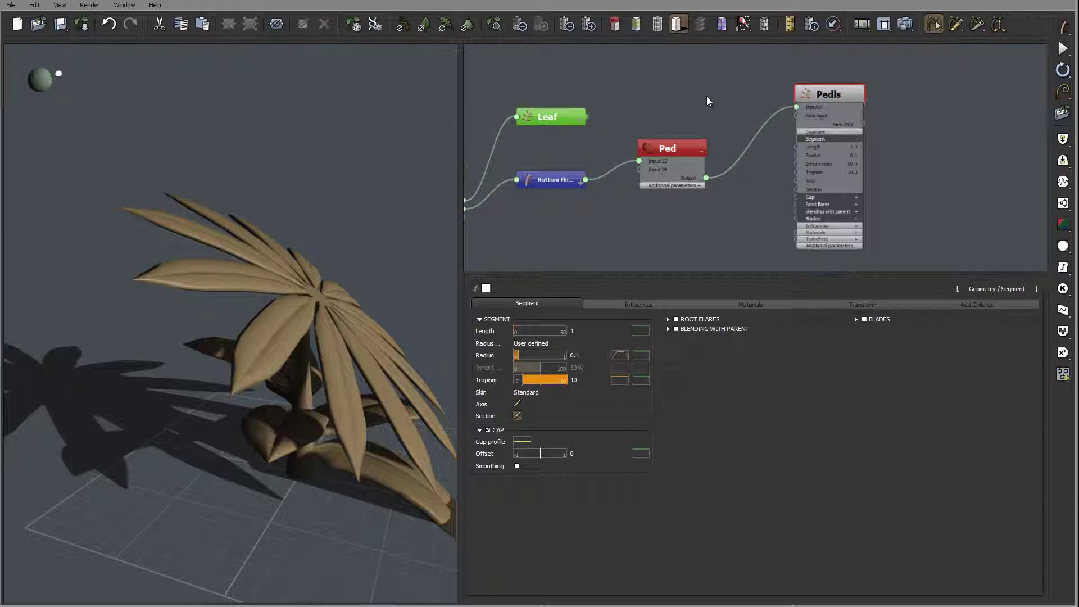
- Set the Pedls segment's tropism to 25
{"action": "right_click_drag", "start_coordinate": [353, 225], "coordinate": [241, 243]}
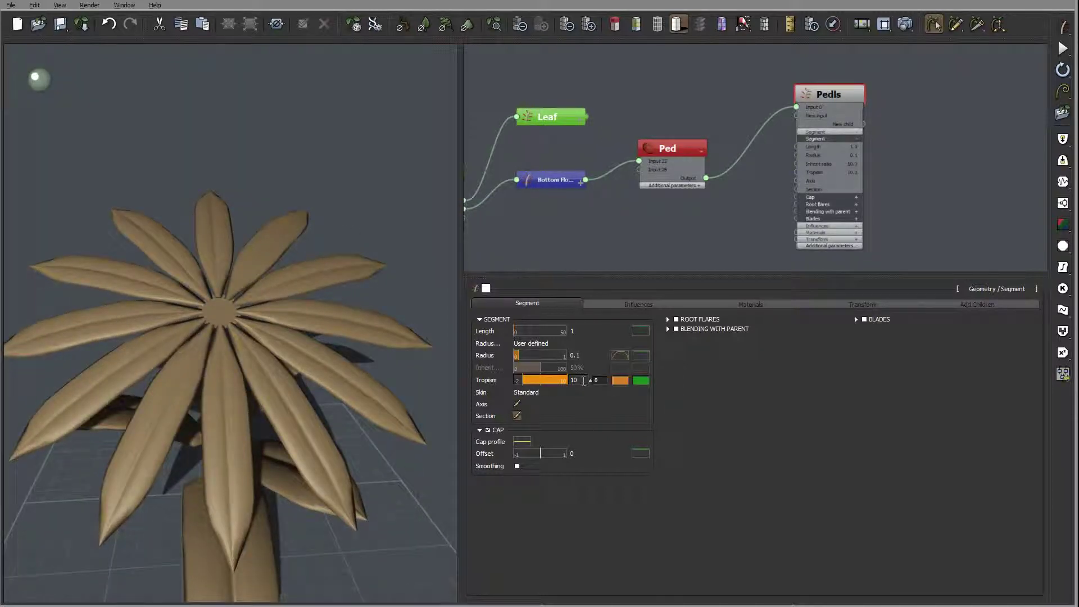
{"action": "type", "text": "25"}
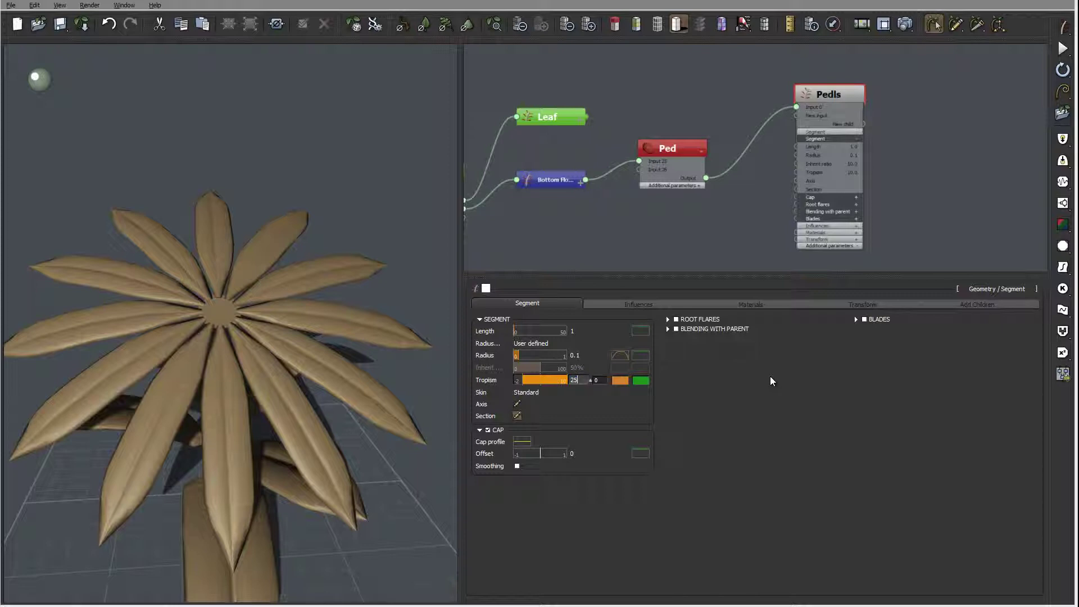
{"action": "key", "text": "Return"}
{"action": "left_click_drag", "start_coordinate": [229, 268], "coordinate": [259, 287]}
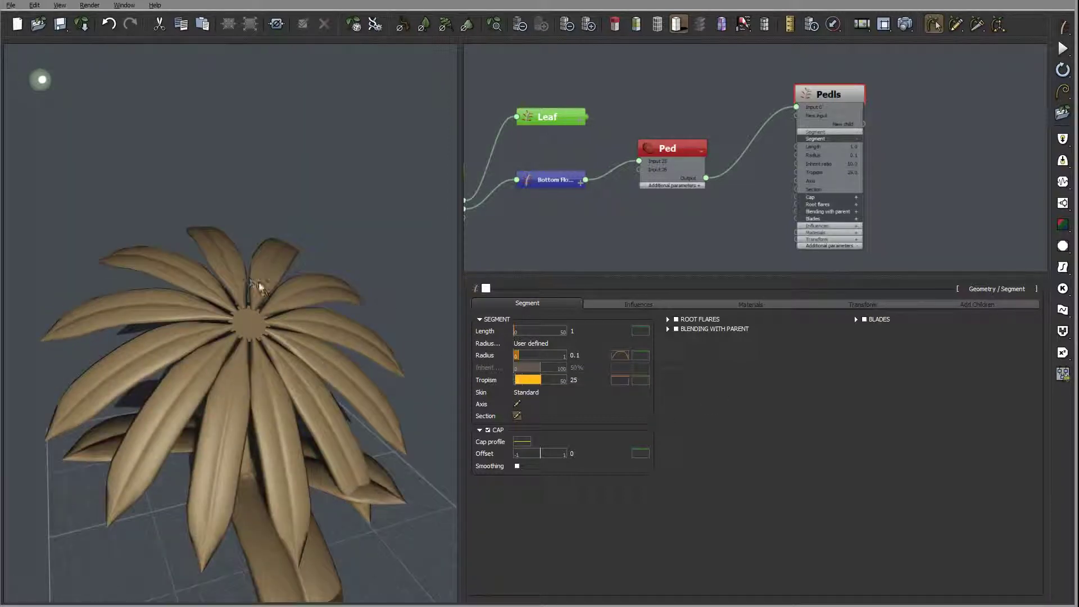
- Set the Pedls segment's tropism to 0 with a variance of 10
{"action": "left_click", "coordinate": [598, 380]}
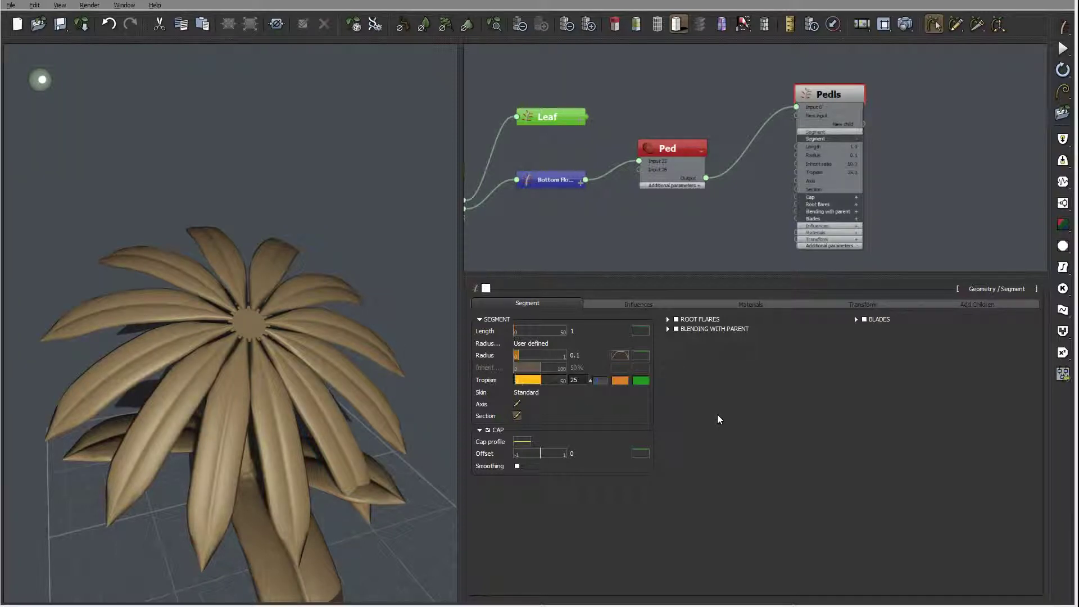
{"action": "type", "text": "10"}
{"action": "key", "text": "Tab"}
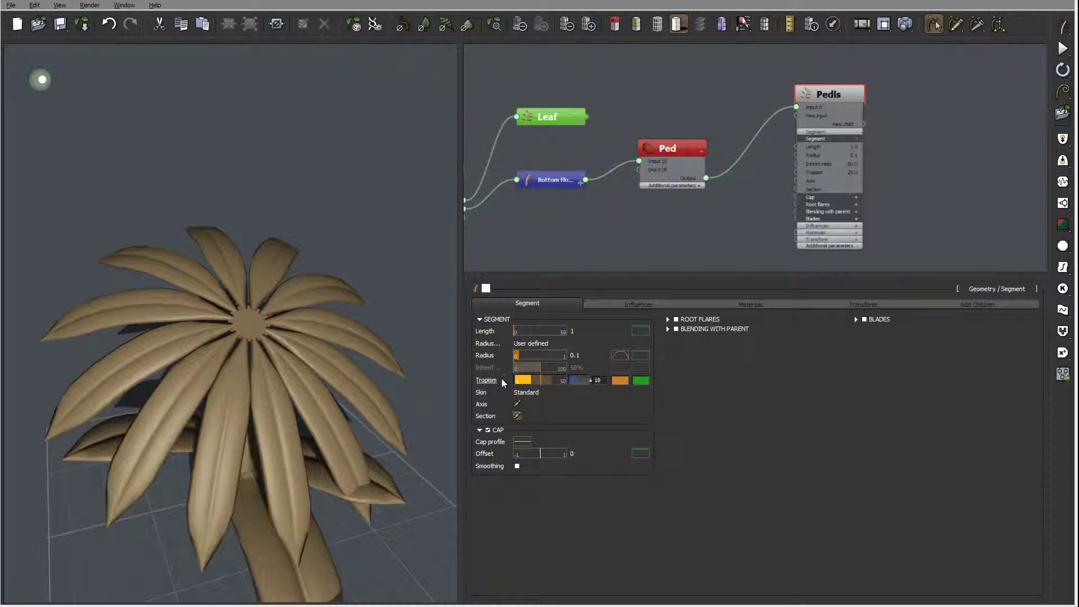
{"action": "type", "text": "0"}
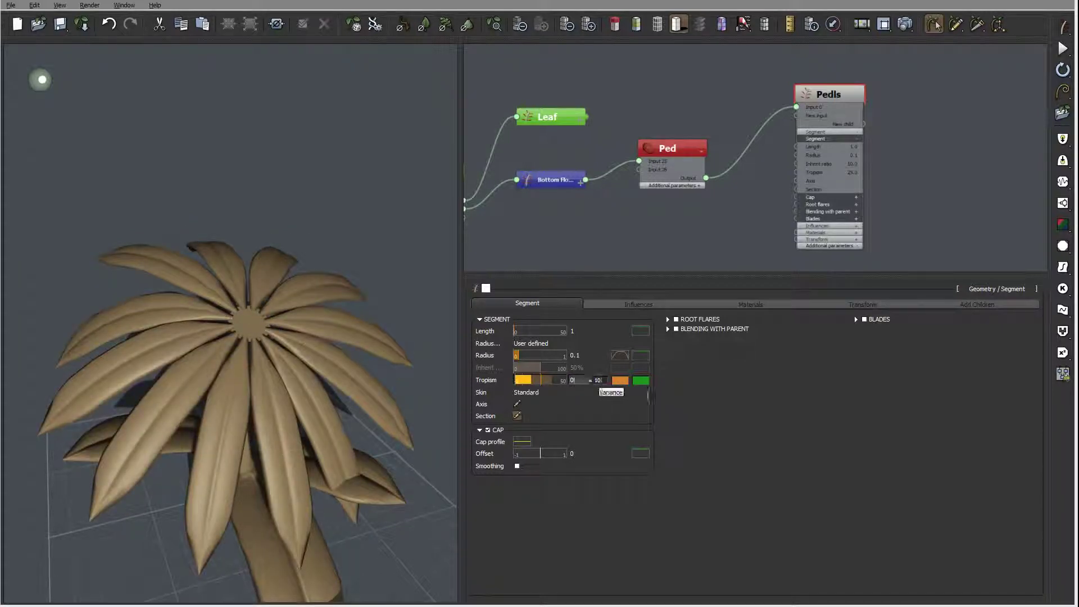
{"action": "left_click", "coordinate": [788, 420]}
{"action": "left_click_drag", "start_coordinate": [234, 305], "coordinate": [362, 292]}
{"action": "key", "text": "ctrl+z"}
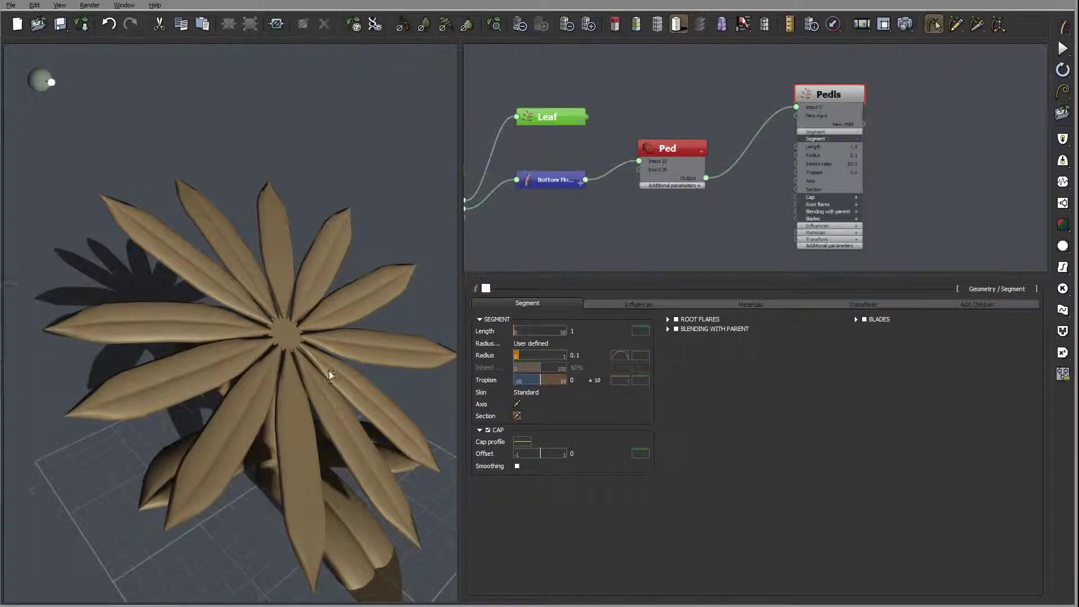
{"action": "left_click_drag", "start_coordinate": [328, 370], "coordinate": [346, 334]}
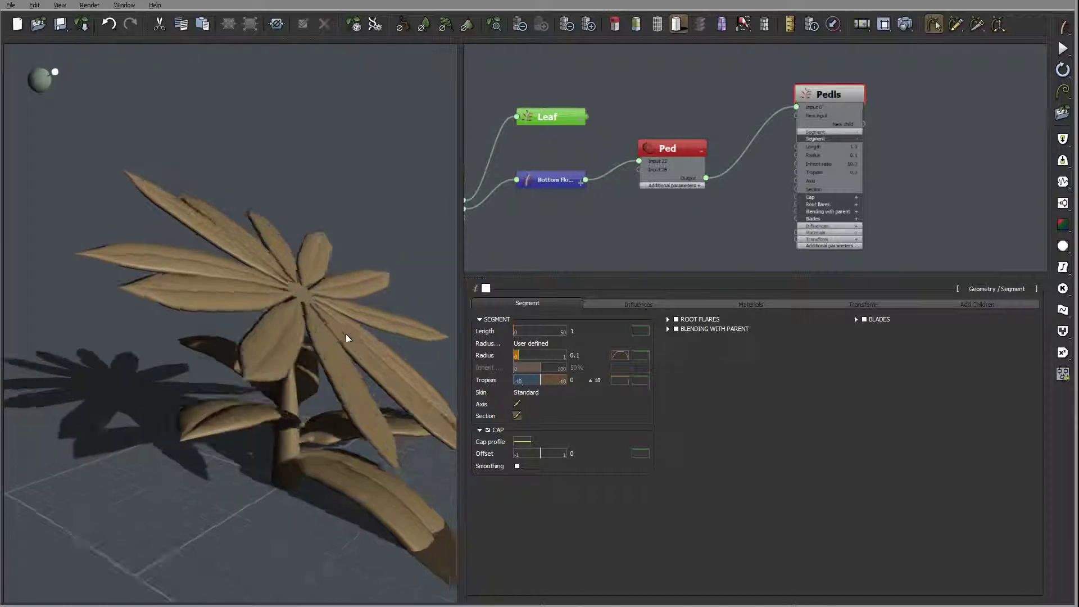
- Set the Pedls segment's tropism variance to 0 and its tropism back to 25
{"action": "left_click", "coordinate": [600, 380]}
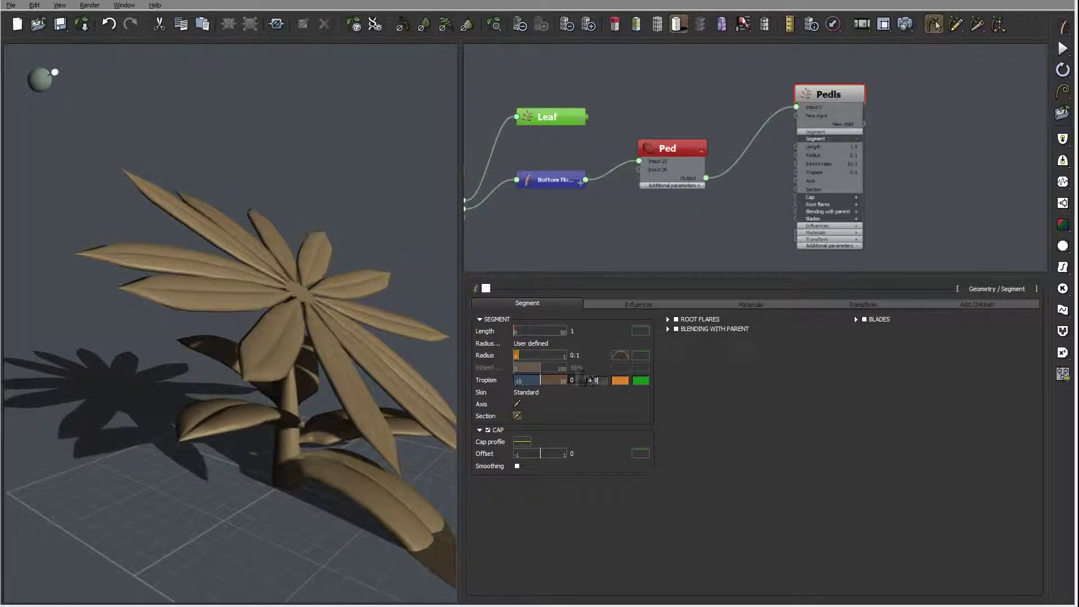
{"action": "double_click", "coordinate": [578, 379]}
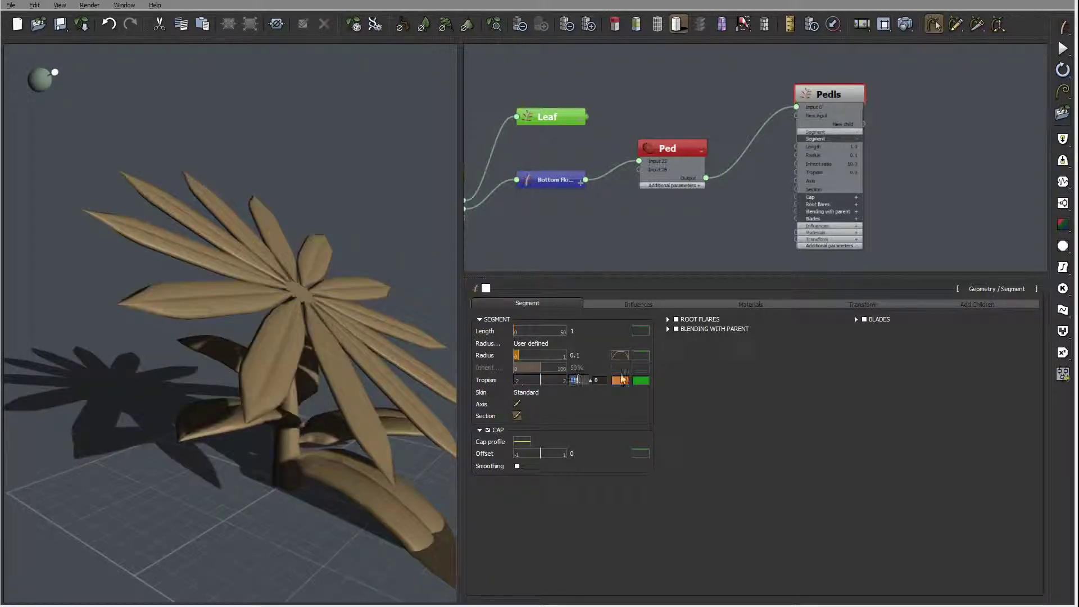
{"action": "type", "text": "25"}
{"action": "key", "text": "Return"}
{"action": "left_click_drag", "start_coordinate": [342, 317], "coordinate": [245, 342]}
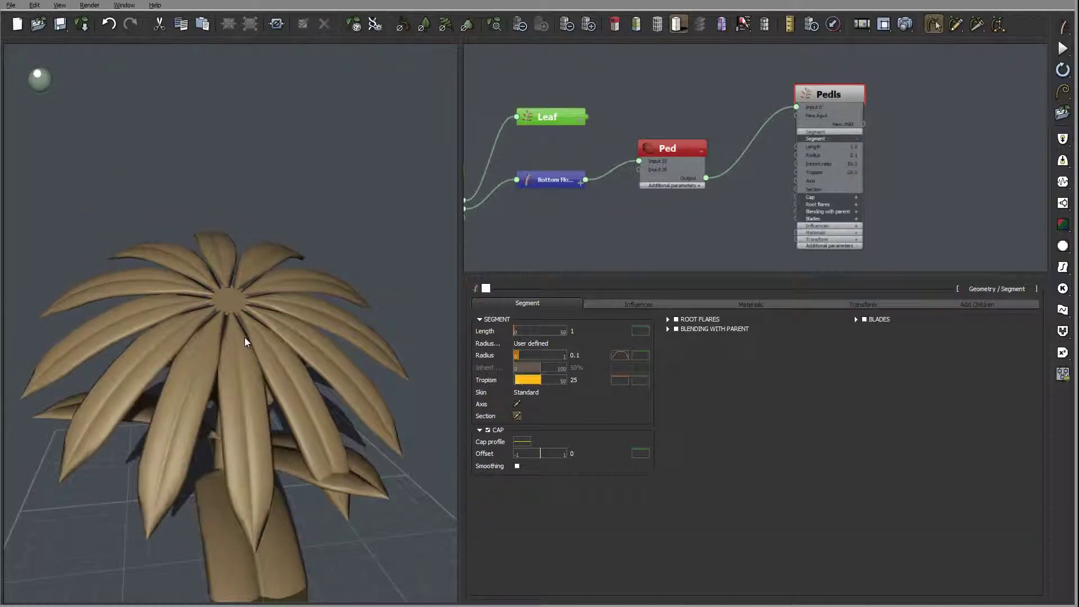
- Add a Random Constant Number node above the Ped node, with a range from 0 to 25
{"action": "left_click", "coordinate": [709, 86]}
{"action": "right_click", "coordinate": [710, 86]}
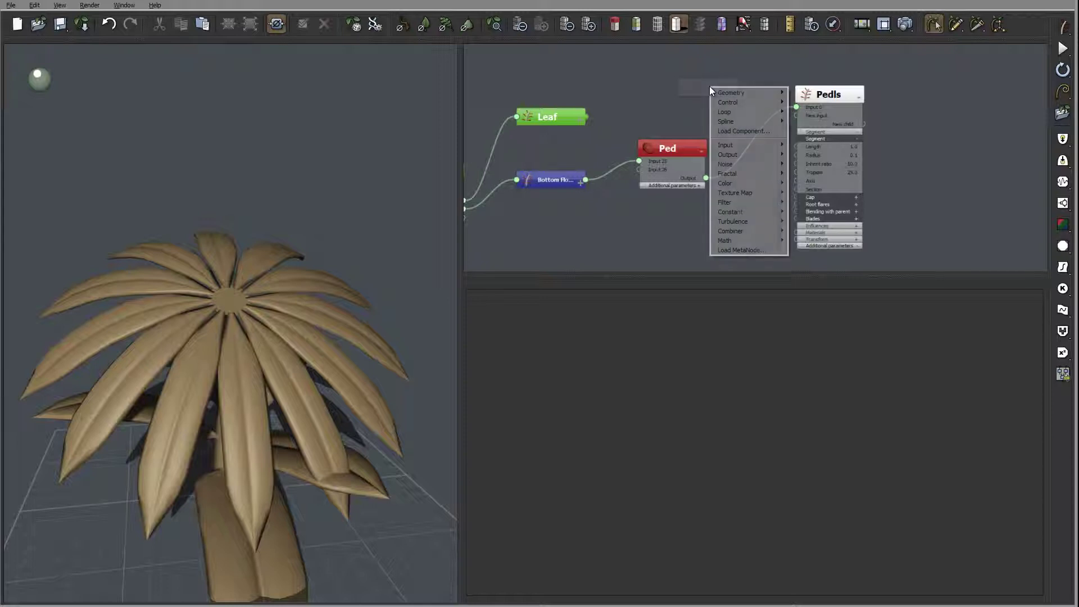
{"action": "mouse_move", "coordinate": [754, 215]}
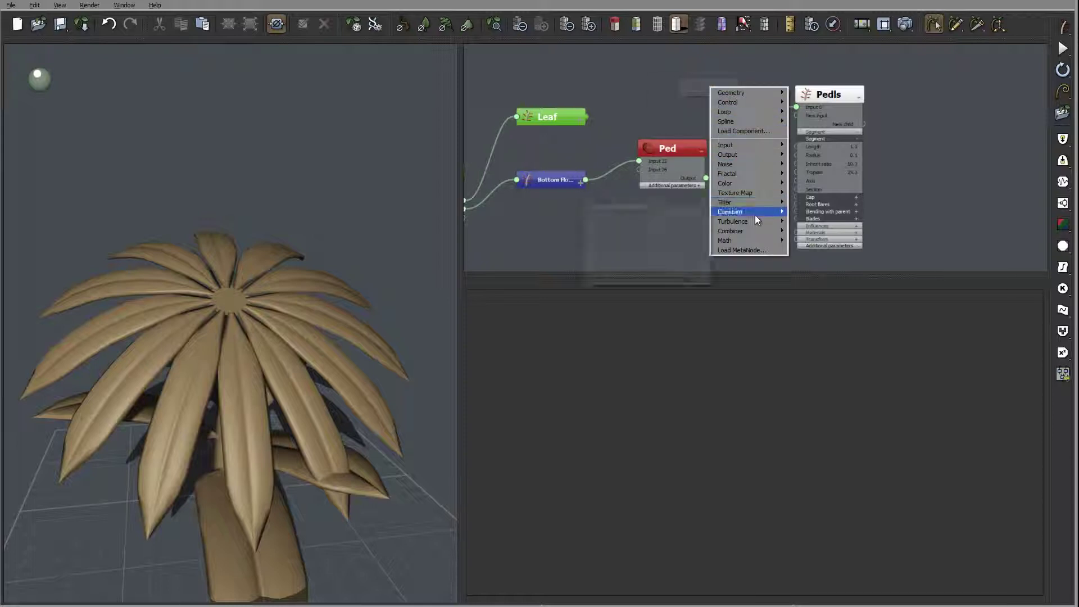
{"action": "left_click", "coordinate": [646, 269]}
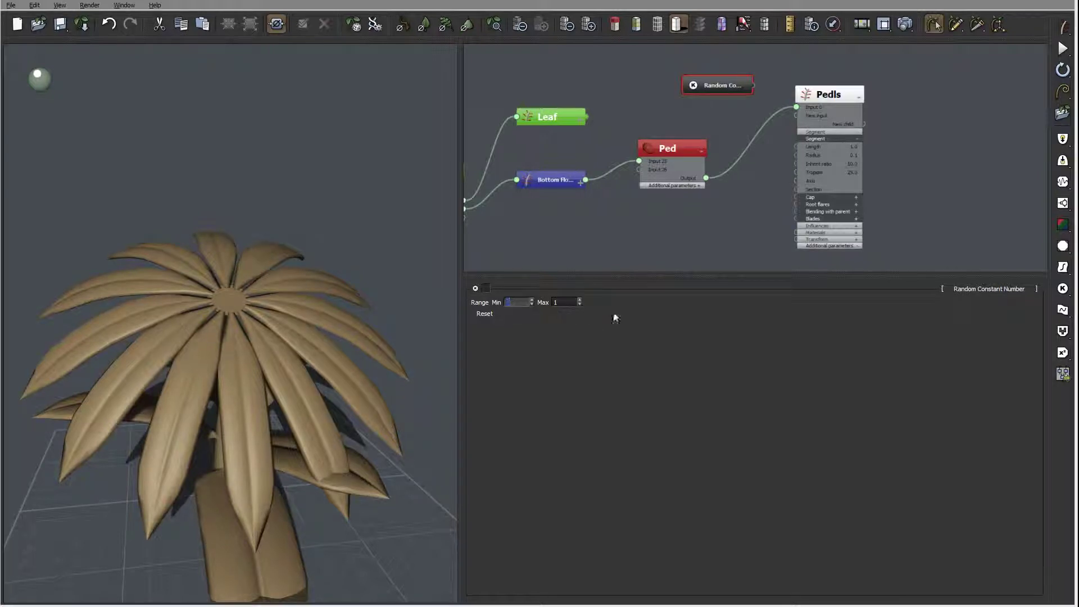
{"action": "left_click", "coordinate": [563, 303]}
{"action": "type", "text": "25"}
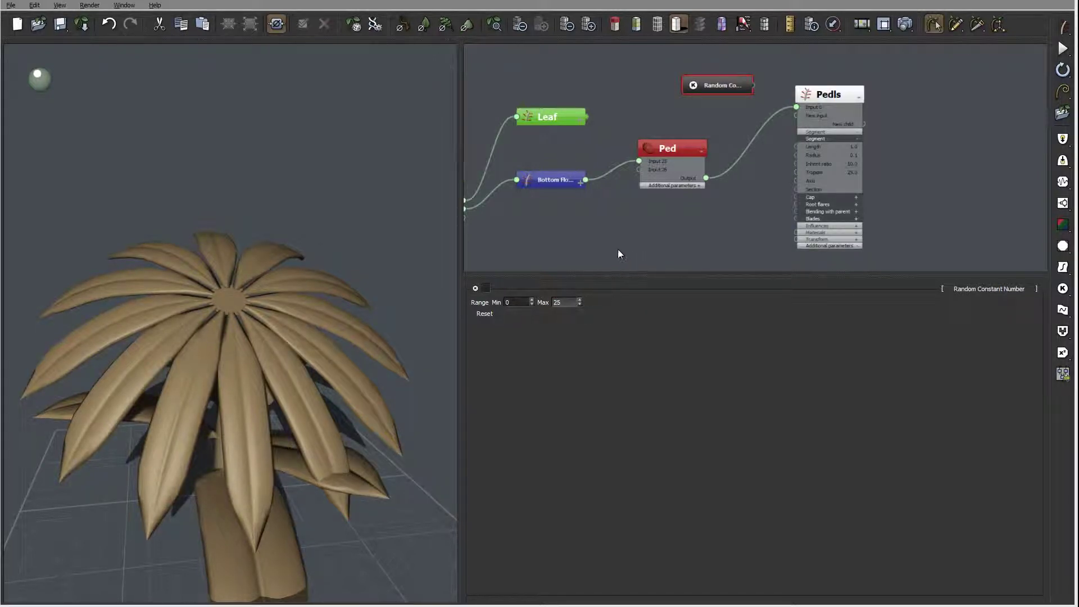
- Connect the Random Constant Number node's output to the Tropism input of the Pedls node
{"action": "left_click", "coordinate": [754, 83]}
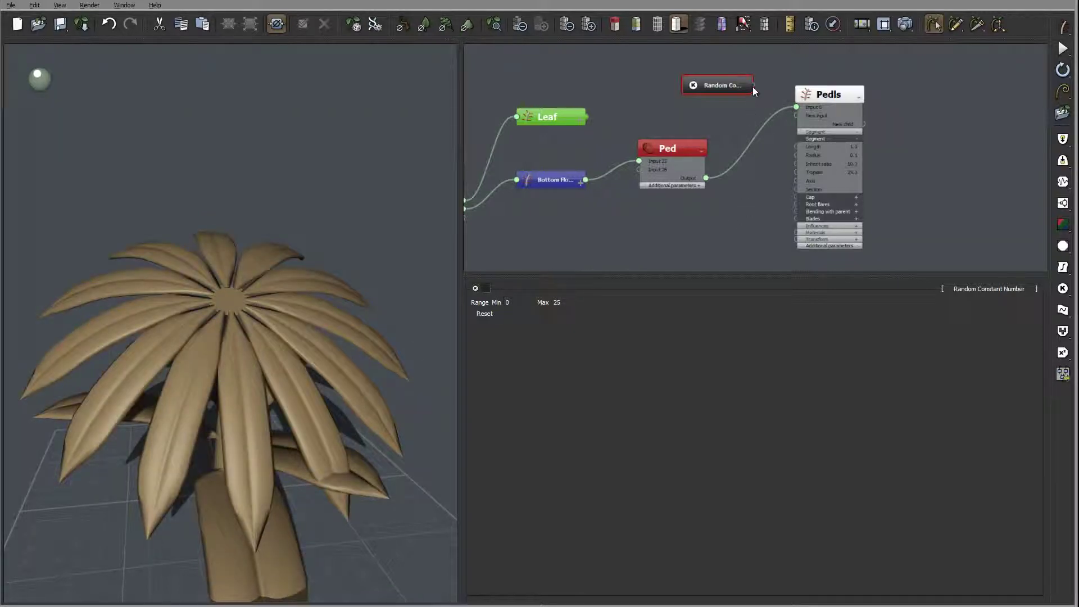
{"action": "left_click_drag", "start_coordinate": [753, 85], "coordinate": [798, 179]}
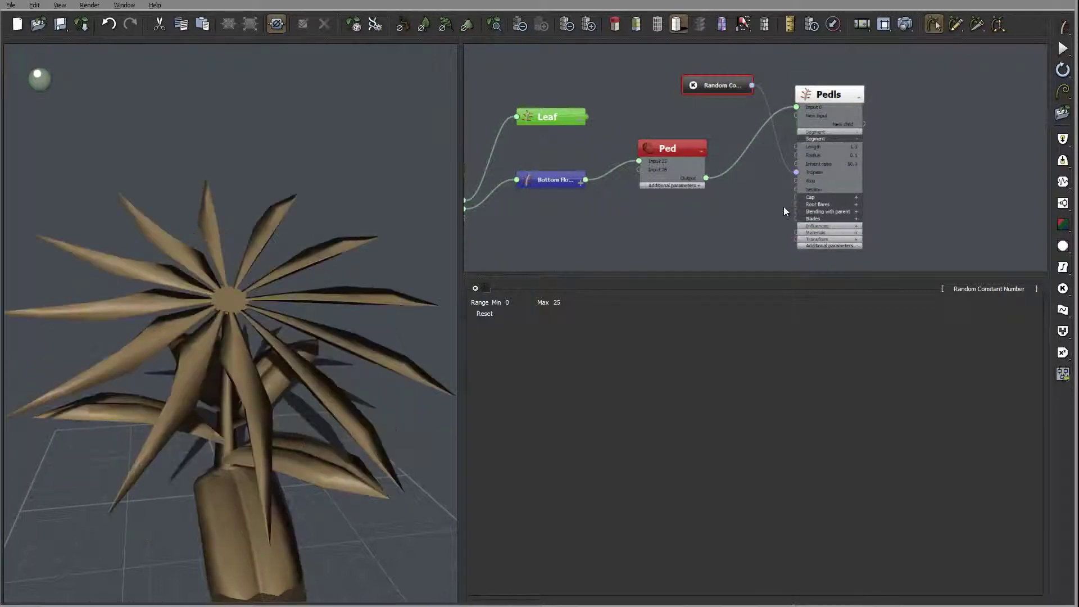
{"action": "right_click_drag", "start_coordinate": [350, 250], "coordinate": [384, 238]}
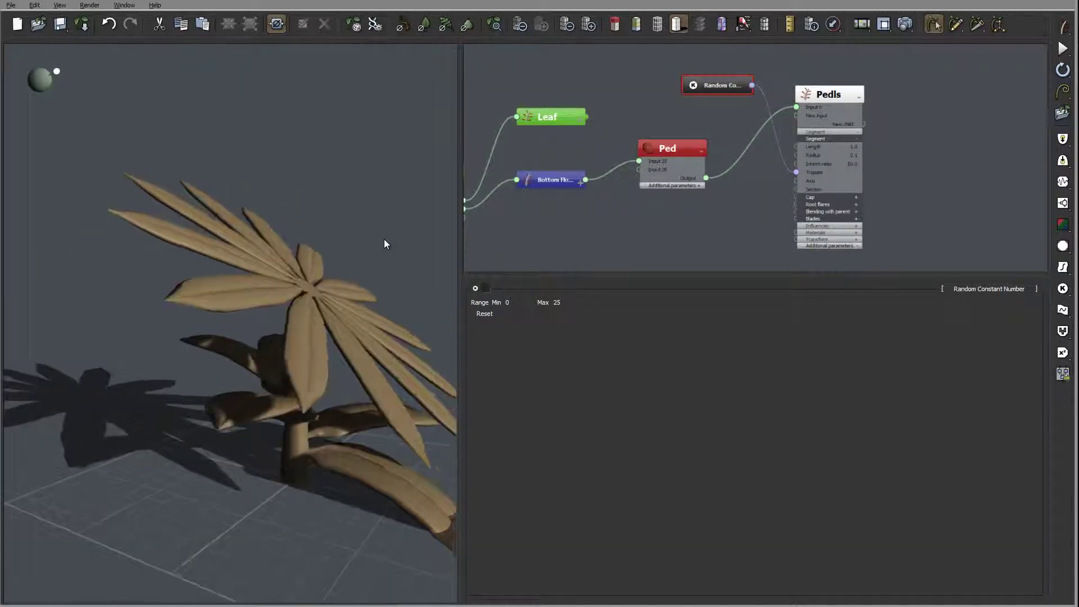
- Randomize the plant's seed three times in the Root node's general parameters
{"action": "middle_click_drag", "start_coordinate": [606, 193], "coordinate": [754, 160]}
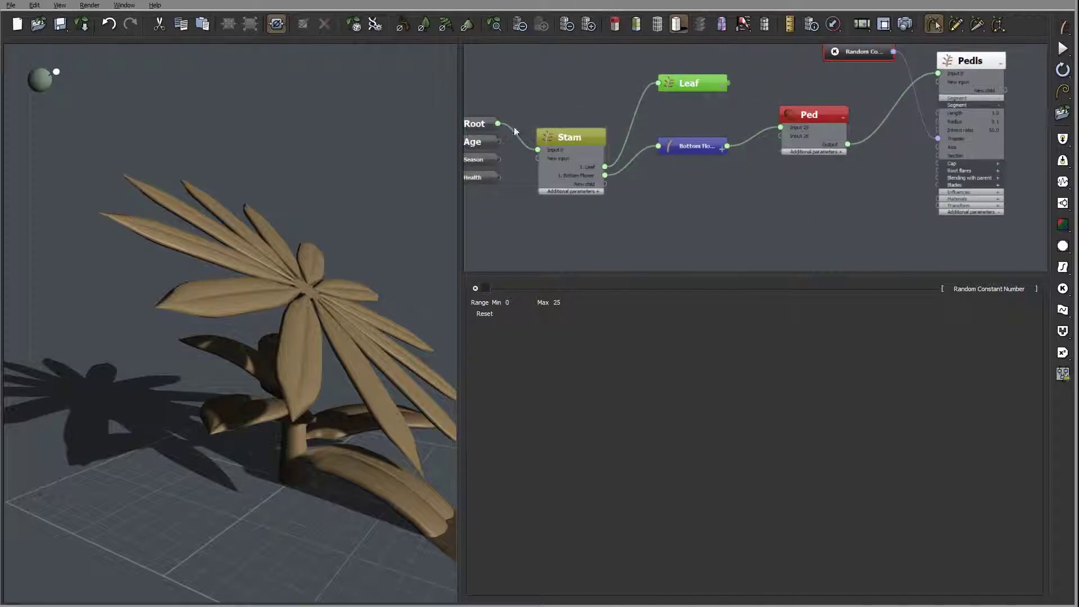
{"action": "left_click", "coordinate": [477, 125]}
{"action": "left_click", "coordinate": [490, 394]}
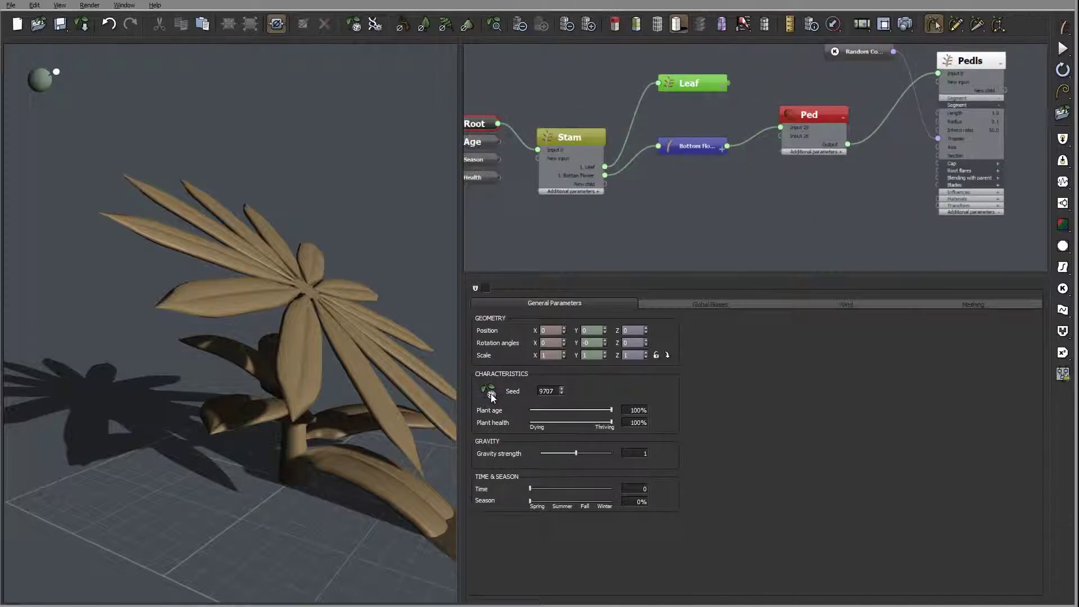
{"action": "left_click", "coordinate": [490, 393]}
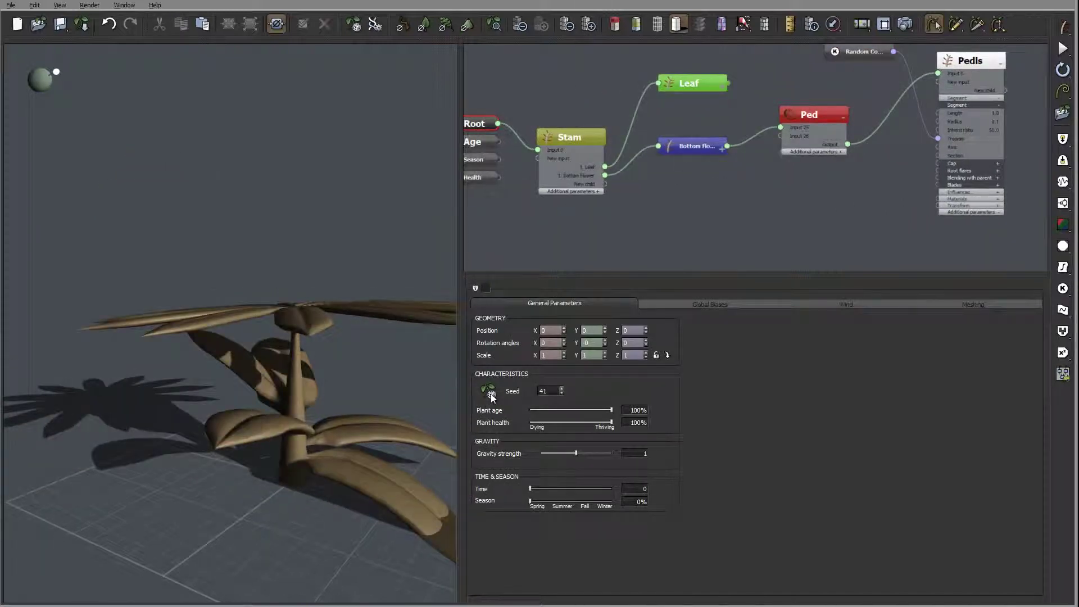
{"action": "left_click", "coordinate": [491, 393]}
- Move the Random Constant Number node closer above Ped and reset it repeatedly to try different petal bends
{"action": "middle_click_drag", "start_coordinate": [822, 170], "coordinate": [723, 228]}
{"action": "left_click_drag", "start_coordinate": [778, 116], "coordinate": [742, 139]}
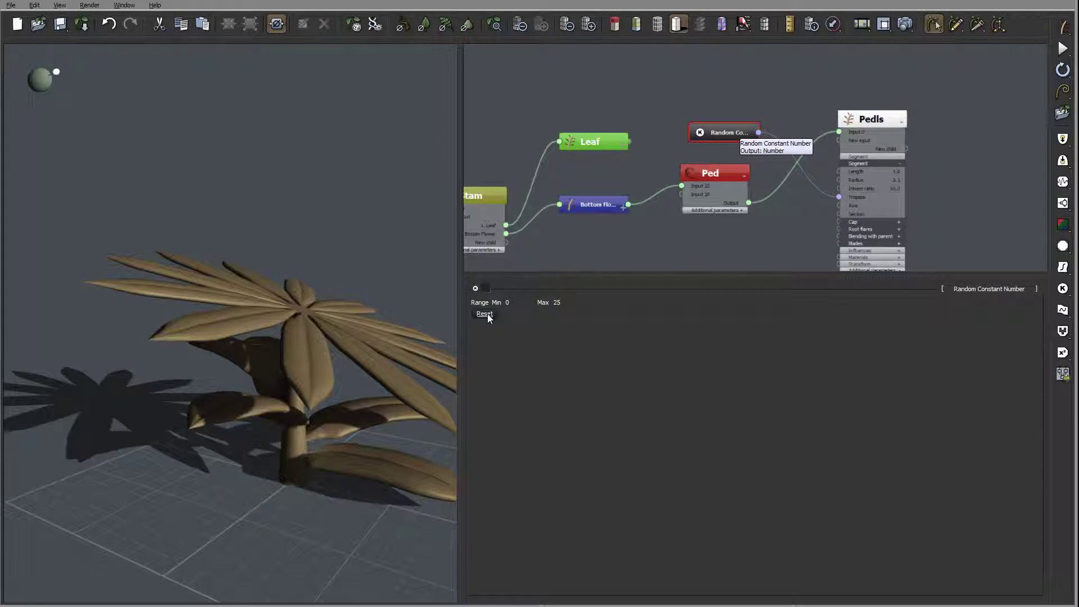
{"action": "left_click", "coordinate": [486, 314]}
{"action": "left_click", "coordinate": [484, 314]}
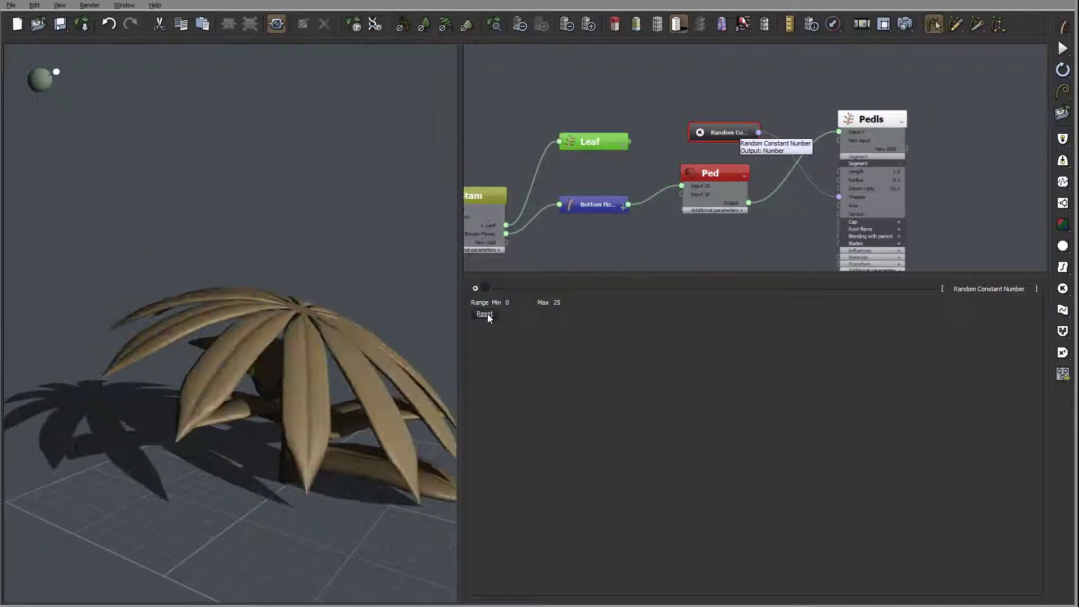
{"action": "left_click", "coordinate": [484, 314]}
{"action": "left_click", "coordinate": [484, 314]}
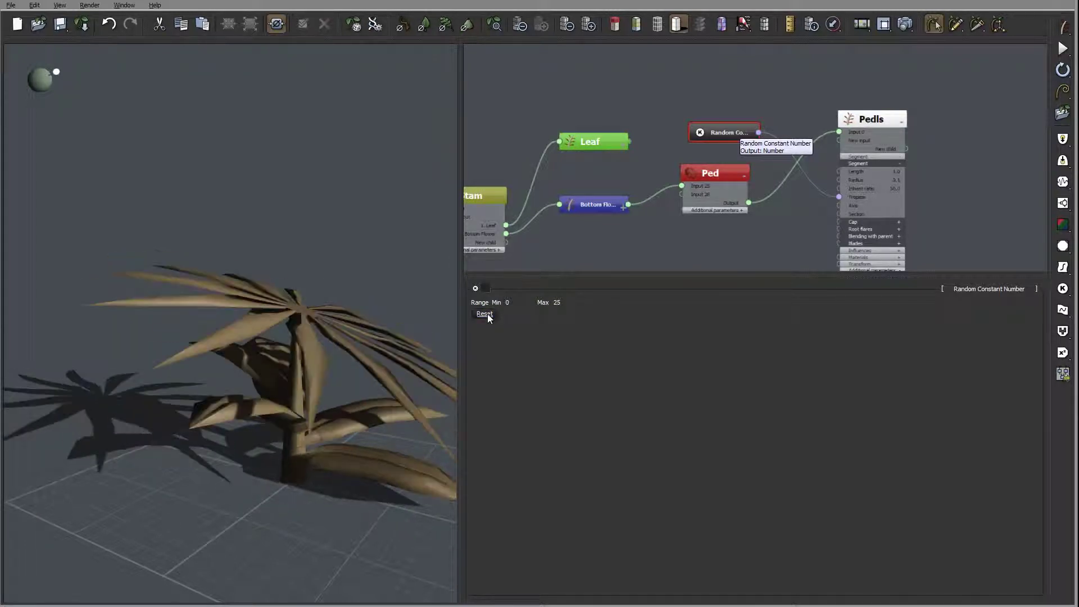
{"action": "left_click", "coordinate": [484, 314]}
{"action": "left_click", "coordinate": [485, 314]}
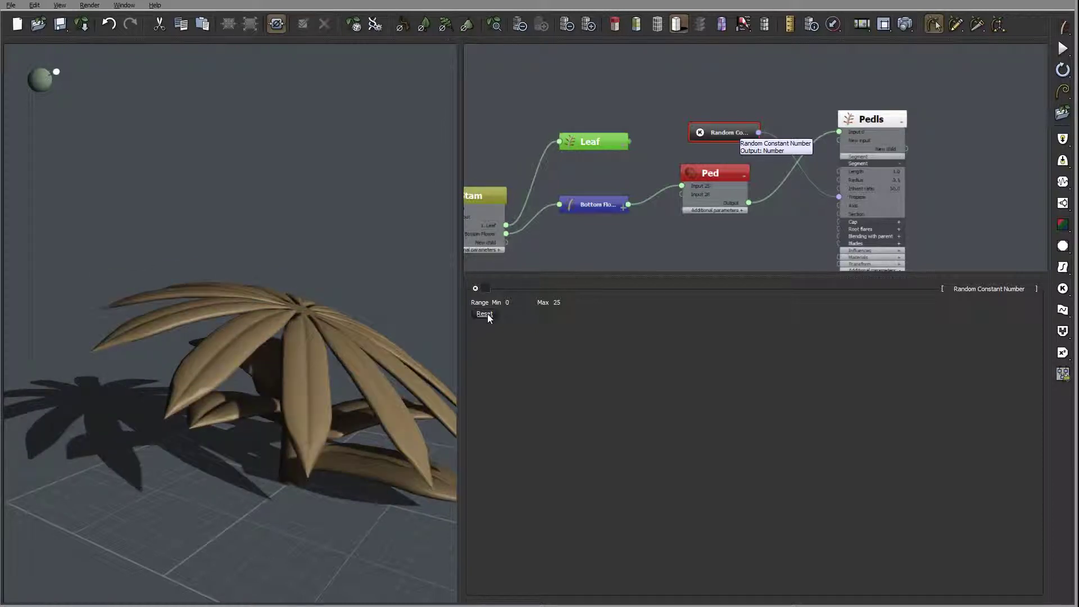
{"action": "left_click", "coordinate": [484, 314]}
{"action": "left_click", "coordinate": [488, 315]}
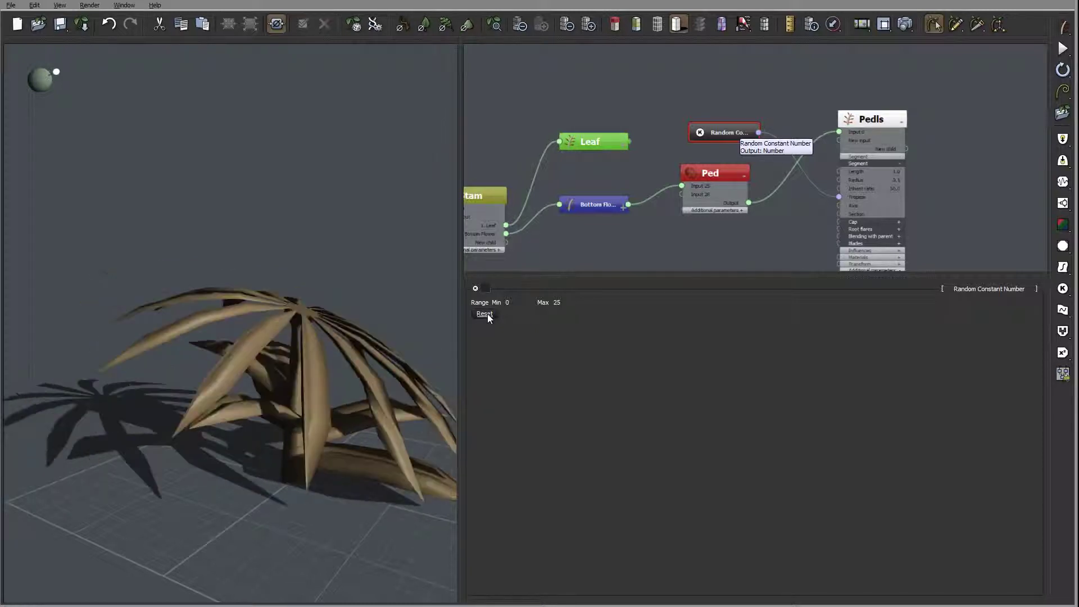
{"action": "left_click", "coordinate": [487, 315]}
{"action": "right_click_drag", "start_coordinate": [232, 288], "coordinate": [250, 318]}
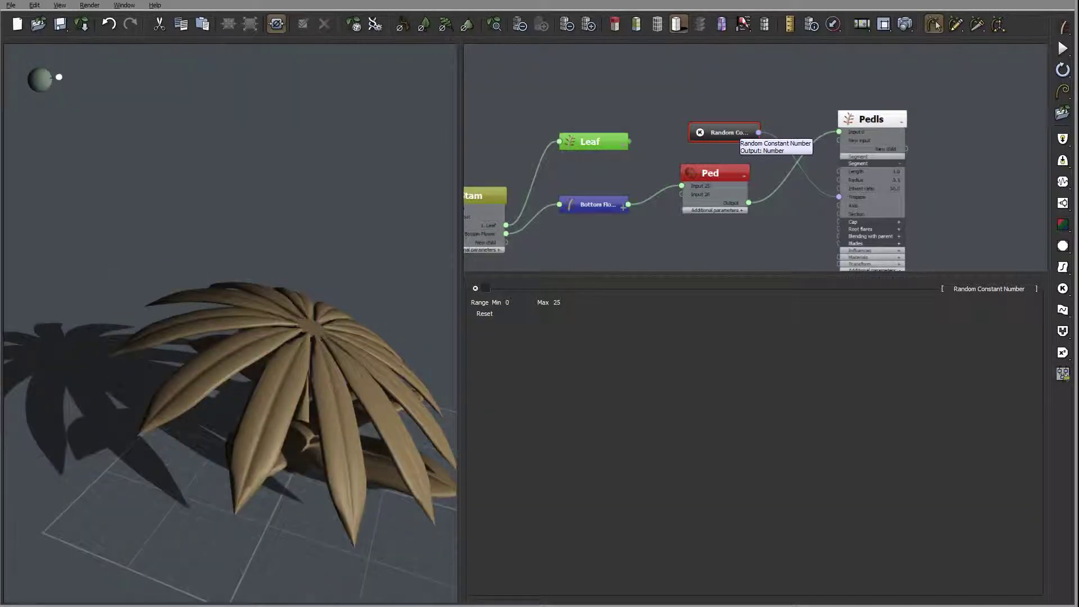
- Set the random constant's range minimum to -25 and reset it repeatedly until the petals bend downward
{"action": "double_click", "coordinate": [511, 303]}
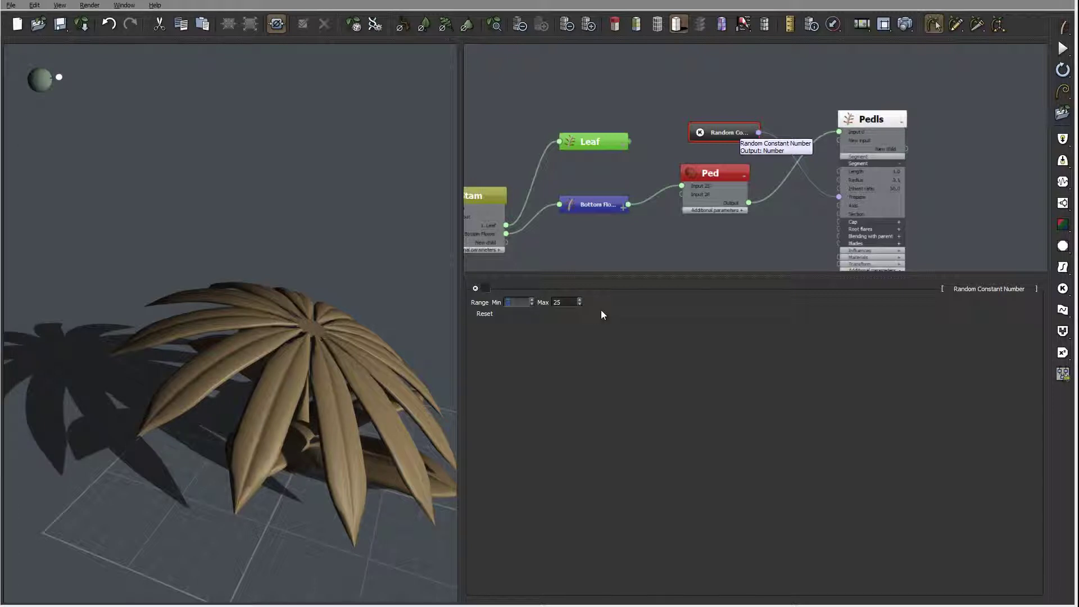
{"action": "type", "text": "-25"}
{"action": "key", "text": "Return"}
{"action": "left_click", "coordinate": [490, 318]}
{"action": "left_click", "coordinate": [490, 319]}
{"action": "left_click", "coordinate": [490, 318]}
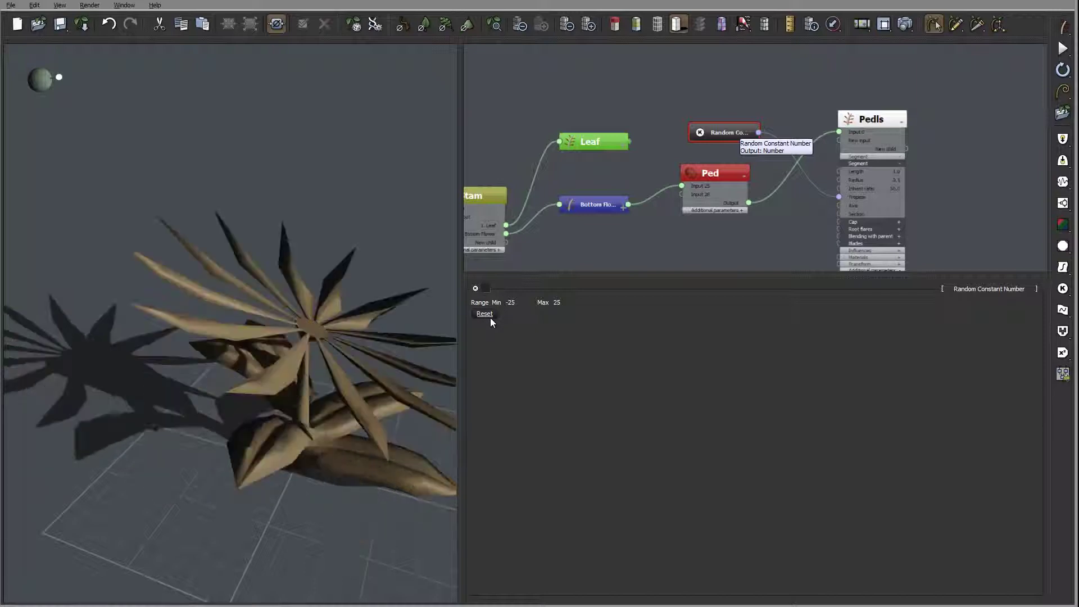
{"action": "left_click", "coordinate": [490, 318]}
{"action": "left_click", "coordinate": [490, 318]}
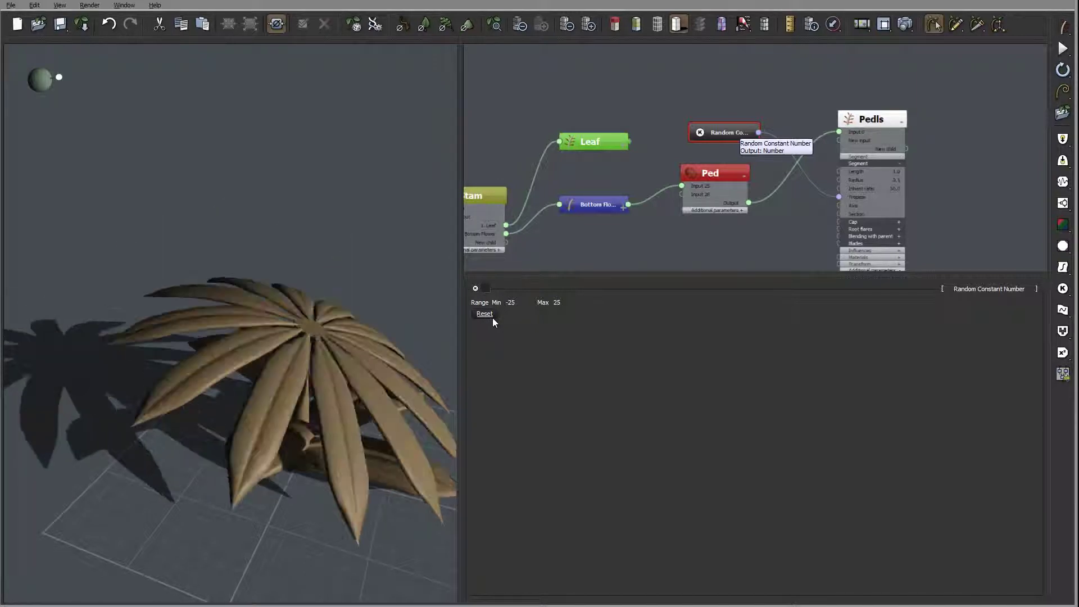
{"action": "left_click", "coordinate": [492, 318]}
{"action": "left_click", "coordinate": [492, 316]}
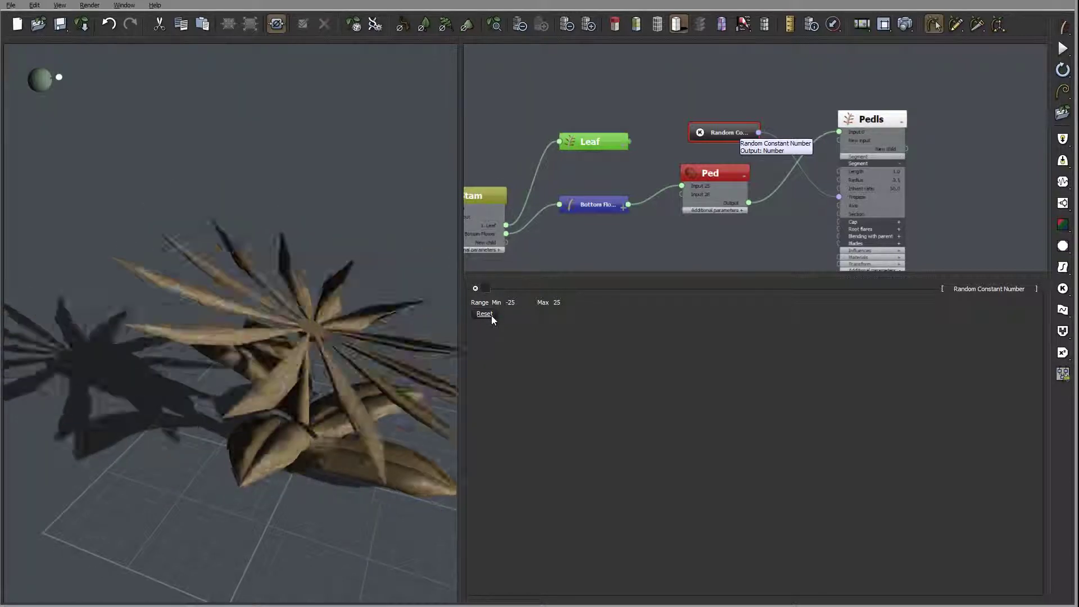
{"action": "left_click", "coordinate": [491, 316]}
{"action": "left_click", "coordinate": [491, 317]}
{"action": "left_click", "coordinate": [492, 316]}
{"action": "left_click", "coordinate": [491, 315]}
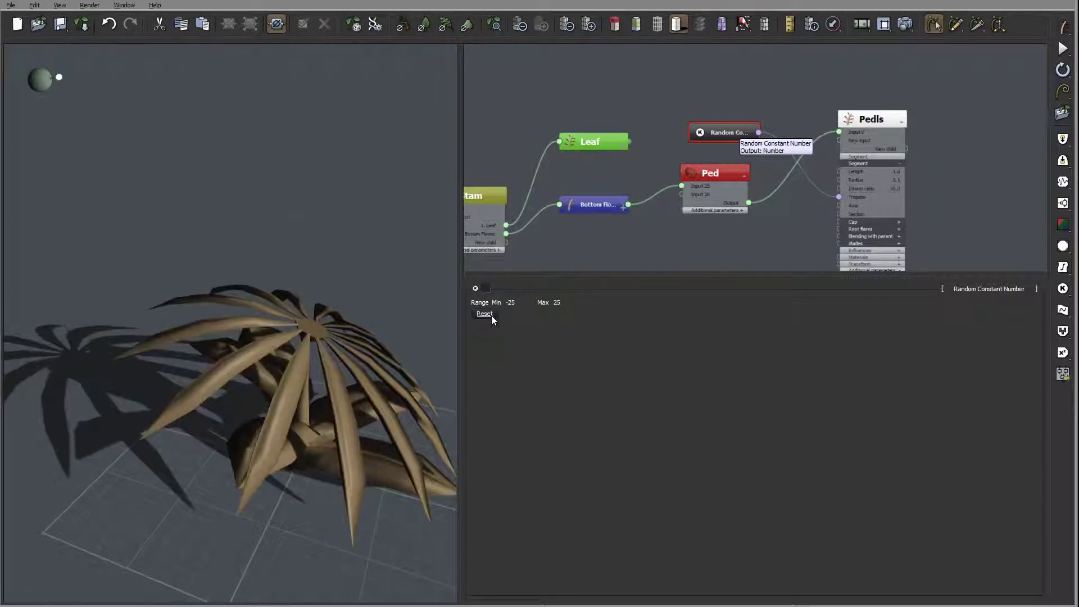
{"action": "left_click", "coordinate": [491, 315]}
{"action": "right_click_drag", "start_coordinate": [362, 321], "coordinate": [308, 288]}
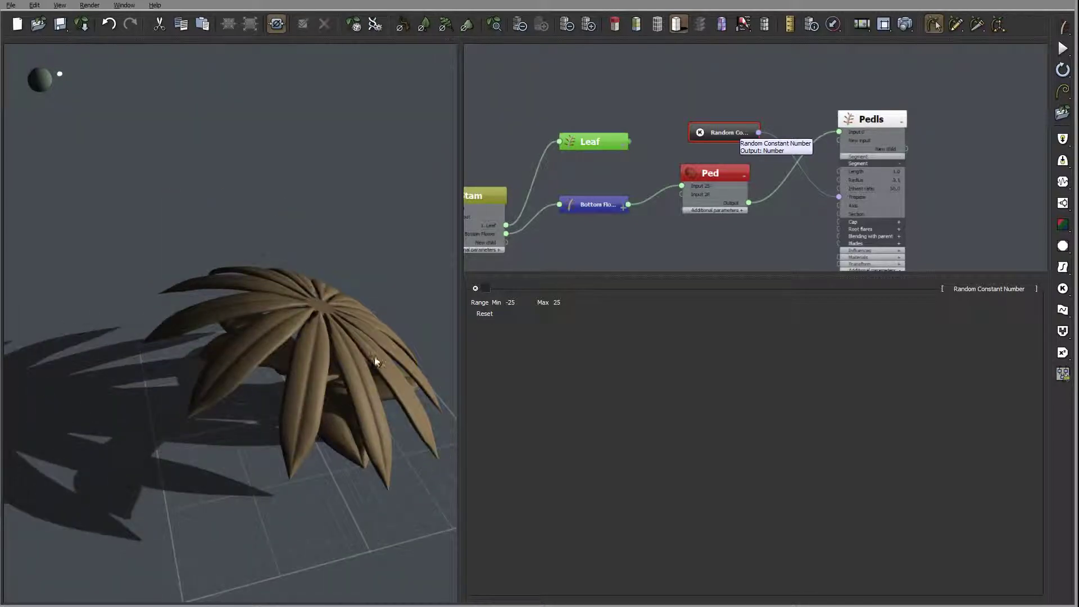
{"action": "left_click_drag", "start_coordinate": [374, 356], "coordinate": [393, 258]}
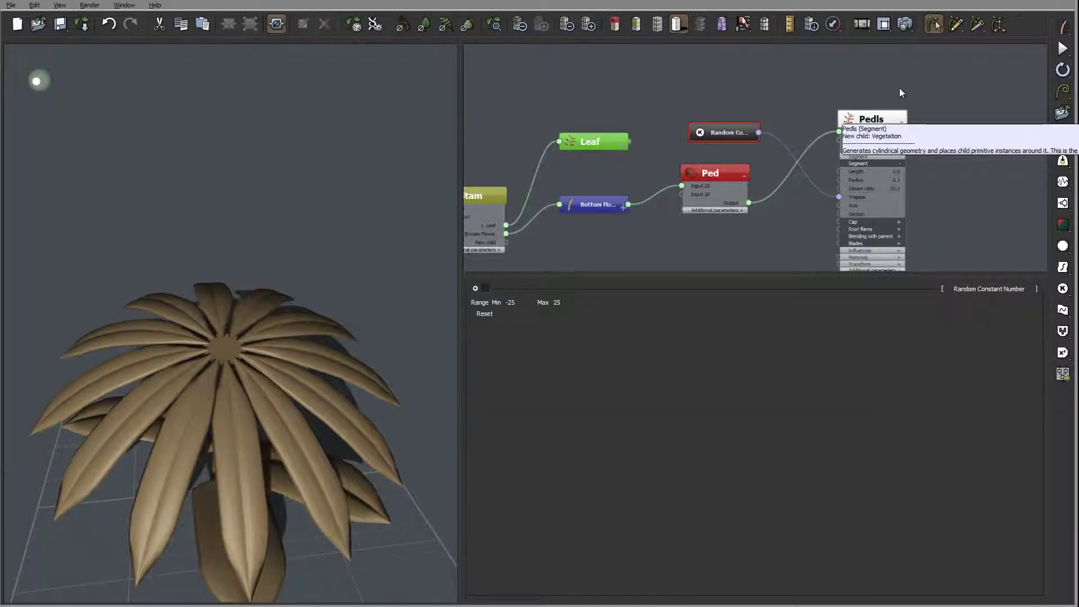
- Move the Pedls node up and away from Ped, and place the Random Constant Number node below, between Ped and Pedls
{"action": "left_click_drag", "start_coordinate": [883, 119], "coordinate": [929, 59]}
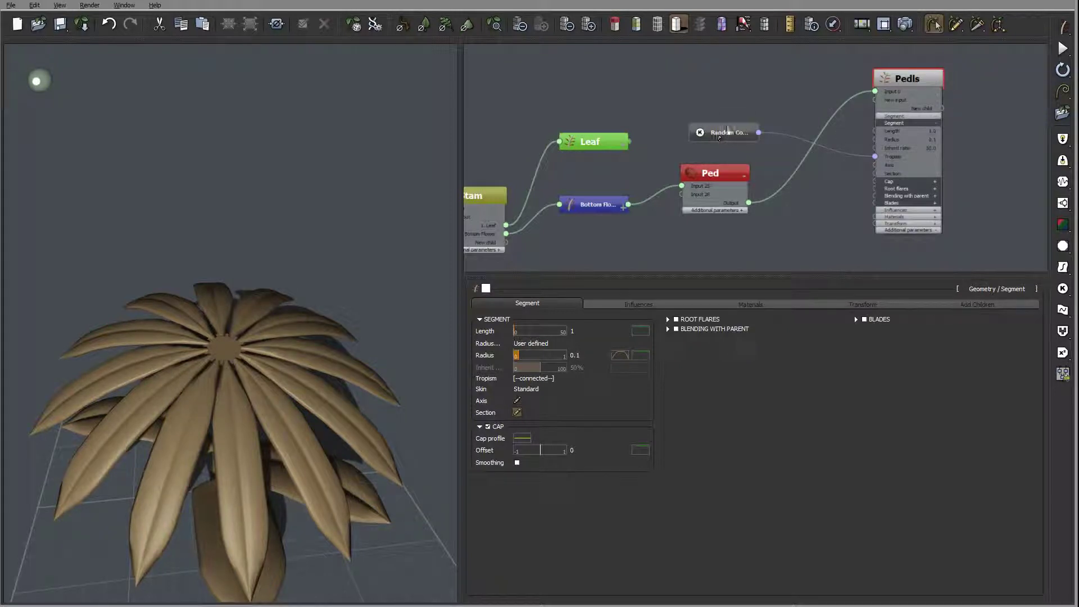
{"action": "left_click_drag", "start_coordinate": [725, 133], "coordinate": [785, 232]}
{"action": "right_click_drag", "start_coordinate": [290, 238], "coordinate": [374, 185]}
{"action": "left_click_drag", "start_coordinate": [376, 188], "coordinate": [325, 209]}
{"action": "left_click_drag", "start_coordinate": [306, 291], "coordinate": [378, 254]}
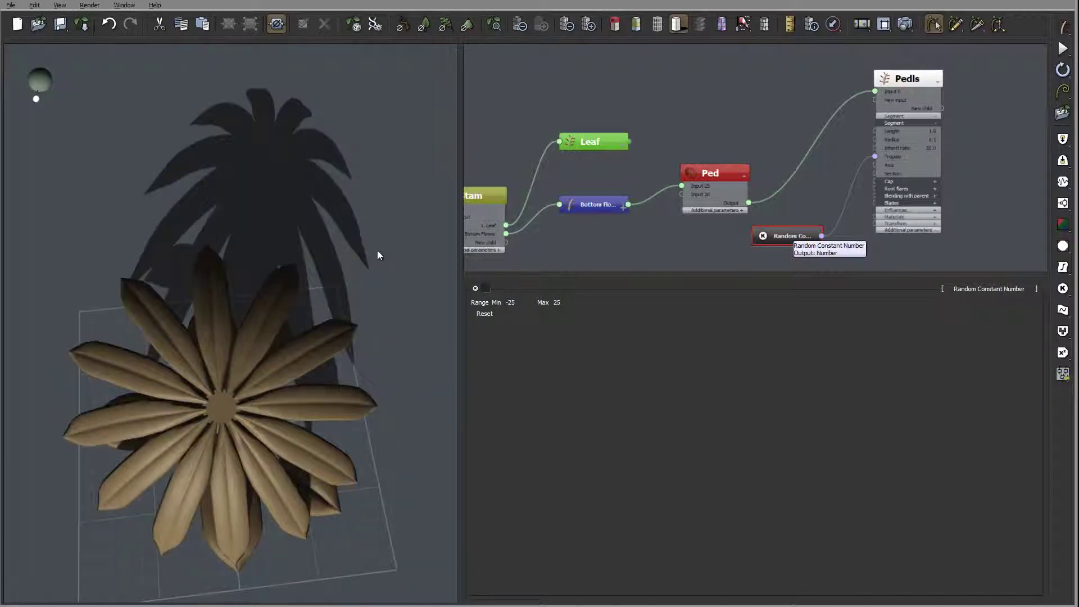
- Try a length of 0.3 for the Pedls segment, settling on 0.6
{"action": "left_click", "coordinate": [913, 82]}
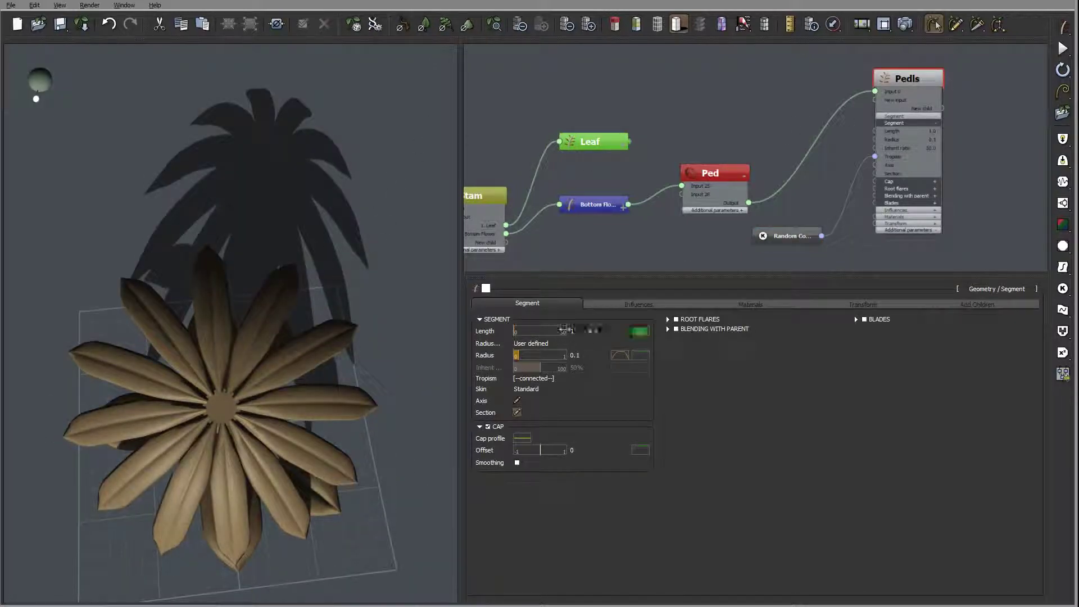
{"action": "left_click", "coordinate": [573, 330]}
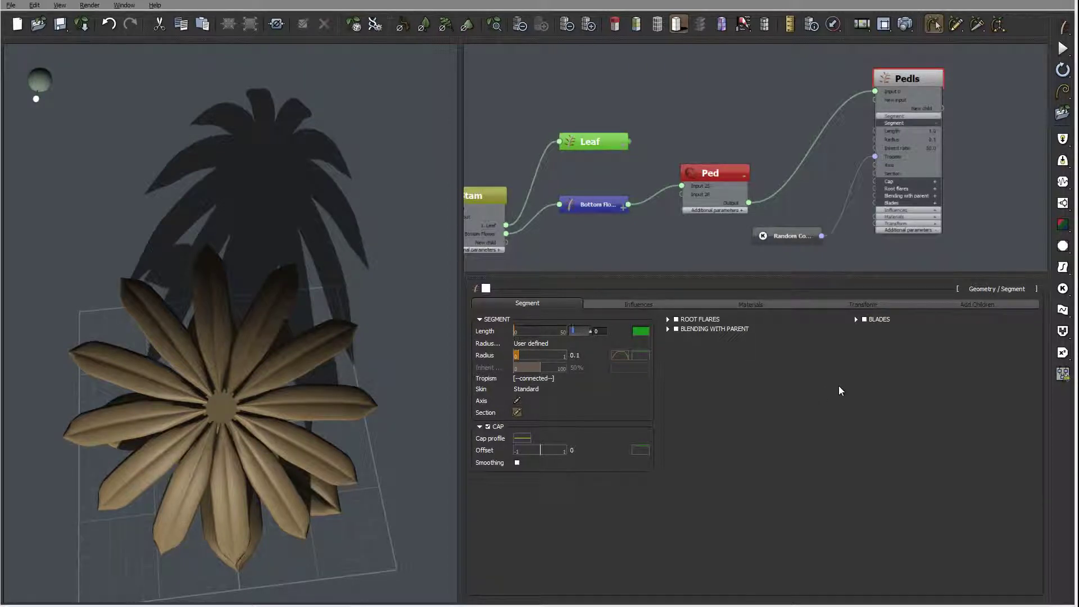
{"action": "type", "text": "0.3"}
{"action": "key", "text": "Return"}
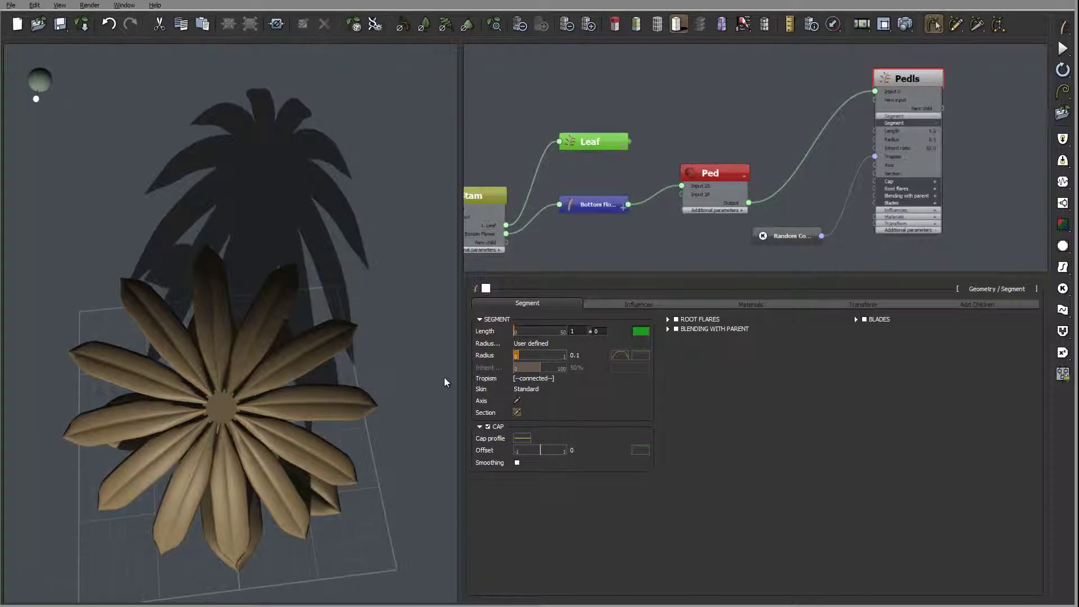
{"action": "left_click_drag", "start_coordinate": [318, 403], "coordinate": [294, 326]}
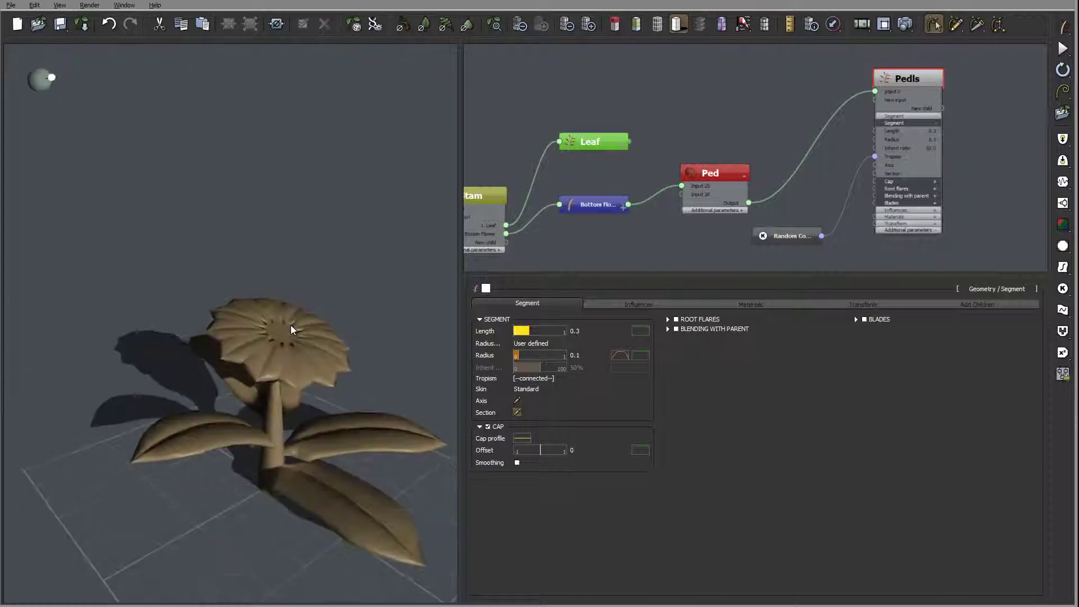
{"action": "left_click", "coordinate": [575, 331]}
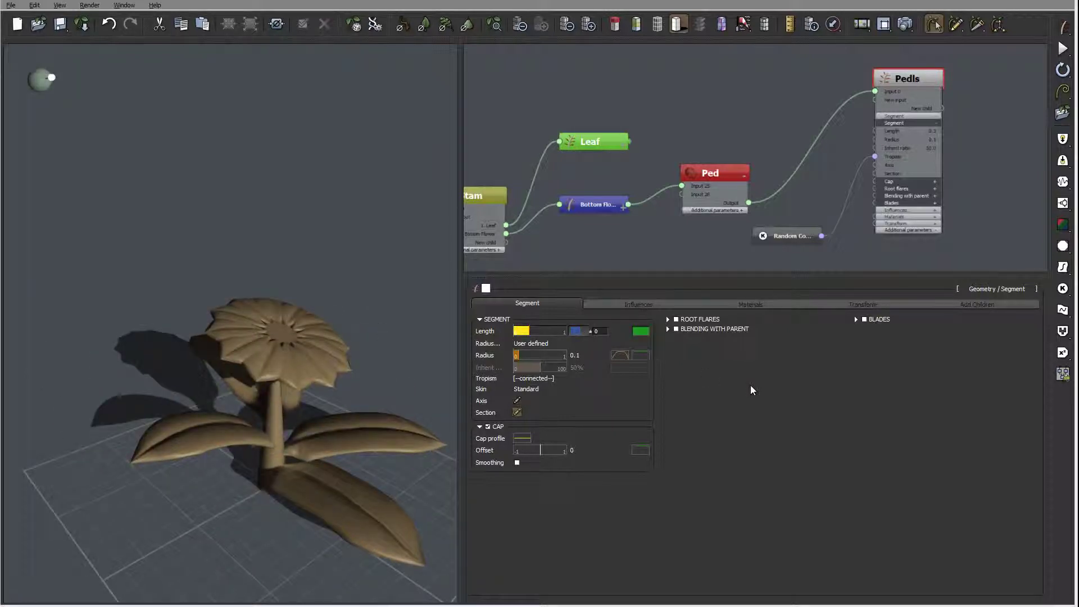
{"action": "type", "text": ".6"}
{"action": "key", "text": "Return"}
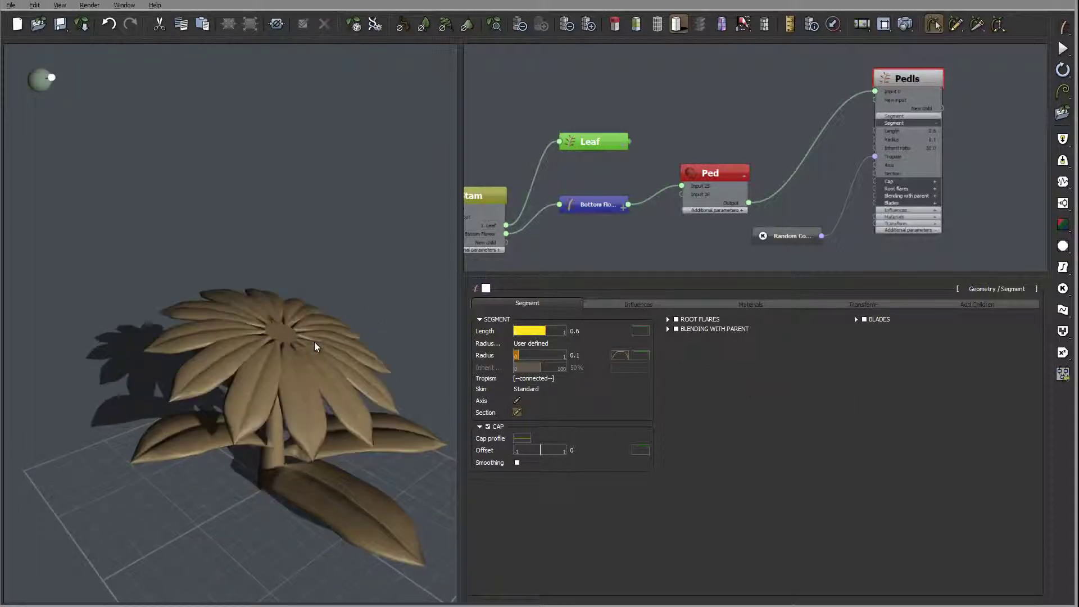
{"action": "left_click_drag", "start_coordinate": [373, 330], "coordinate": [339, 344]}
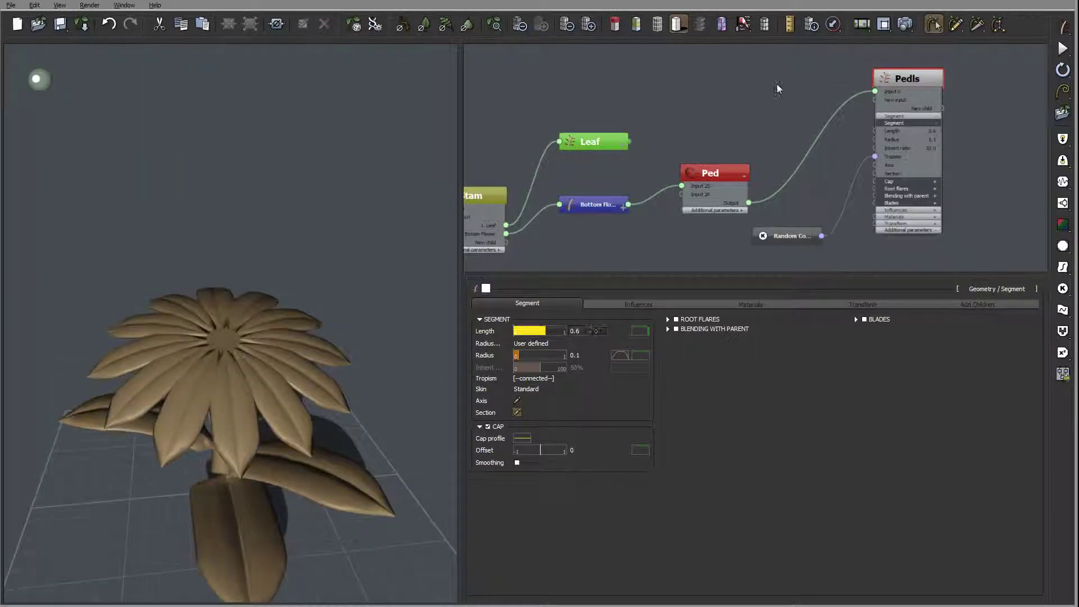
- Add a second Random Constant Number node with range 0.5 to 0.8 and connect it to the Length of Pedls
{"action": "middle_click_drag", "start_coordinate": [785, 93], "coordinate": [787, 106]}
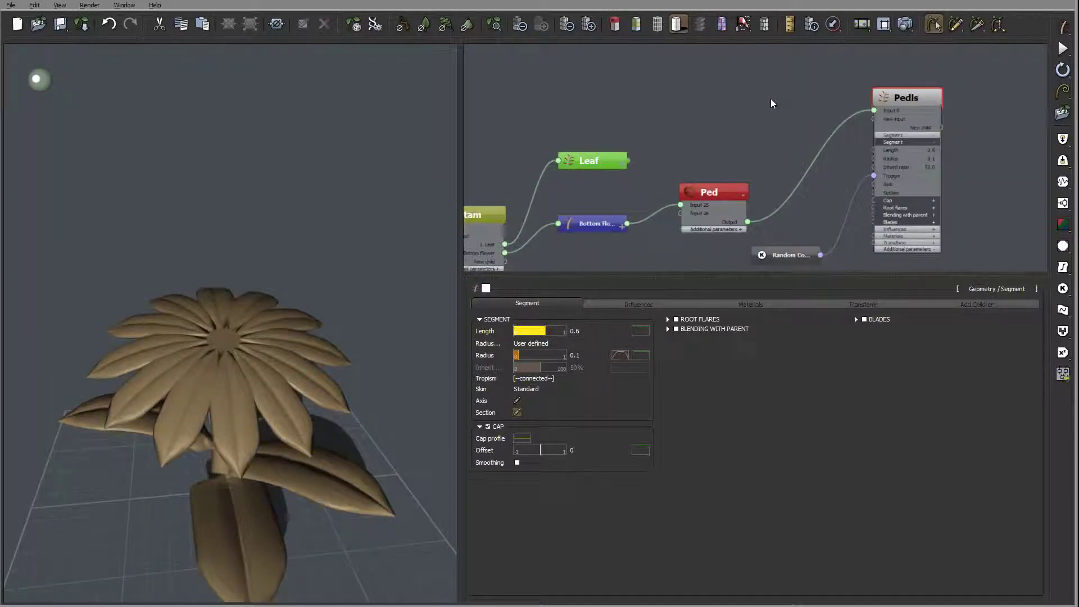
{"action": "right_click", "coordinate": [769, 101]}
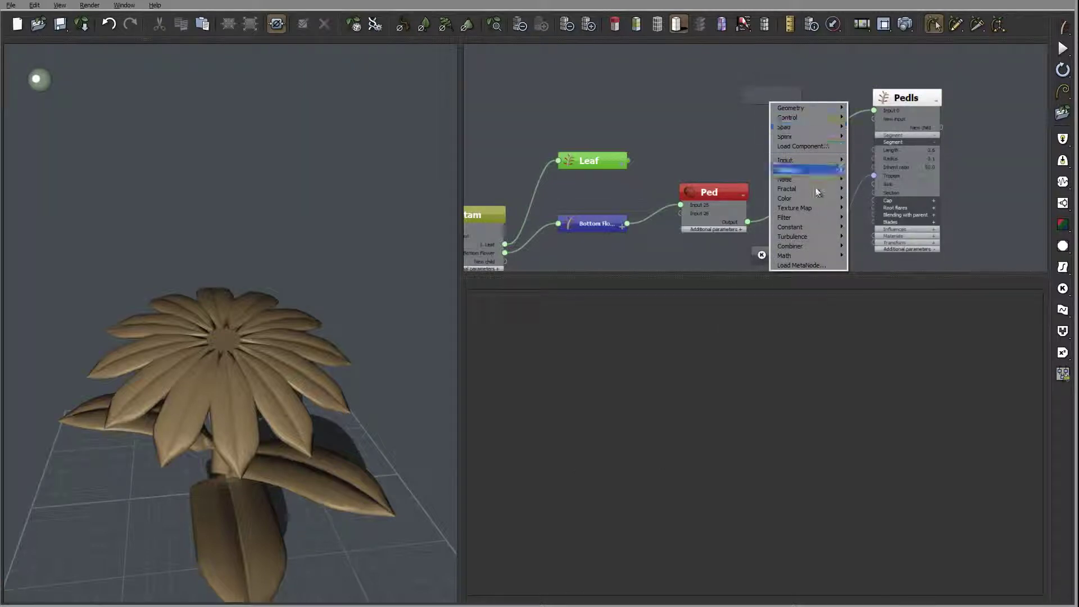
{"action": "mouse_move", "coordinate": [811, 247]}
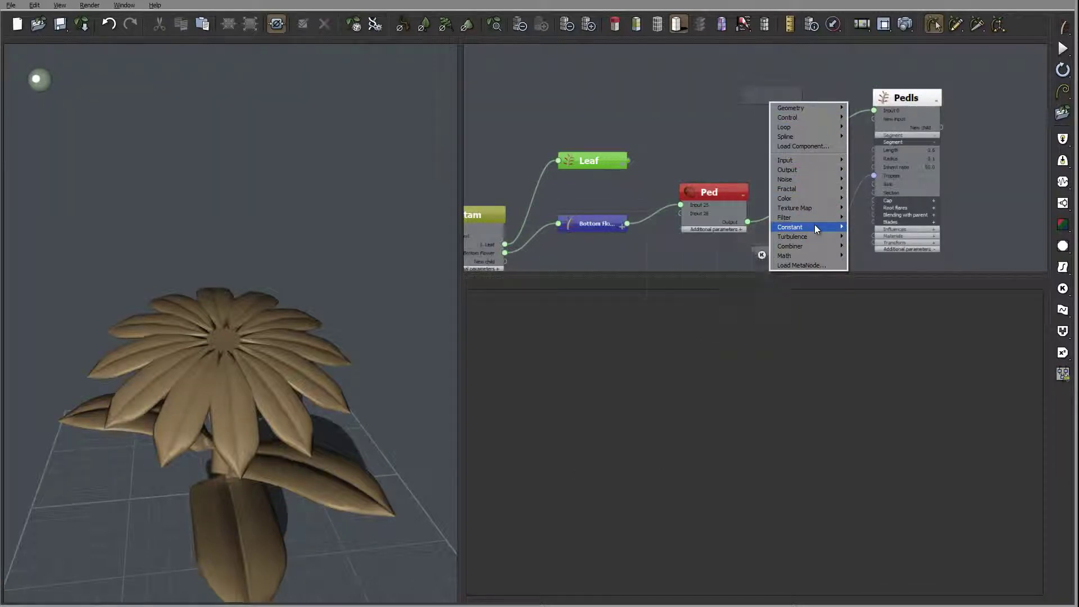
{"action": "mouse_move", "coordinate": [814, 227]}
{"action": "left_click", "coordinate": [686, 285]}
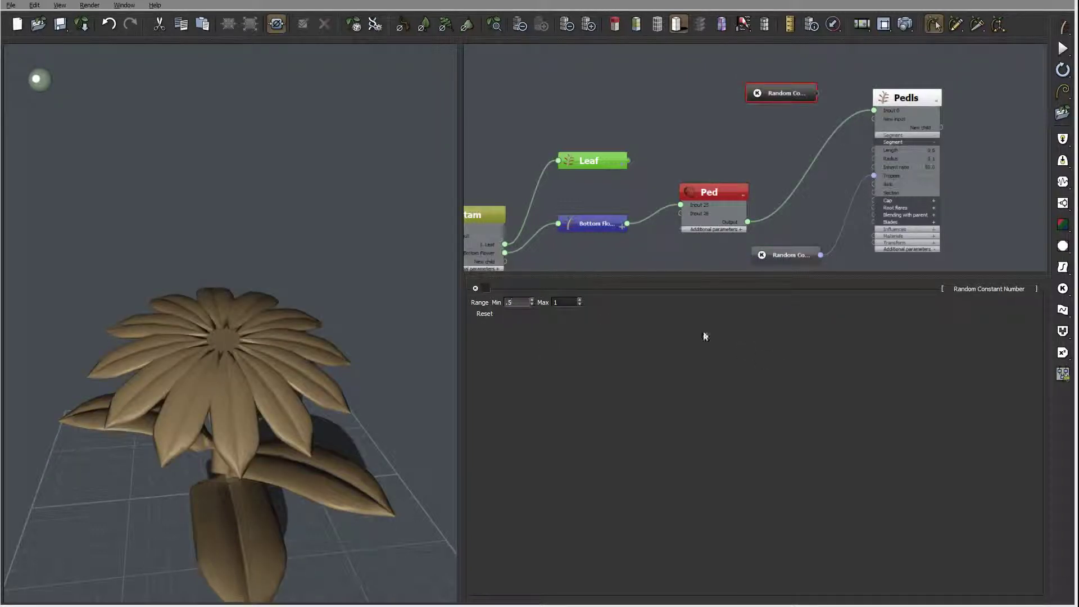
{"action": "key", "text": "Tab"}
{"action": "type", "text": ".8"}
{"action": "key", "text": "Return"}
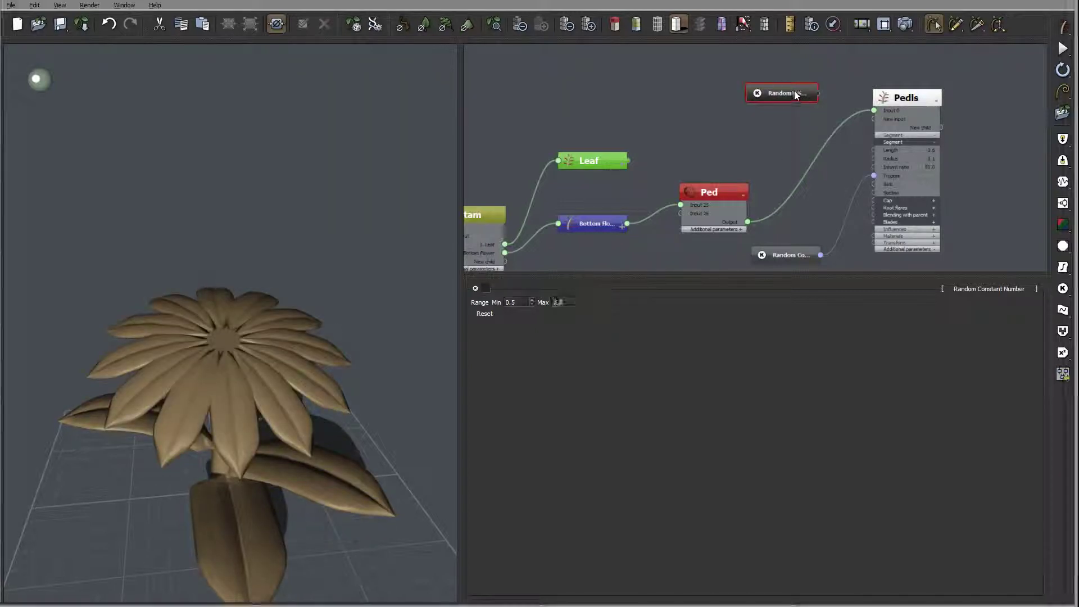
{"action": "left_click_drag", "start_coordinate": [818, 94], "coordinate": [884, 162]}
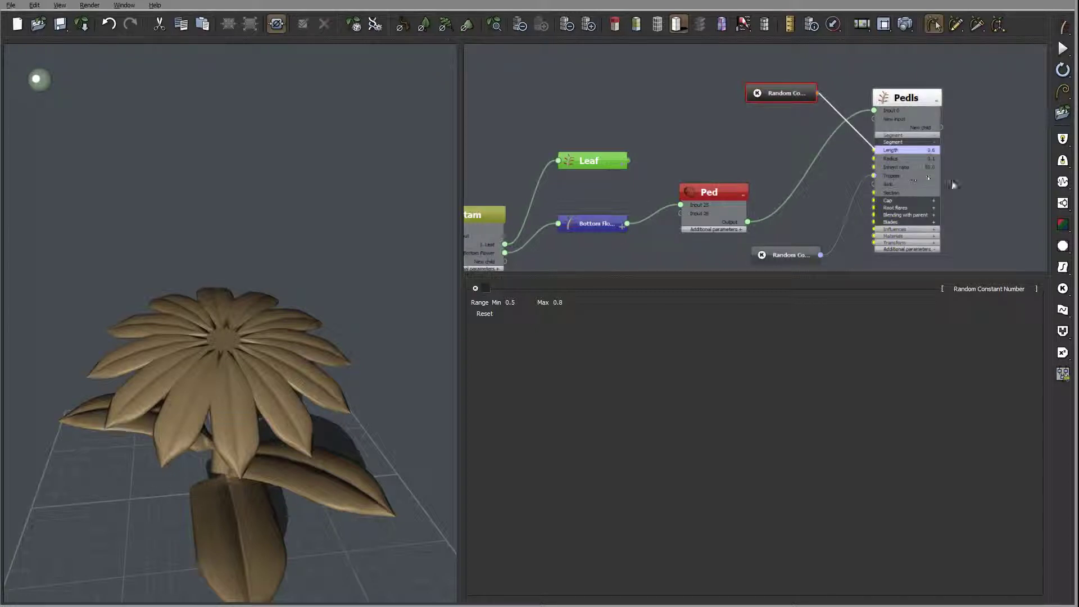
- Reset the petal length's random constant repeatedly to try different petal lengths and check the flower from several angles
{"action": "left_click", "coordinate": [482, 315]}
{"action": "left_click", "coordinate": [481, 316]}
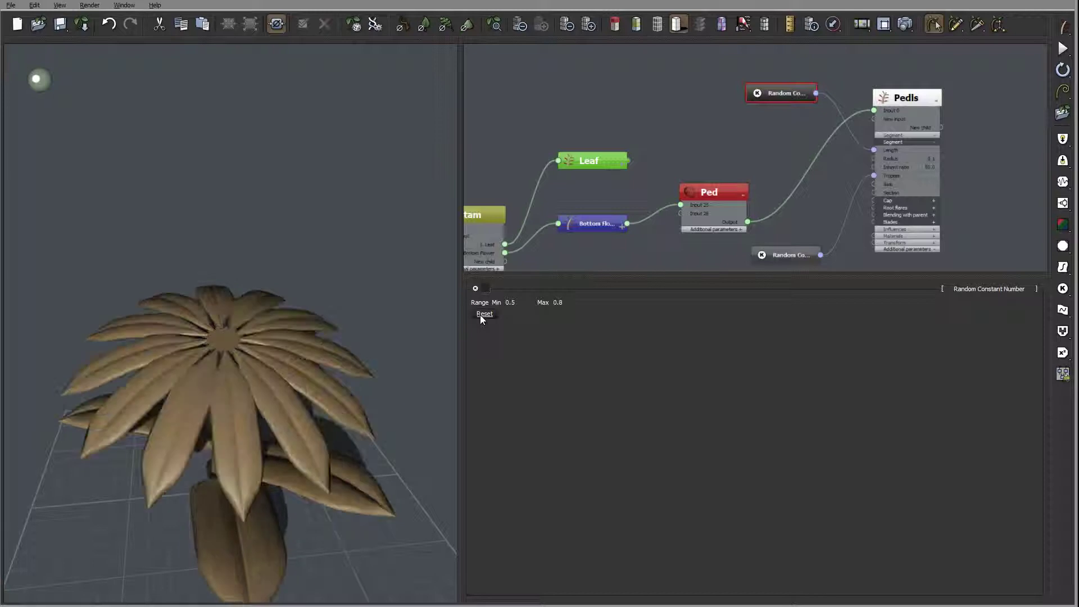
{"action": "left_click", "coordinate": [481, 316]}
{"action": "left_click", "coordinate": [481, 316]}
{"action": "left_click", "coordinate": [480, 316]}
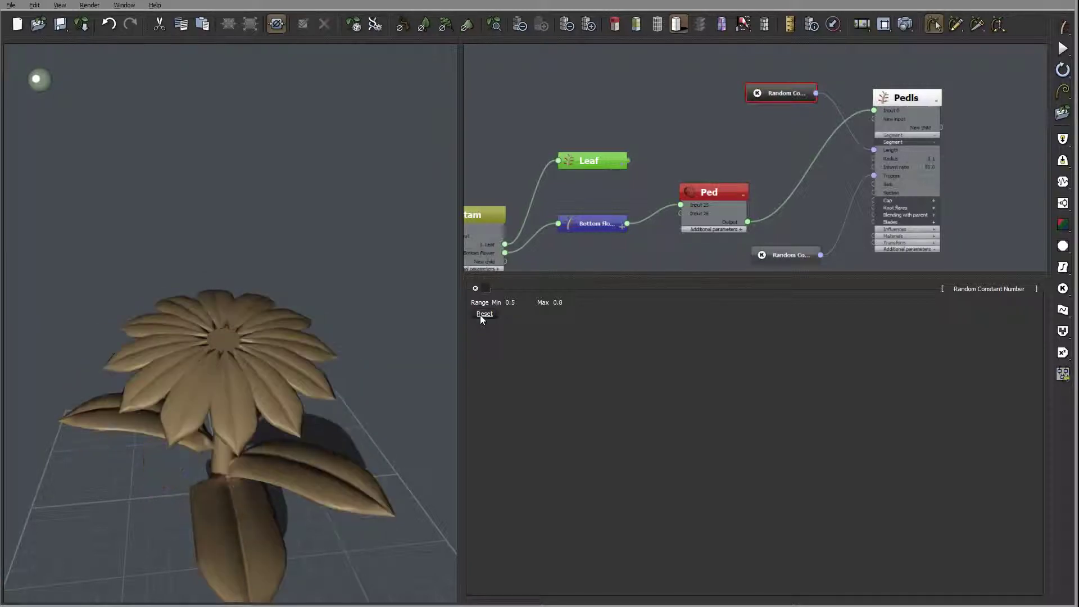
{"action": "left_click", "coordinate": [480, 315]}
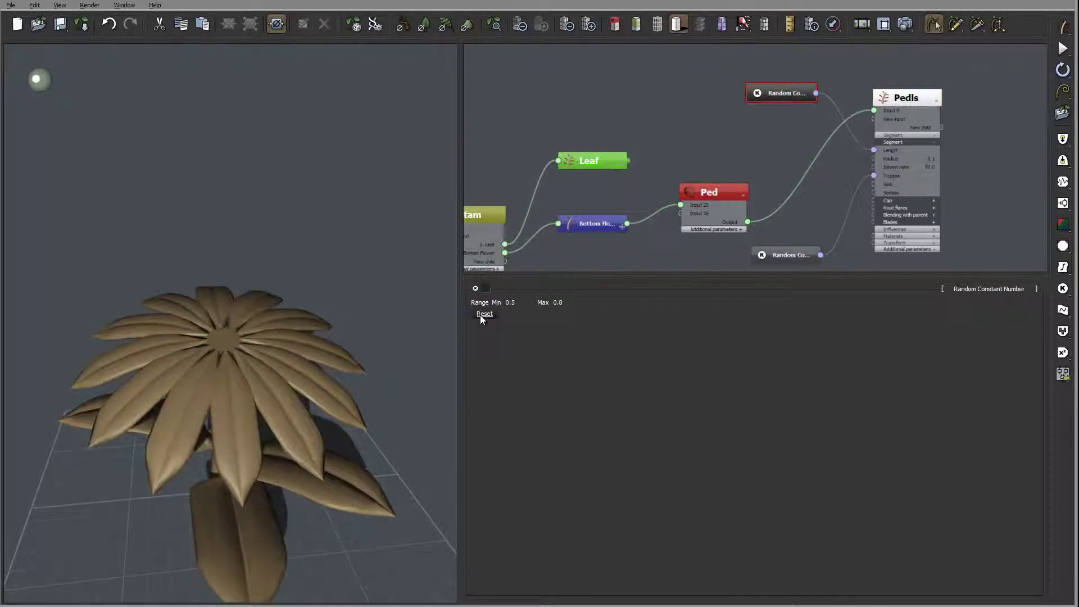
{"action": "left_click", "coordinate": [481, 315]}
{"action": "left_click", "coordinate": [480, 315]}
{"action": "left_click", "coordinate": [480, 315]}
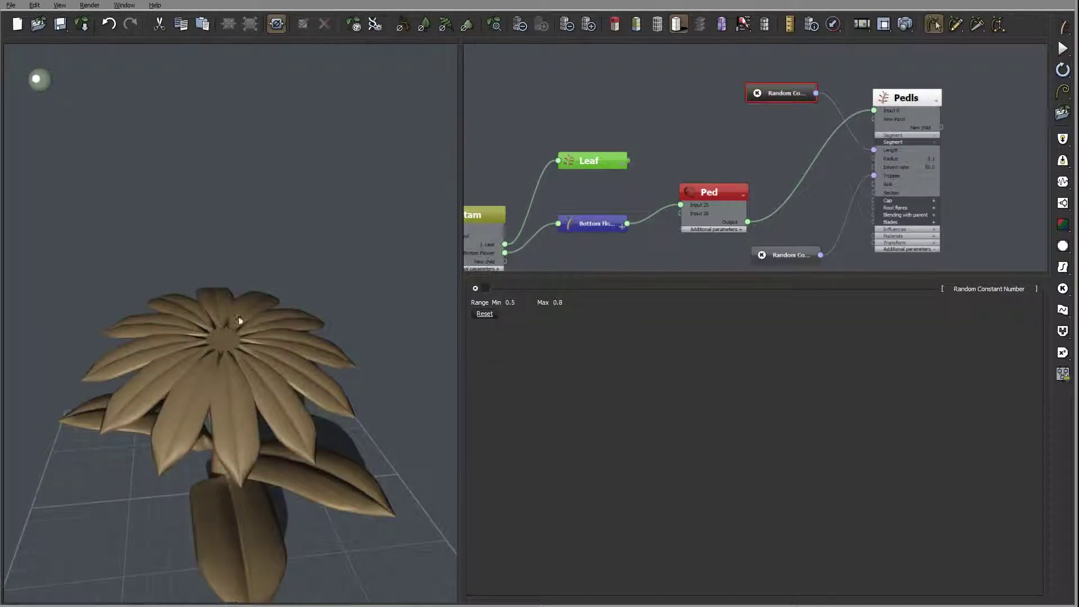
{"action": "left_click_drag", "start_coordinate": [241, 313], "coordinate": [263, 339]}
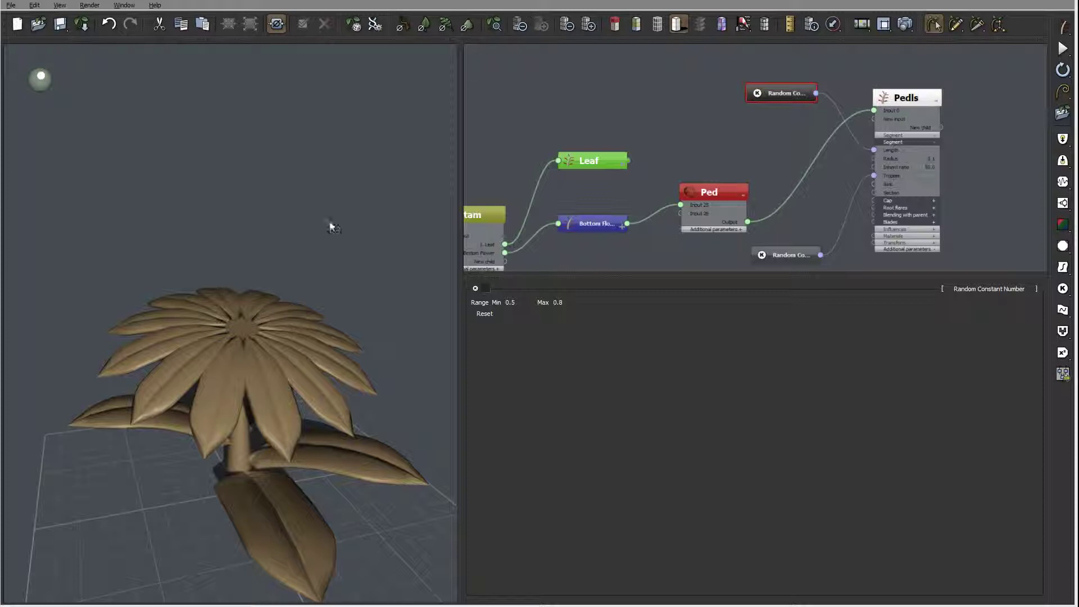
{"action": "mouse_move", "coordinate": [330, 224]}
{"action": "left_mouse_down"}
{"action": "mouse_move", "coordinate": [328, 236]}
{"action": "mouse_move", "coordinate": [337, 234]}
{"action": "left_mouse_up"}
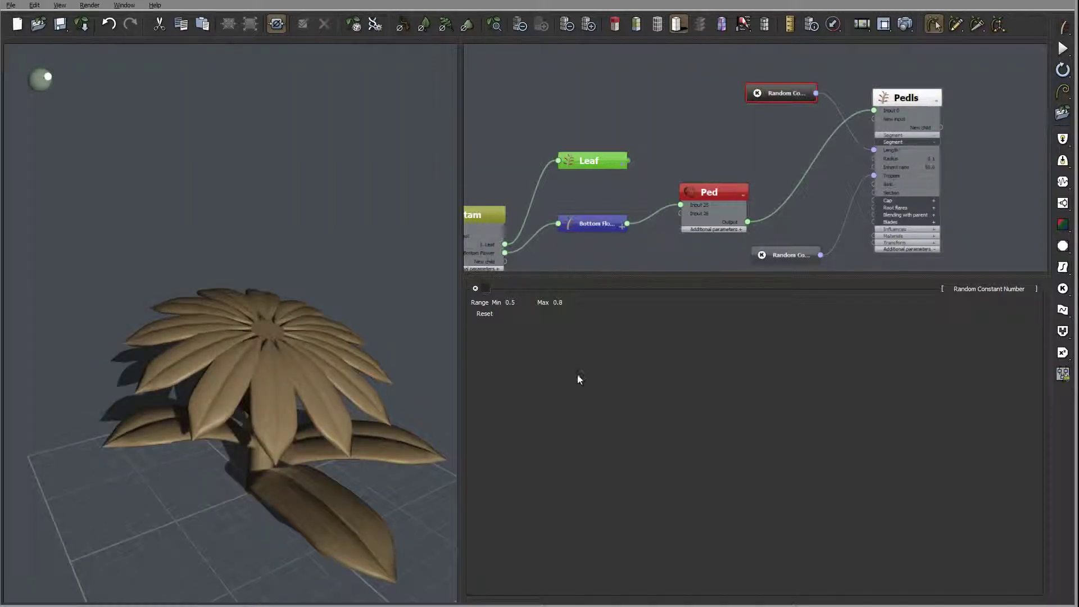
{"action": "left_click_drag", "start_coordinate": [186, 302], "coordinate": [252, 390]}
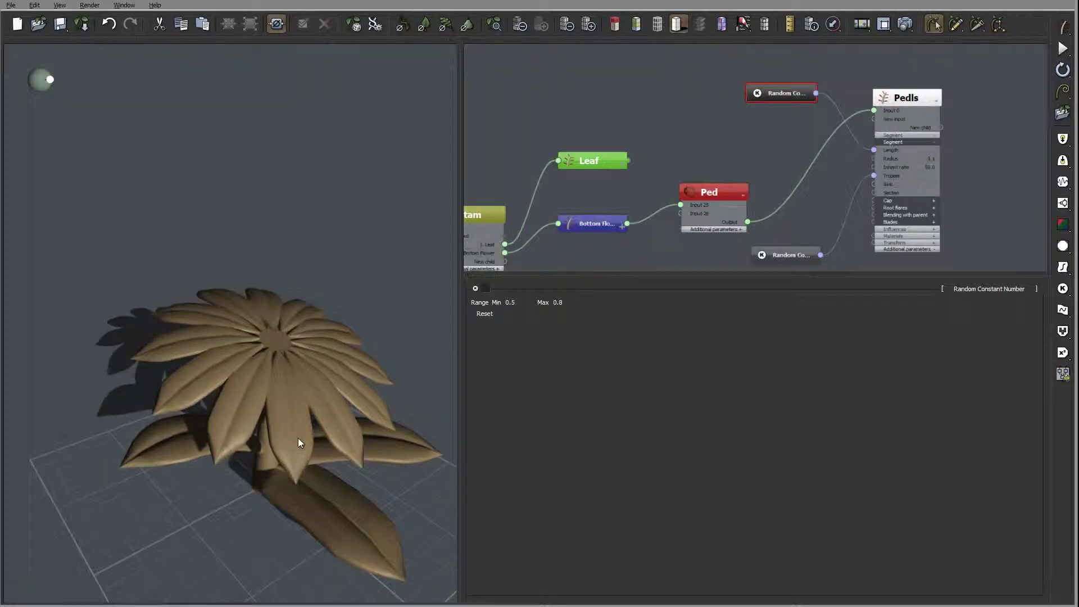
{"action": "left_click_drag", "start_coordinate": [363, 313], "coordinate": [293, 339]}
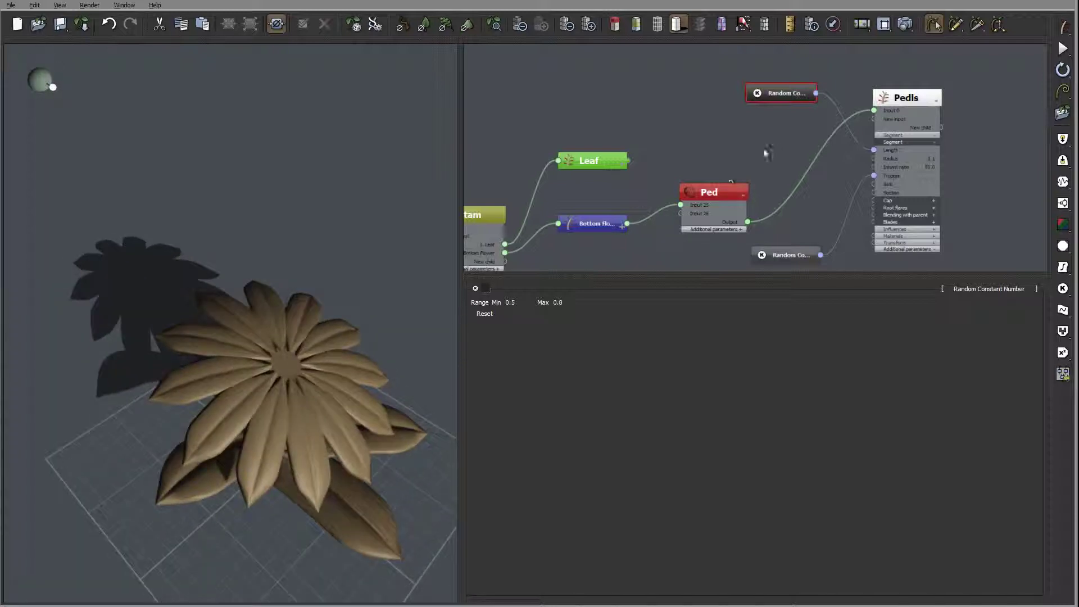
- Move the length's random constant directly above the tropism one and shift Pedls farther from Ped
{"action": "middle_click_drag", "start_coordinate": [759, 147], "coordinate": [787, 135]}
{"action": "left_click_drag", "start_coordinate": [822, 79], "coordinate": [830, 213]}
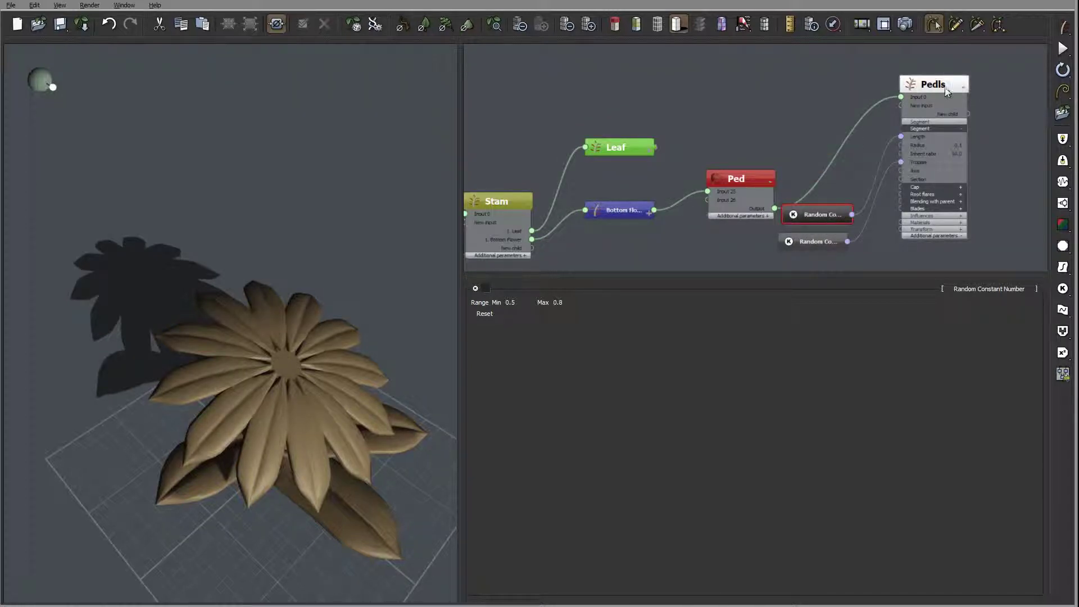
{"action": "left_click_drag", "start_coordinate": [947, 88], "coordinate": [975, 97]}
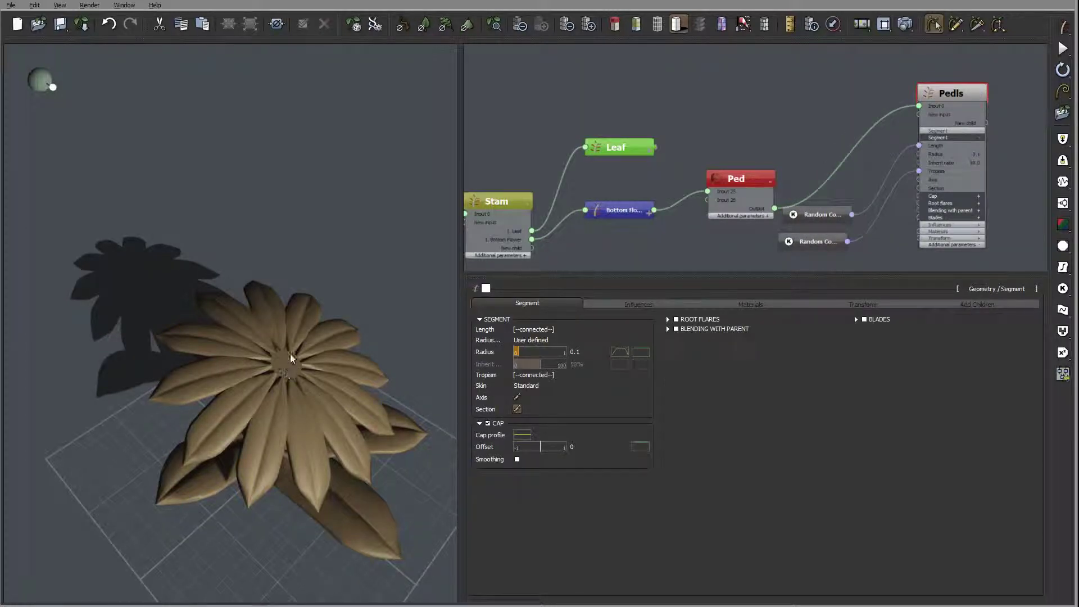
{"action": "left_click_drag", "start_coordinate": [281, 371], "coordinate": [319, 302]}
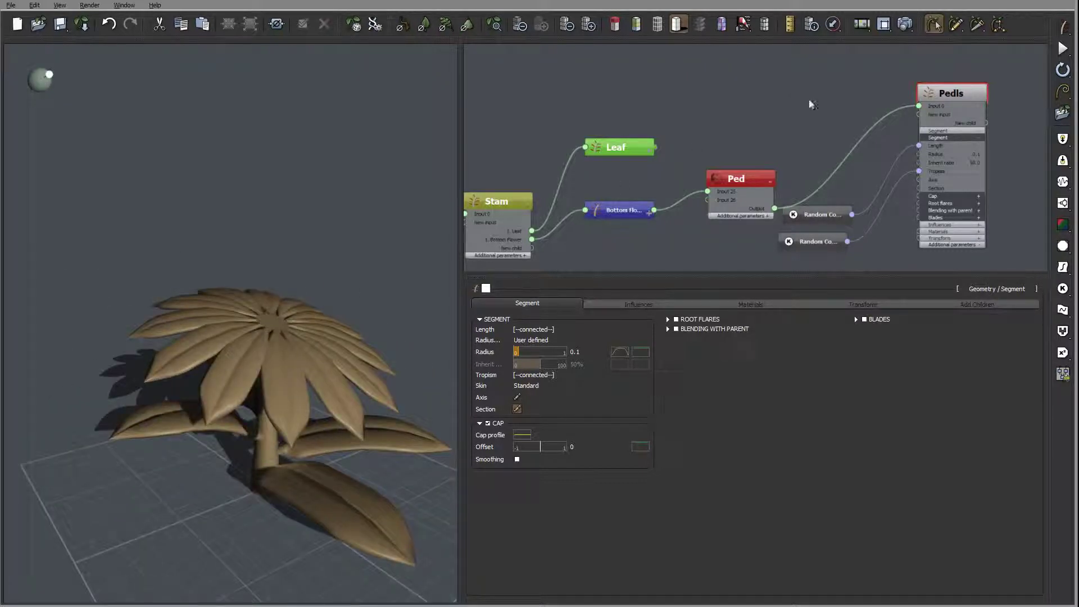
- Add a Segment geometry node in the empty graph area above Ped
{"action": "middle_click_drag", "start_coordinate": [810, 103], "coordinate": [806, 130]}
{"action": "right_click", "coordinate": [770, 110]}
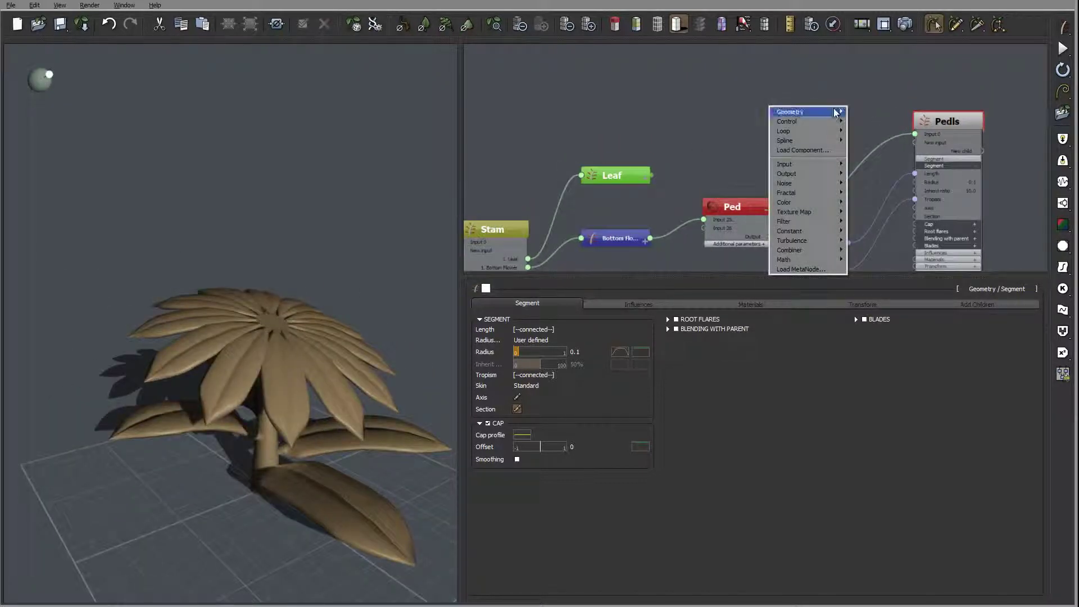
{"action": "mouse_move", "coordinate": [801, 112]}
{"action": "left_click", "coordinate": [749, 115]}
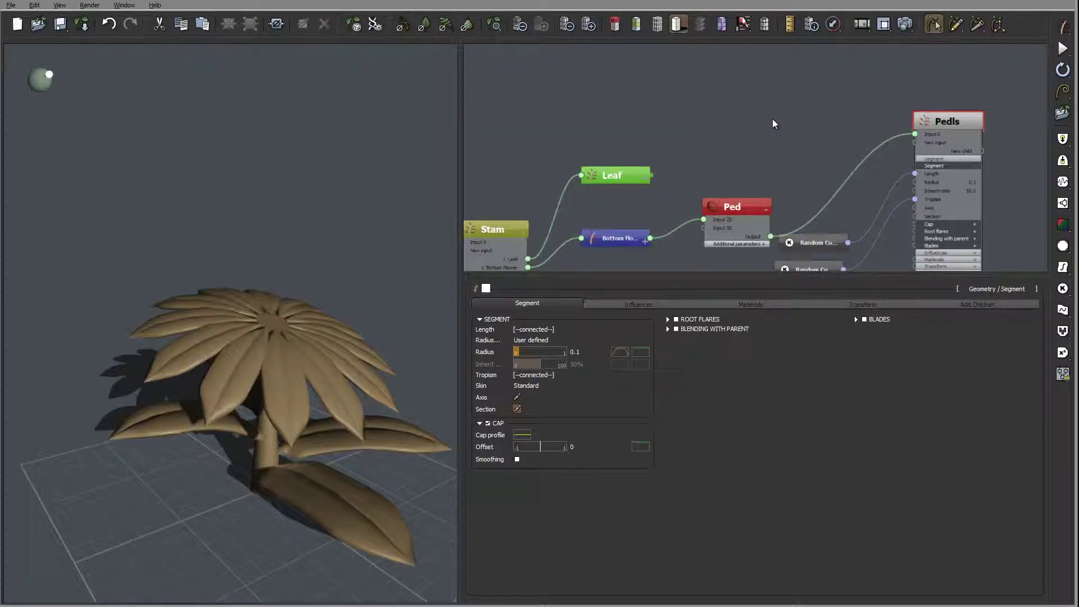
{"action": "left_click", "coordinate": [772, 118]}
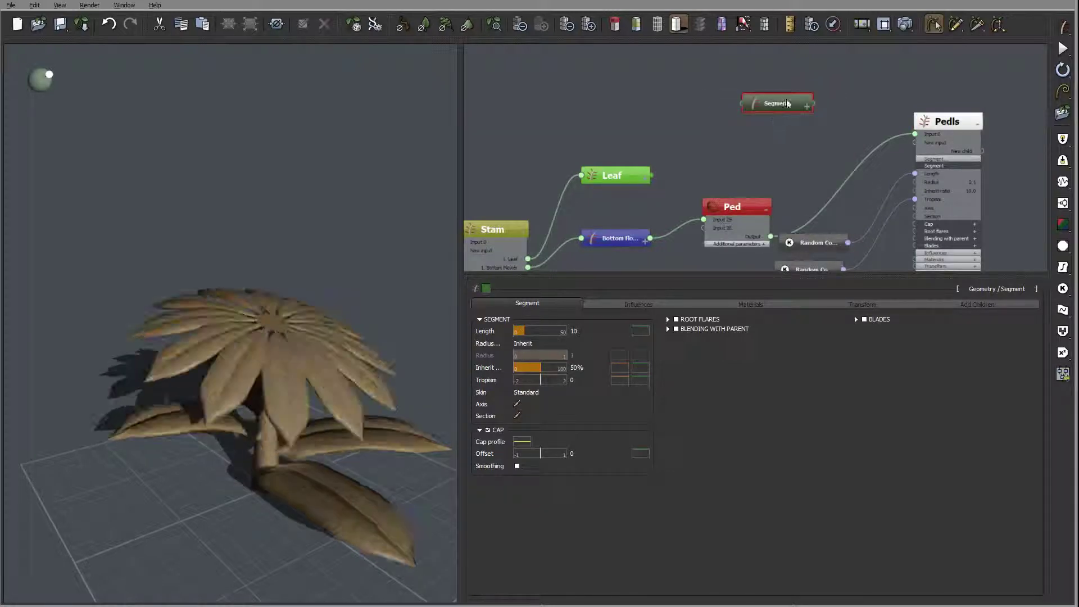
- Set the new Segment's radius mode to User defined, its radius to 0.05 and its length to 0.02
{"action": "left_click", "coordinate": [539, 342]}
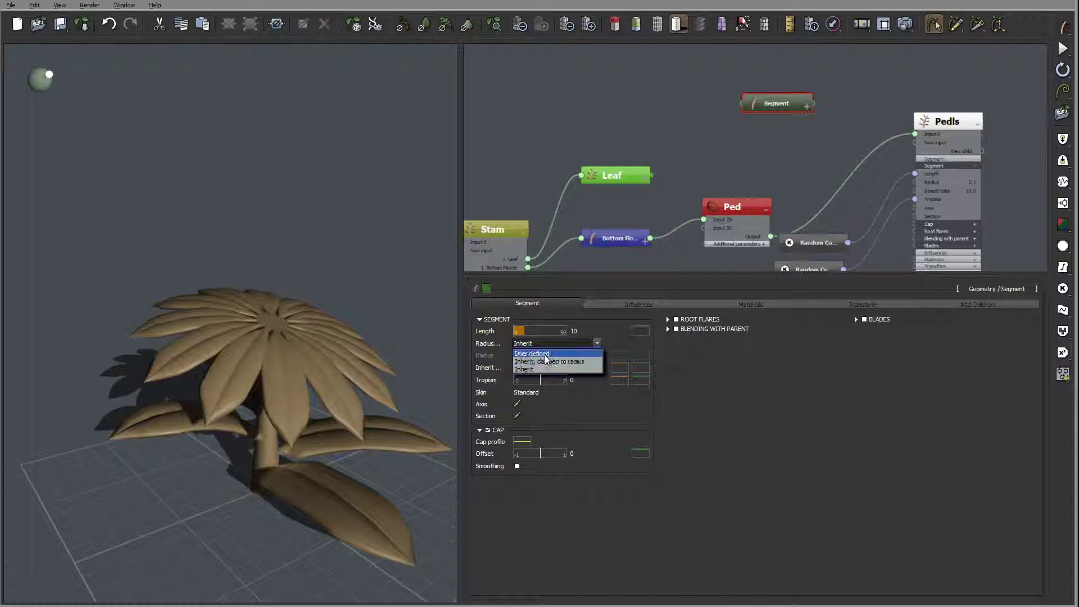
{"action": "left_click", "coordinate": [543, 354]}
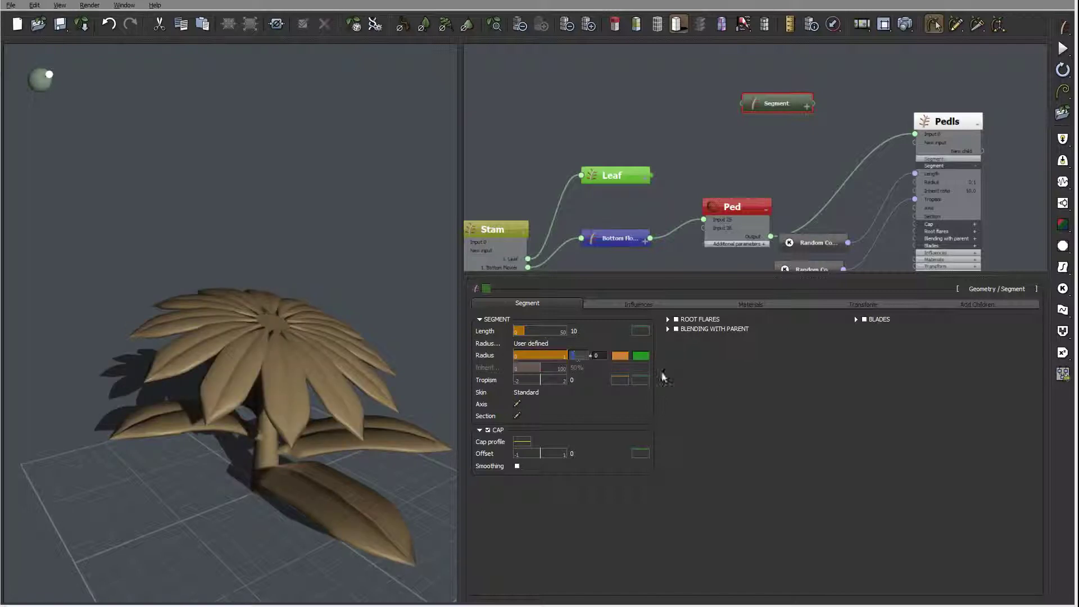
{"action": "type", "text": "05"}
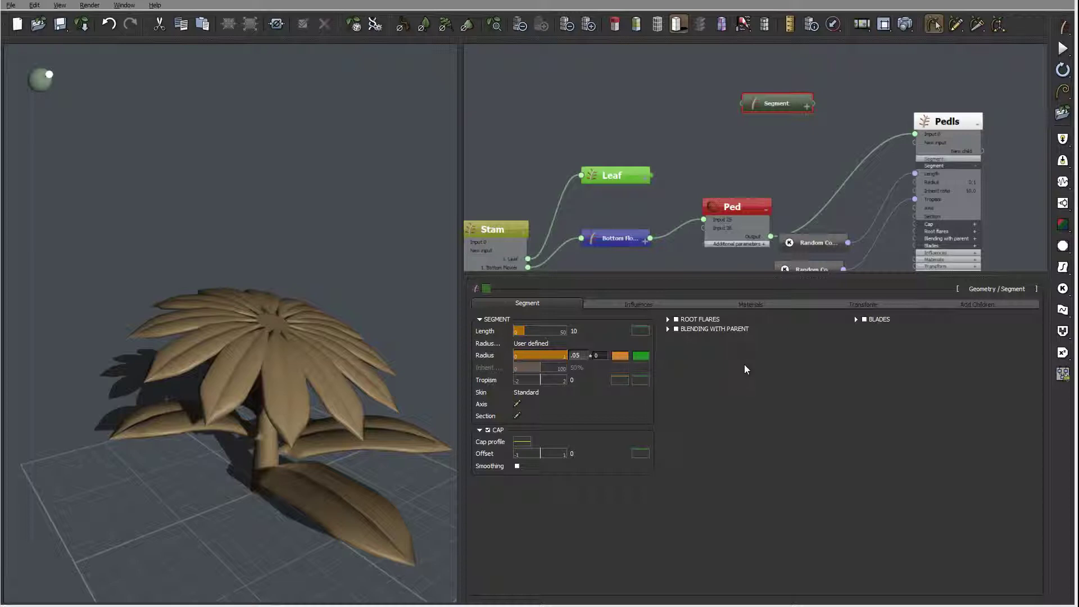
{"action": "key", "text": "Return"}
{"action": "left_click", "coordinate": [575, 331]}
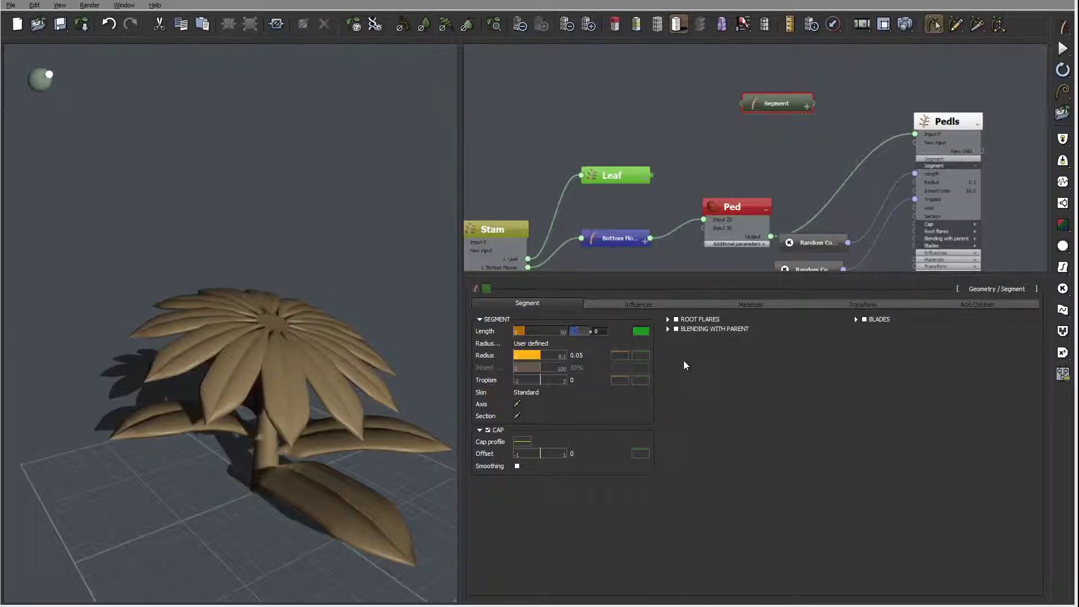
{"action": "type", "text": ".02"}
{"action": "key", "text": "Return"}
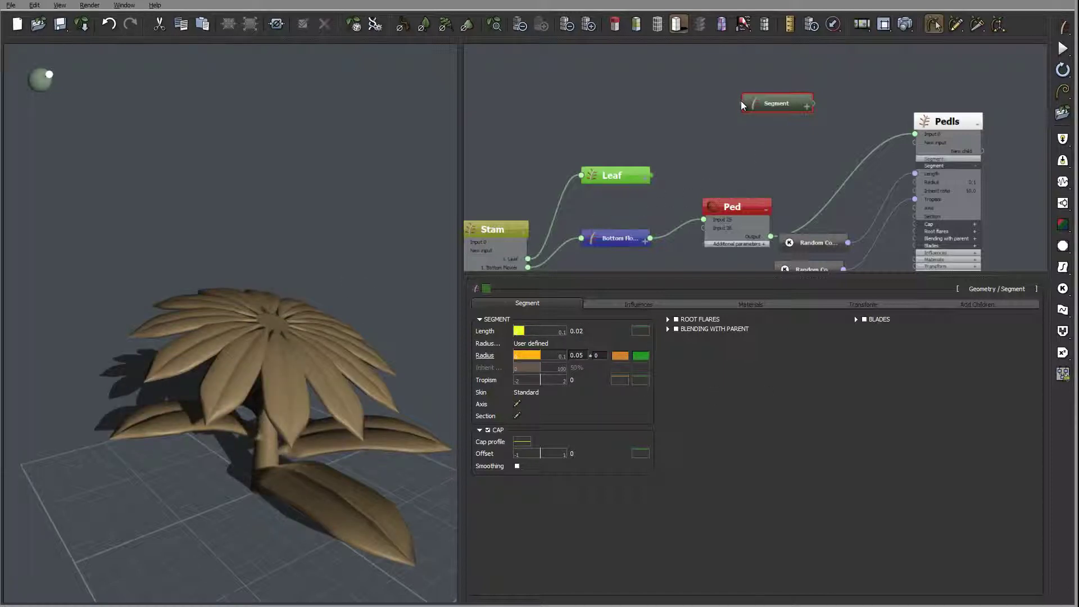
- Connect the new Segment's input to the output of the Bottom Flower node and inspect the flower centre
{"action": "left_click_drag", "start_coordinate": [741, 101], "coordinate": [660, 235]}
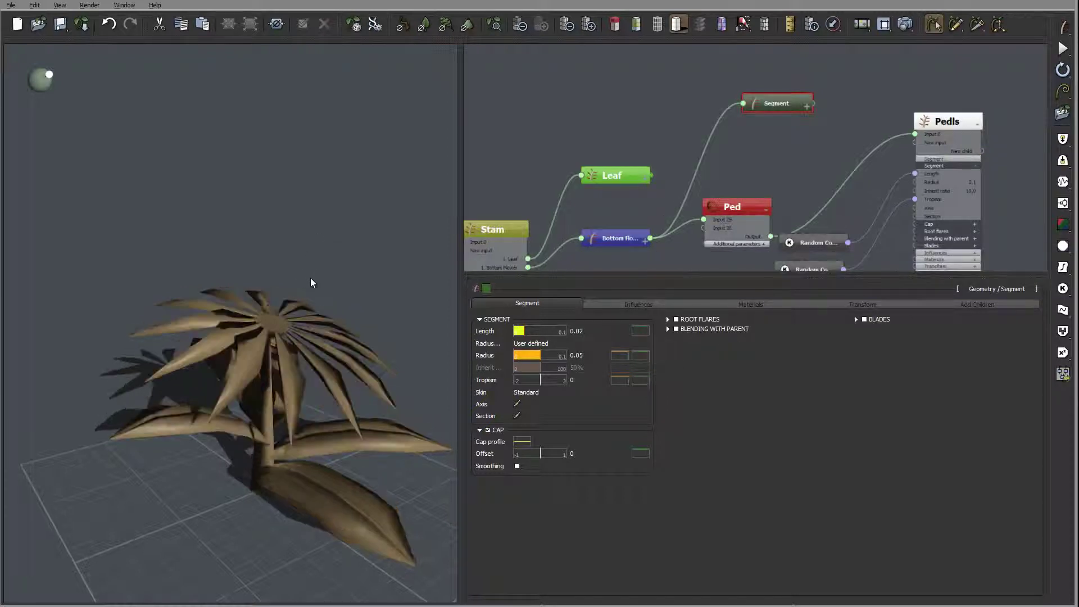
{"action": "left_click_drag", "start_coordinate": [288, 308], "coordinate": [332, 277]}
{"action": "left_click_drag", "start_coordinate": [304, 343], "coordinate": [409, 282]}
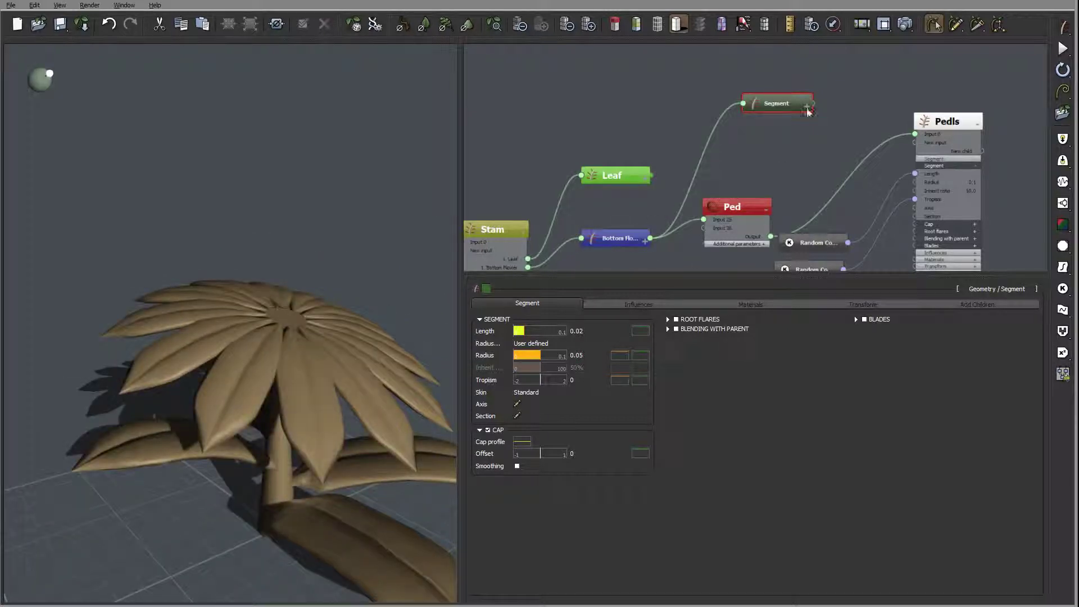
- Rename the new Segment node as Top
{"action": "double_click", "coordinate": [781, 103]}
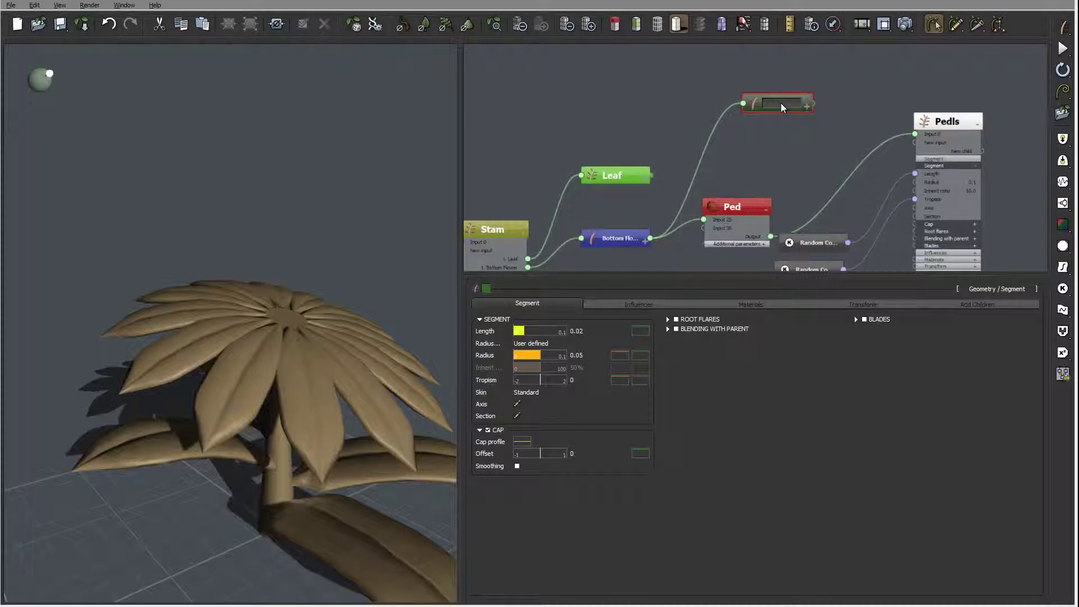
{"action": "type", "text": "Top"}
{"action": "key", "text": "Return"}
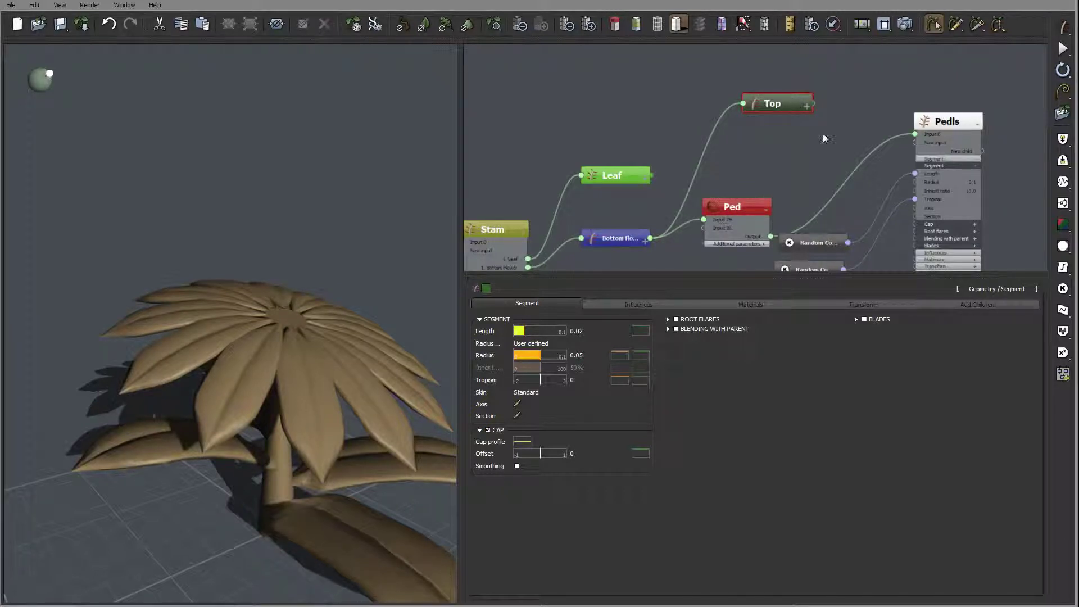
- Rename the Bottom Flower node's Segment child as Top
{"action": "left_click", "coordinate": [622, 237]}
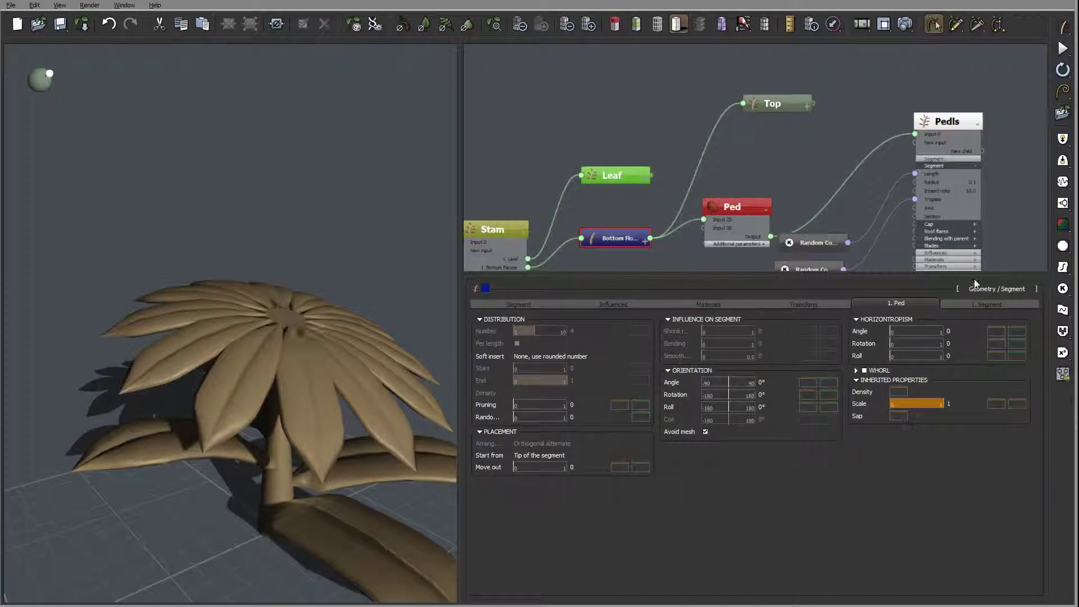
{"action": "left_click", "coordinate": [986, 304]}
{"action": "right_click", "coordinate": [988, 304]}
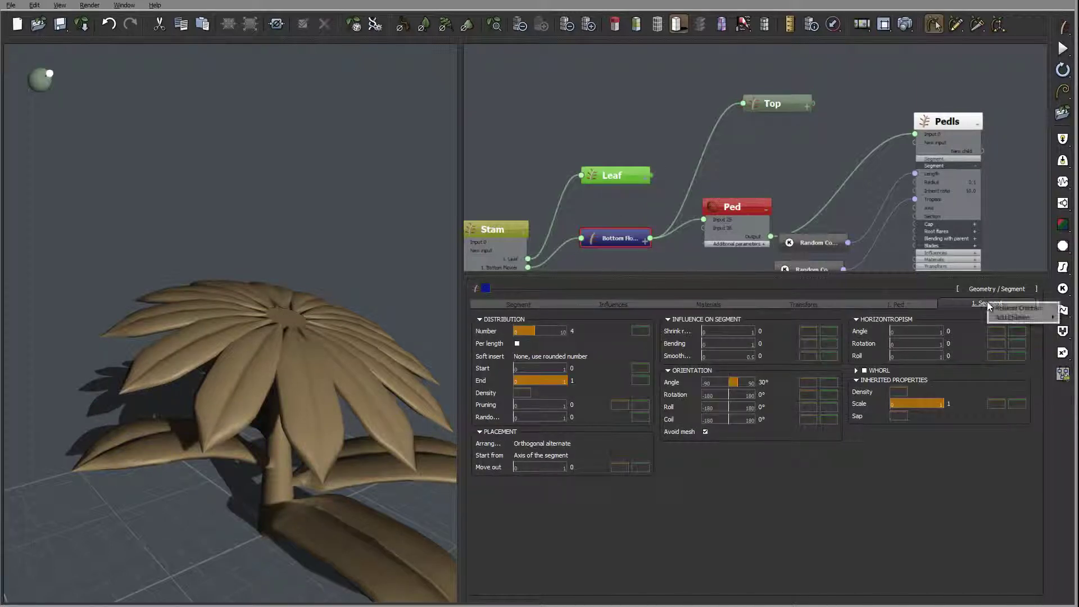
{"action": "left_click", "coordinate": [1020, 308]}
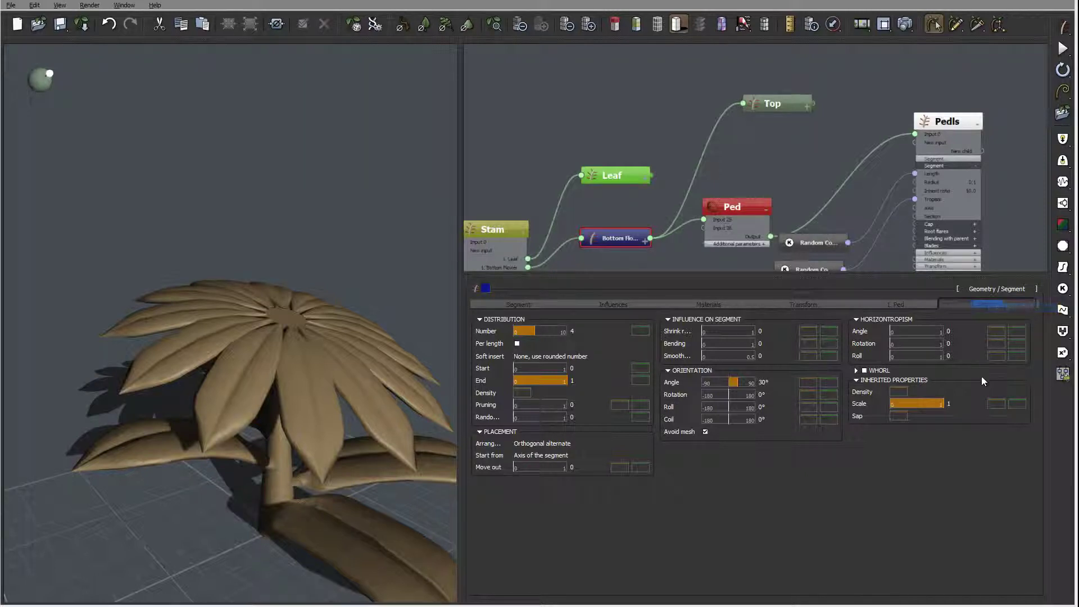
{"action": "type", "text": "Top"}
{"action": "key", "text": "Return"}
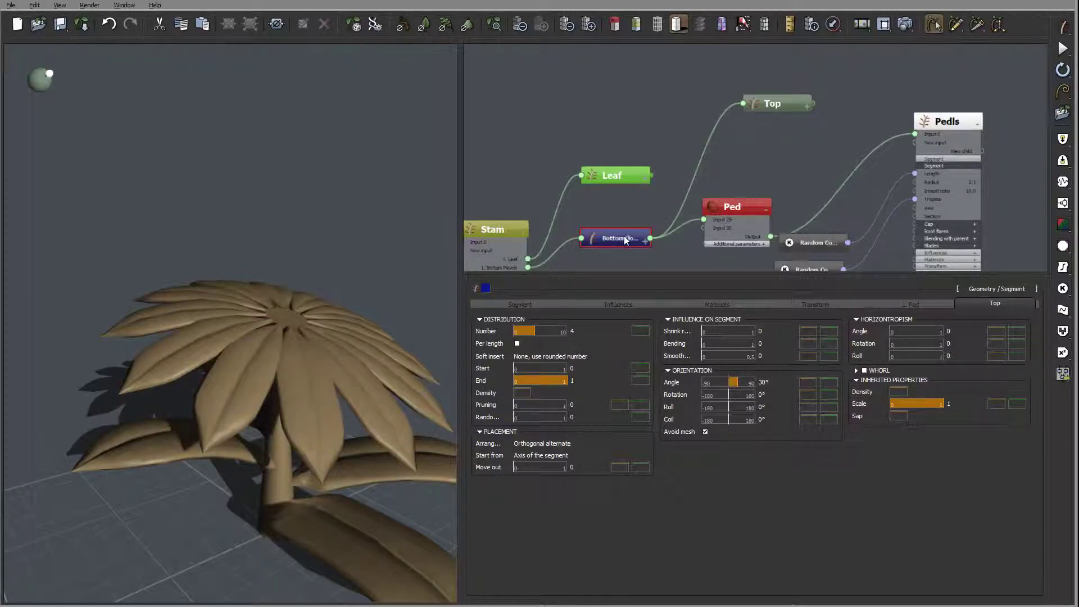
- Make Bottom Flower's Top child start from the tip of the segment with a 0° orientation angle, and check the flower centre
{"action": "left_click", "coordinate": [646, 241]}
{"action": "middle_click_drag", "start_coordinate": [676, 194], "coordinate": [690, 101]}
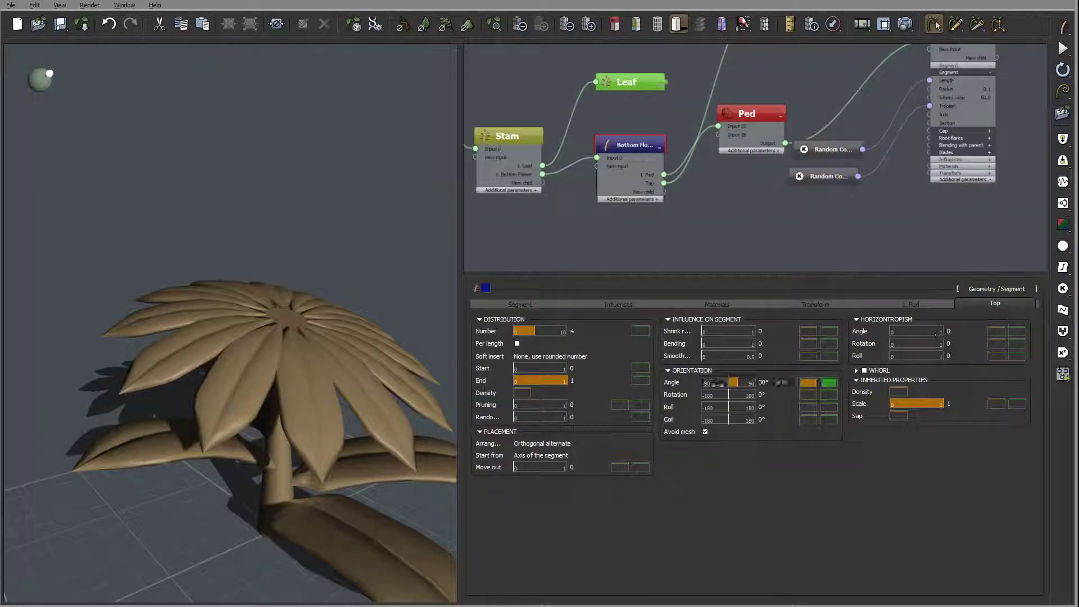
{"action": "left_click", "coordinate": [544, 455]}
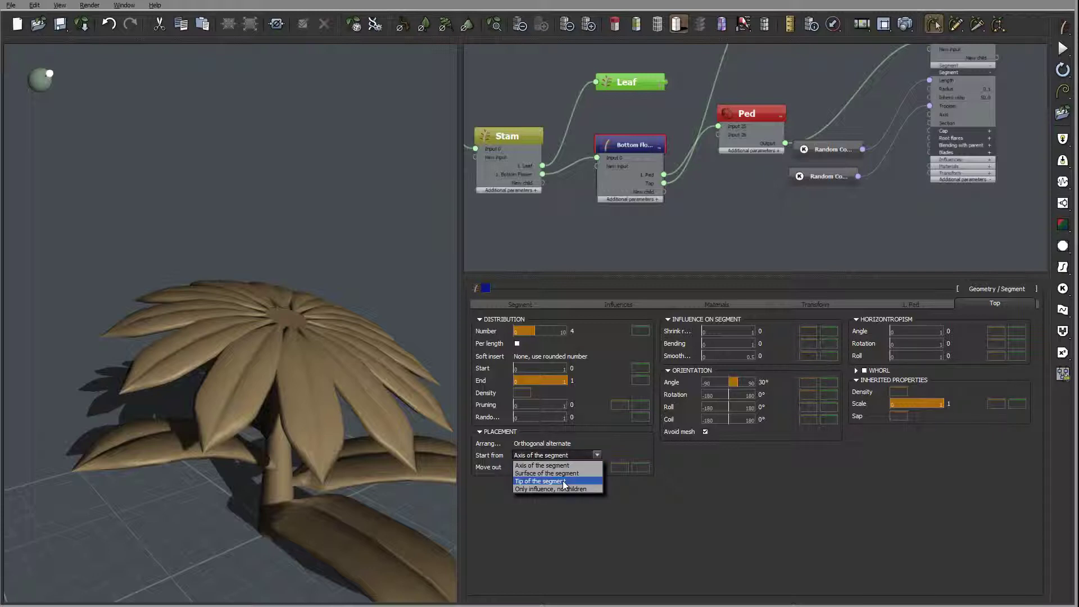
{"action": "left_click", "coordinate": [564, 481]}
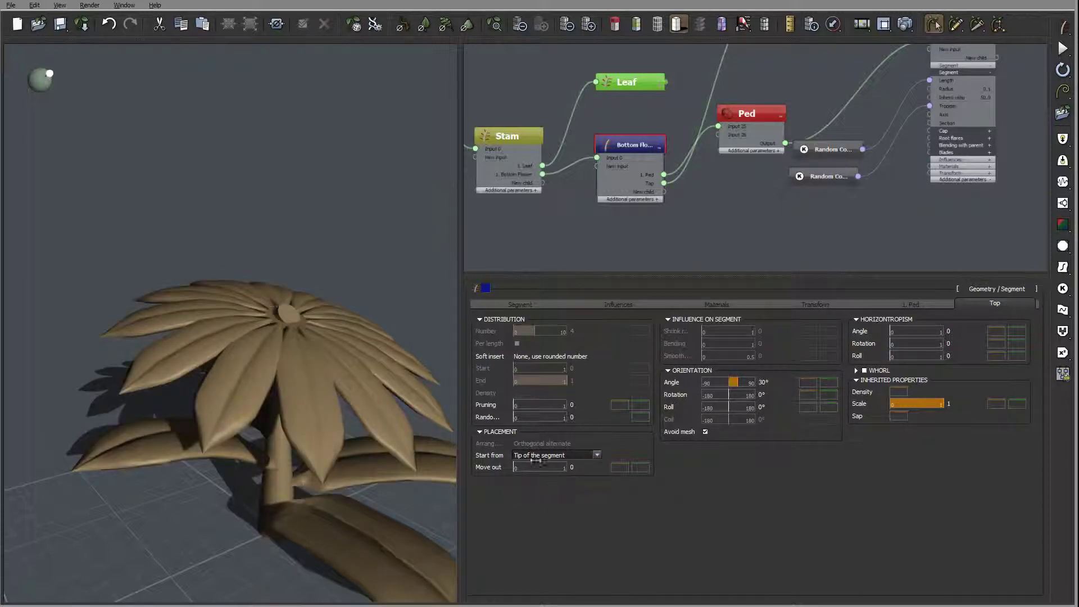
{"action": "left_click", "coordinate": [765, 381]}
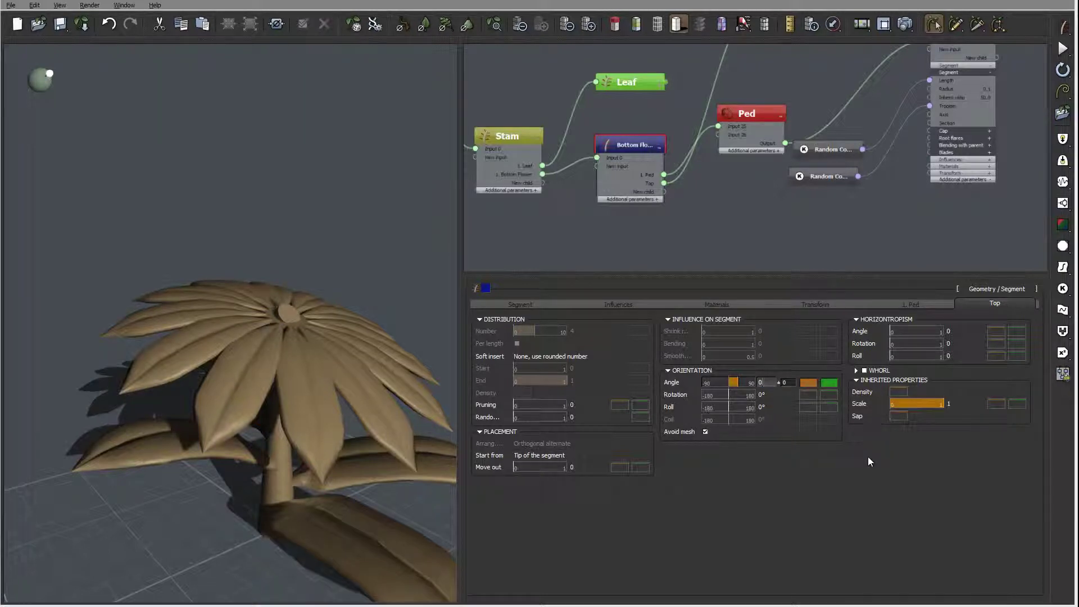
{"action": "left_click_drag", "start_coordinate": [366, 265], "coordinate": [284, 352]}
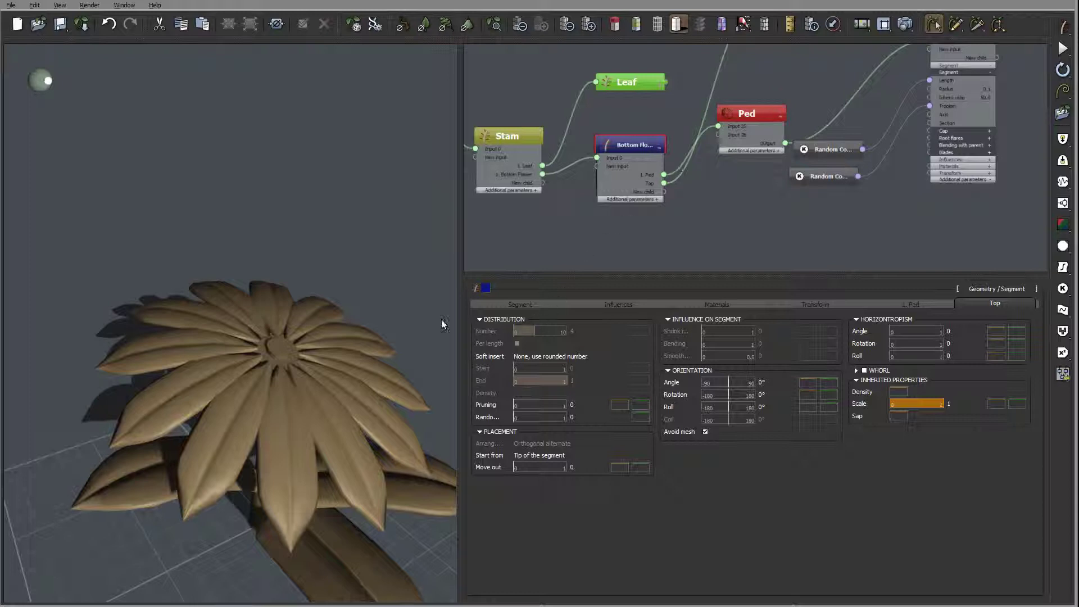
{"action": "left_click_drag", "start_coordinate": [441, 319], "coordinate": [367, 292]}
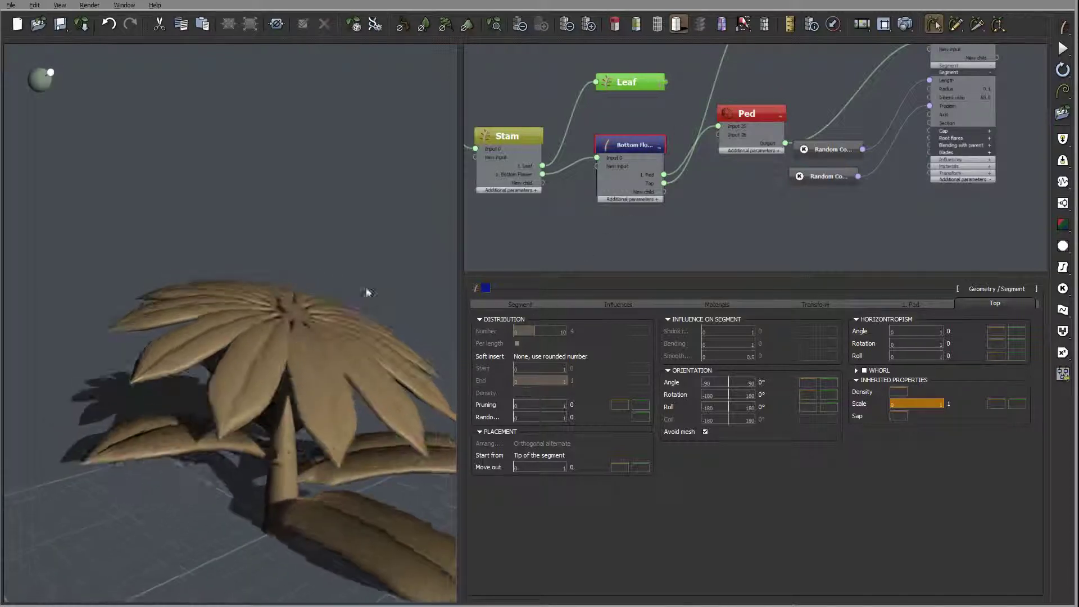
- Change the Top node's colour to yellow, about red 255, green 230, blue 26
{"action": "middle_click_drag", "start_coordinate": [770, 112], "coordinate": [753, 213]}
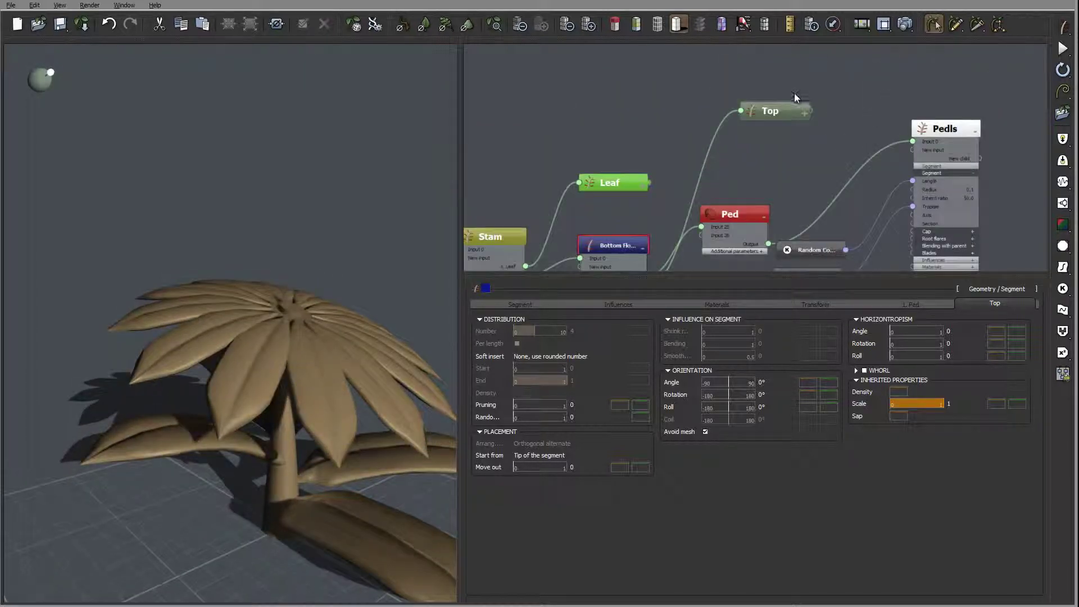
{"action": "left_click", "coordinate": [784, 112]}
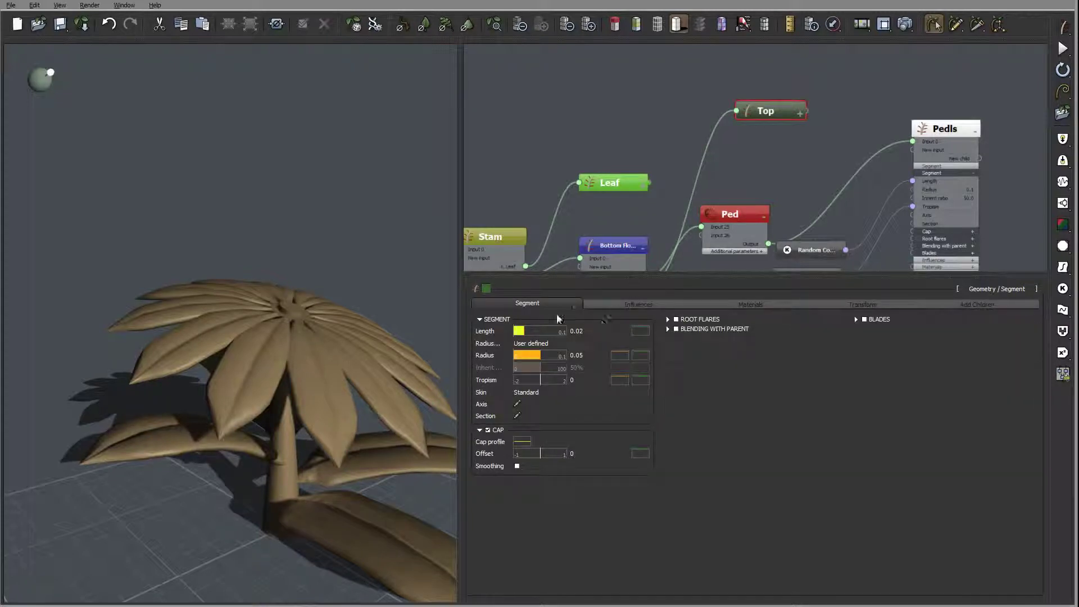
{"action": "left_click", "coordinate": [485, 289]}
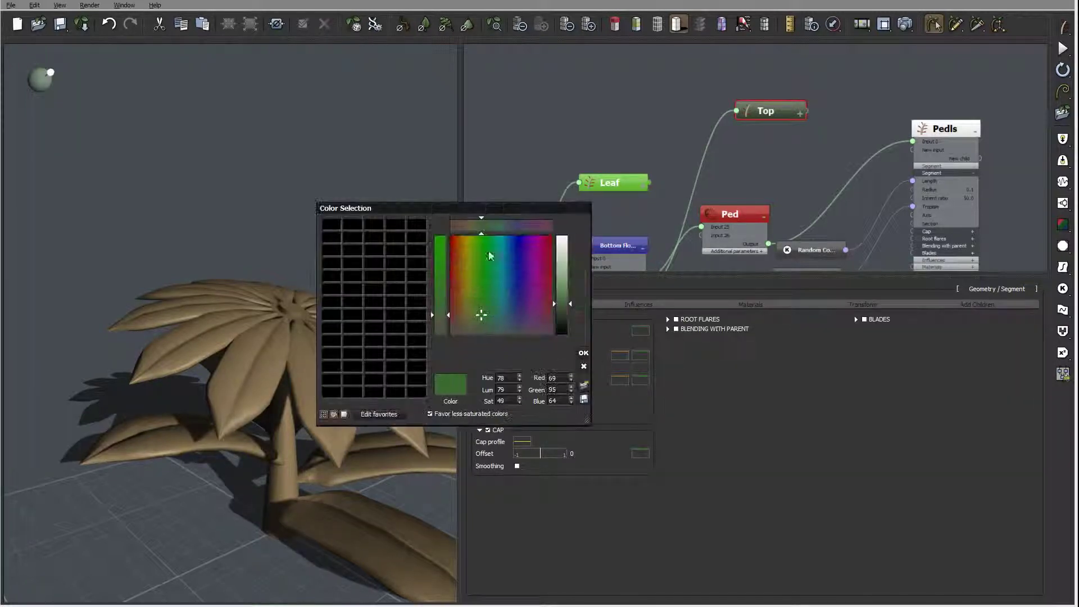
{"action": "left_click_drag", "start_coordinate": [475, 243], "coordinate": [466, 235]}
{"action": "left_click", "coordinate": [573, 279]}
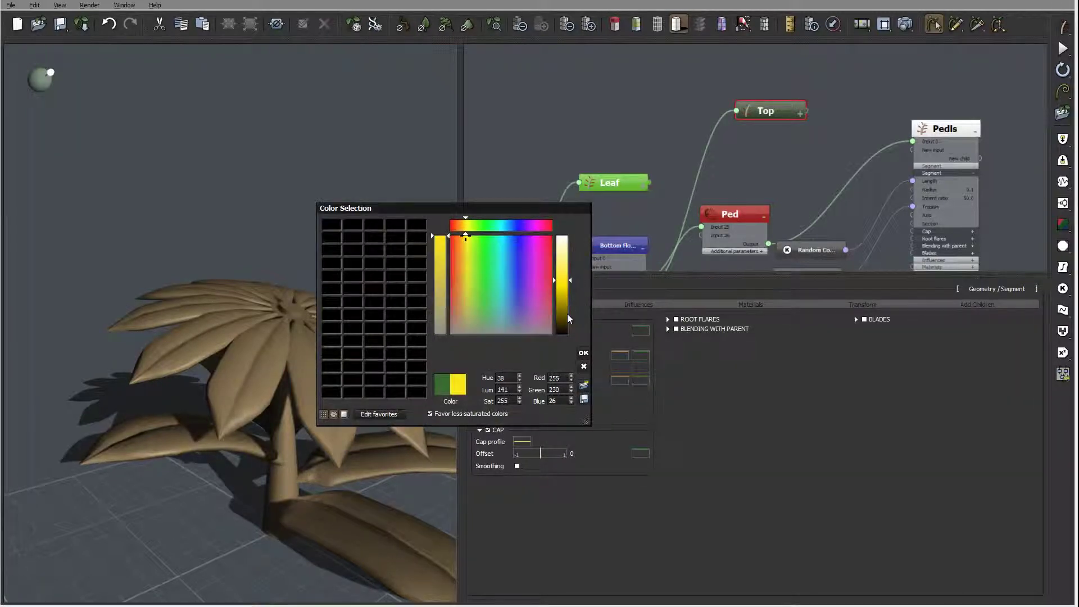
{"action": "left_click", "coordinate": [583, 353]}
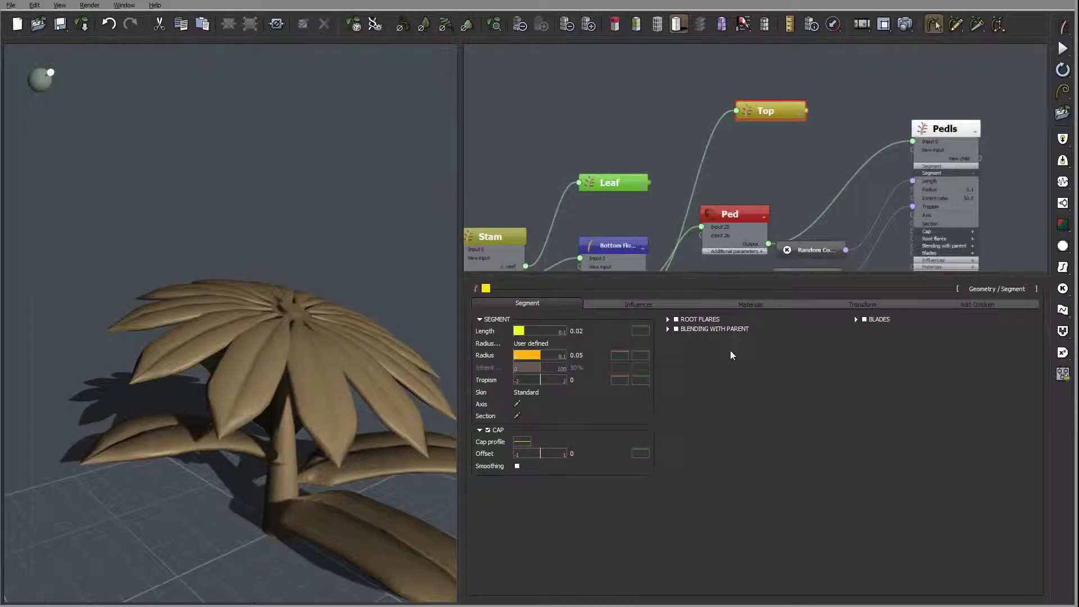
- Enable Blending with parent on the Top segment and set its length to 0.04
{"action": "left_click", "coordinate": [677, 329]}
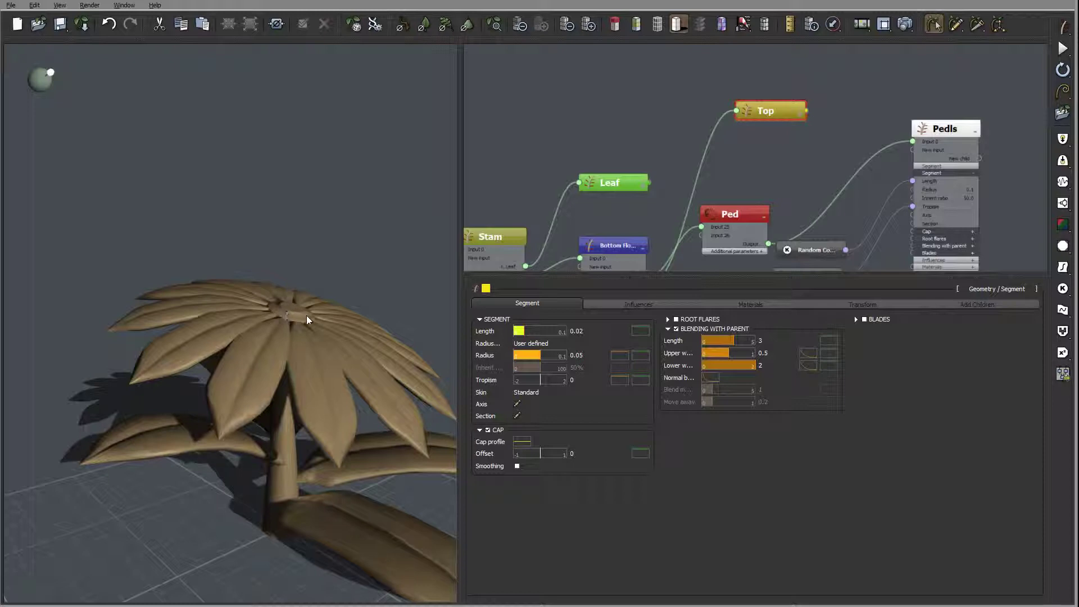
{"action": "left_click", "coordinate": [579, 331]}
{"action": "type", "text": "0.04"}
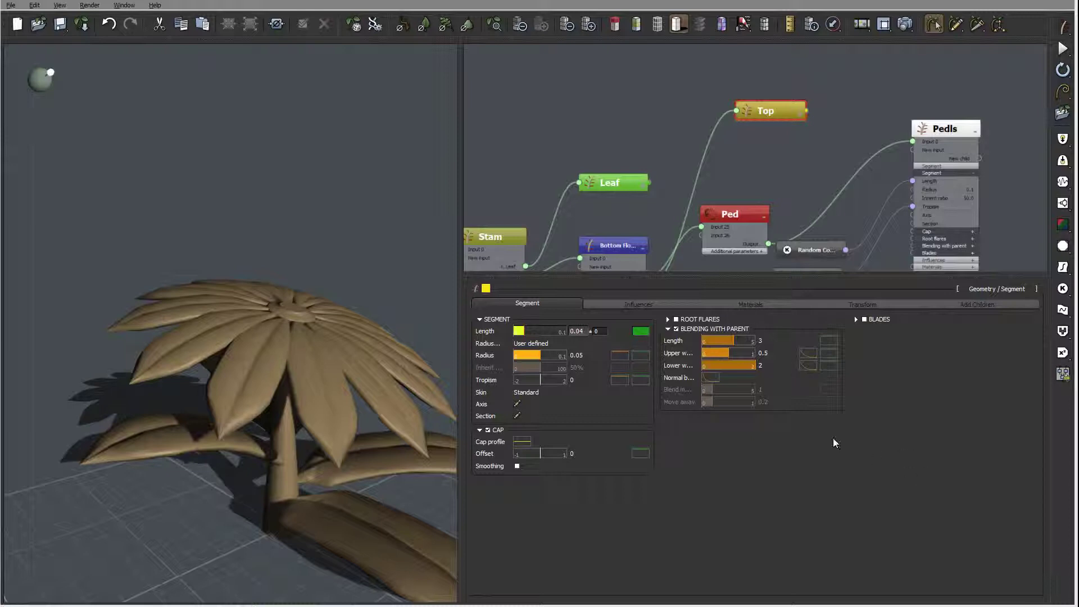
{"action": "key", "text": "Return"}
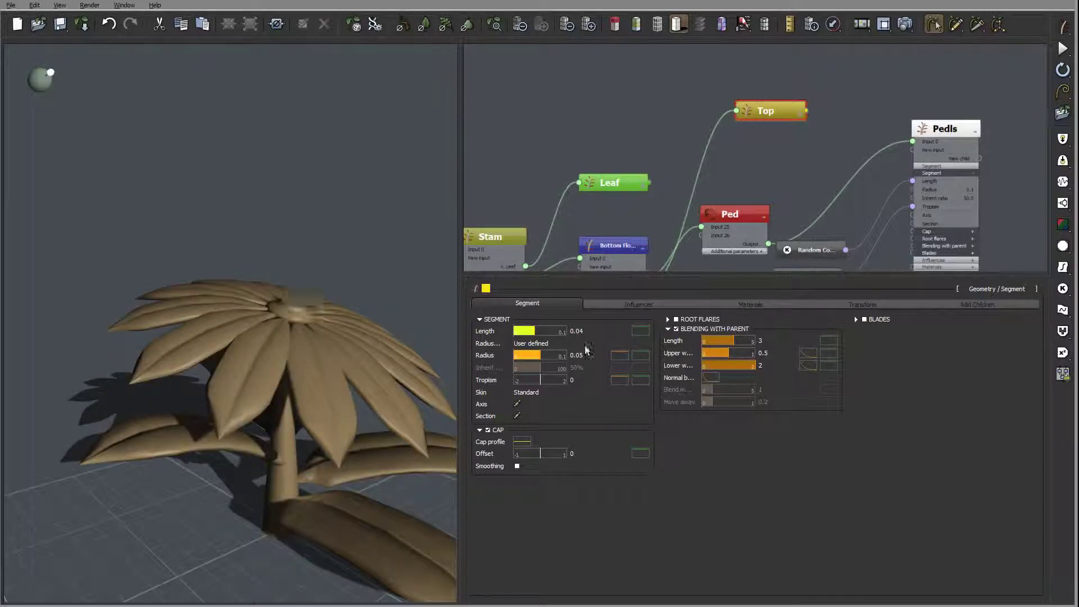
- Set the Top segment's radius to 0.1 and view the flower centre from above
{"action": "mouse_move", "coordinate": [337, 313]}
{"action": "right_mouse_down"}
{"action": "mouse_move", "coordinate": [362, 307]}
{"action": "mouse_move", "coordinate": [347, 310]}
{"action": "right_mouse_up"}
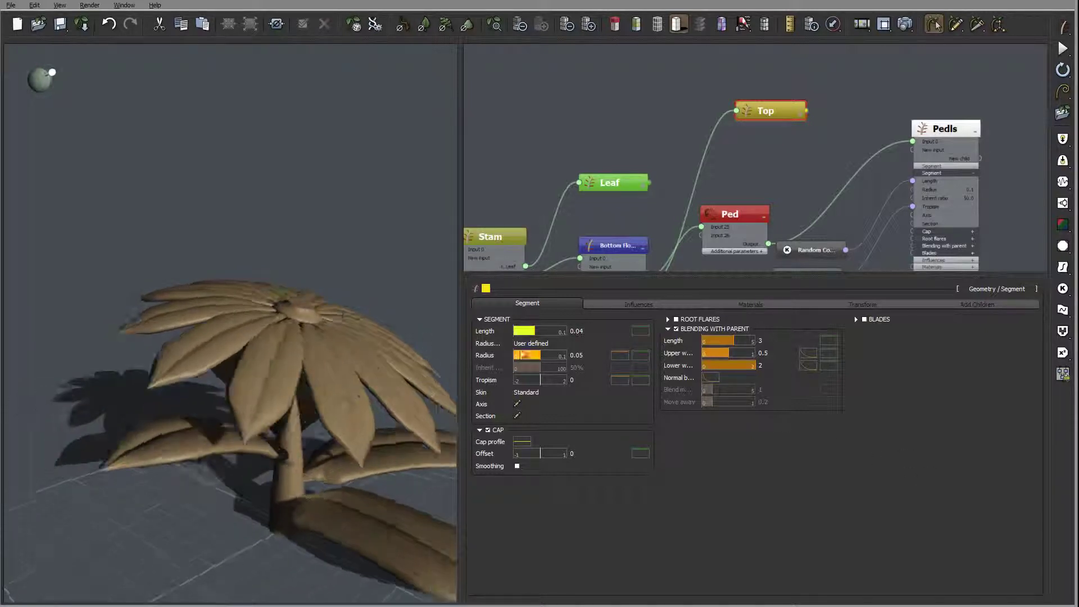
{"action": "double_click", "coordinate": [580, 355]}
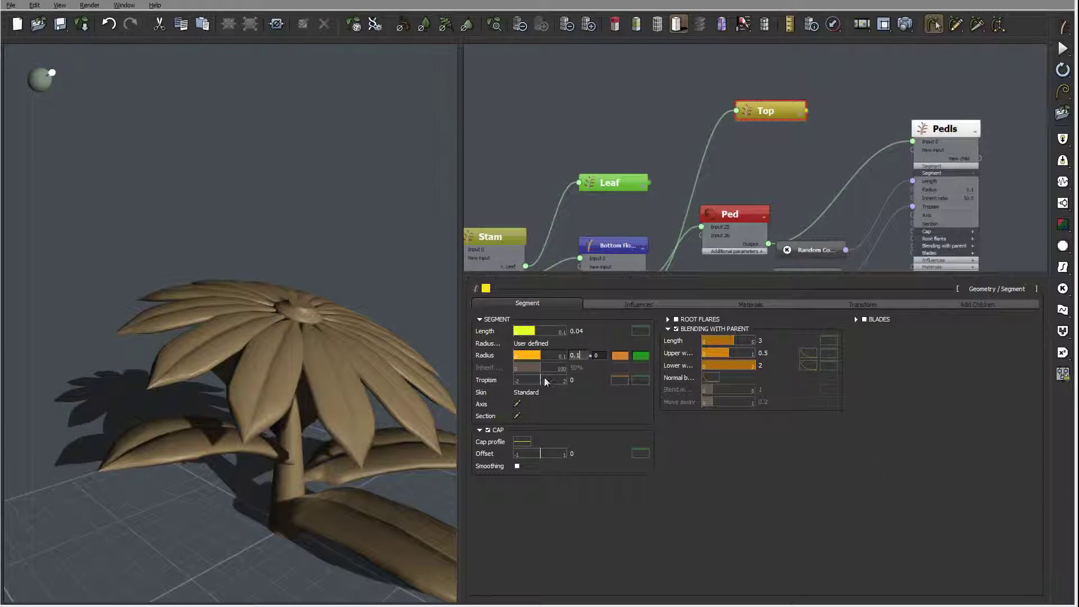
{"action": "key", "text": "Return"}
{"action": "right_click_drag", "start_coordinate": [328, 306], "coordinate": [327, 357]}
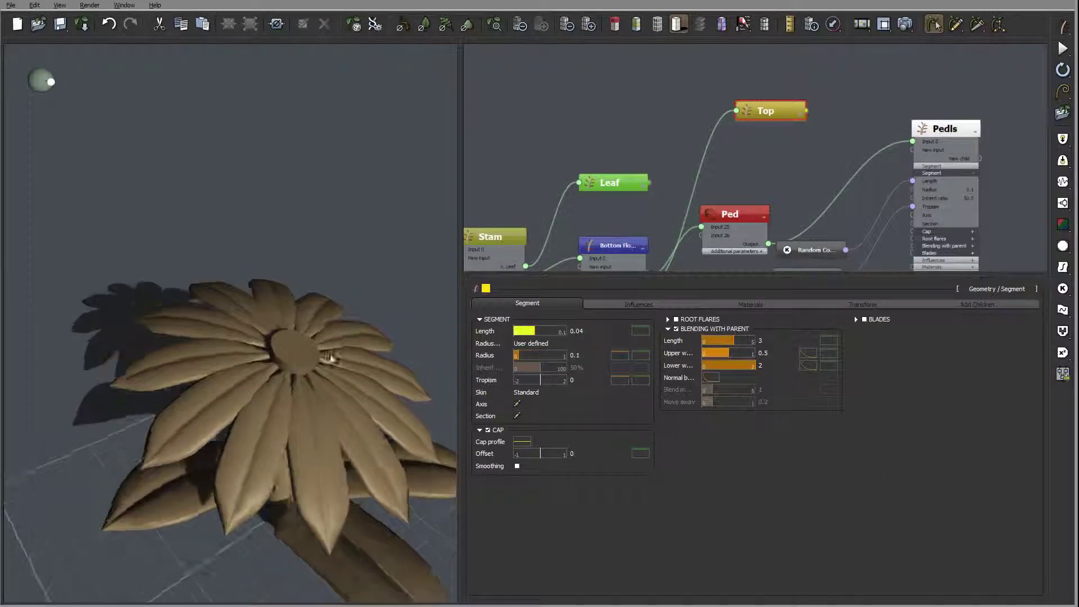
- In Top's radius profile, lower the end keypoint to about Y 0.41 and add a keypoint near X 0.77, Y 0.94
{"action": "left_click", "coordinate": [620, 355]}
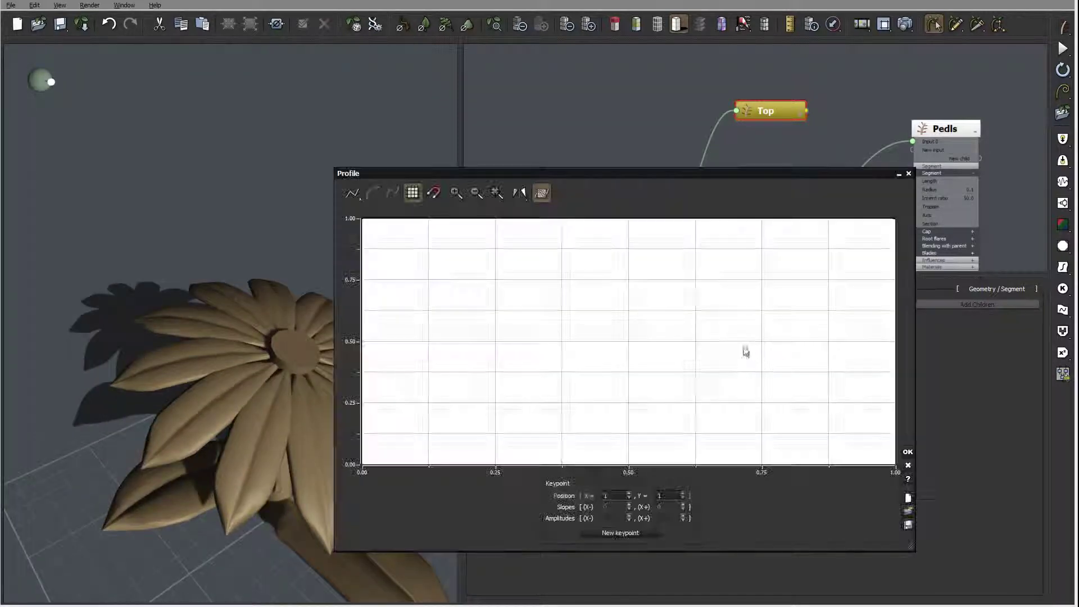
{"action": "left_click_drag", "start_coordinate": [769, 248], "coordinate": [772, 394]}
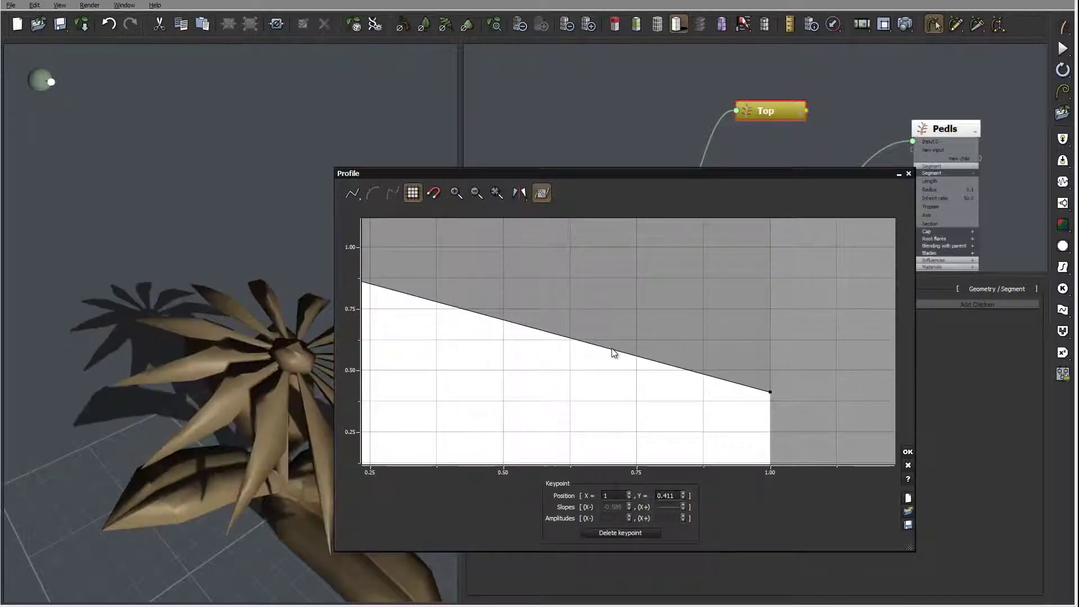
{"action": "left_click_drag", "start_coordinate": [612, 348], "coordinate": [624, 312]}
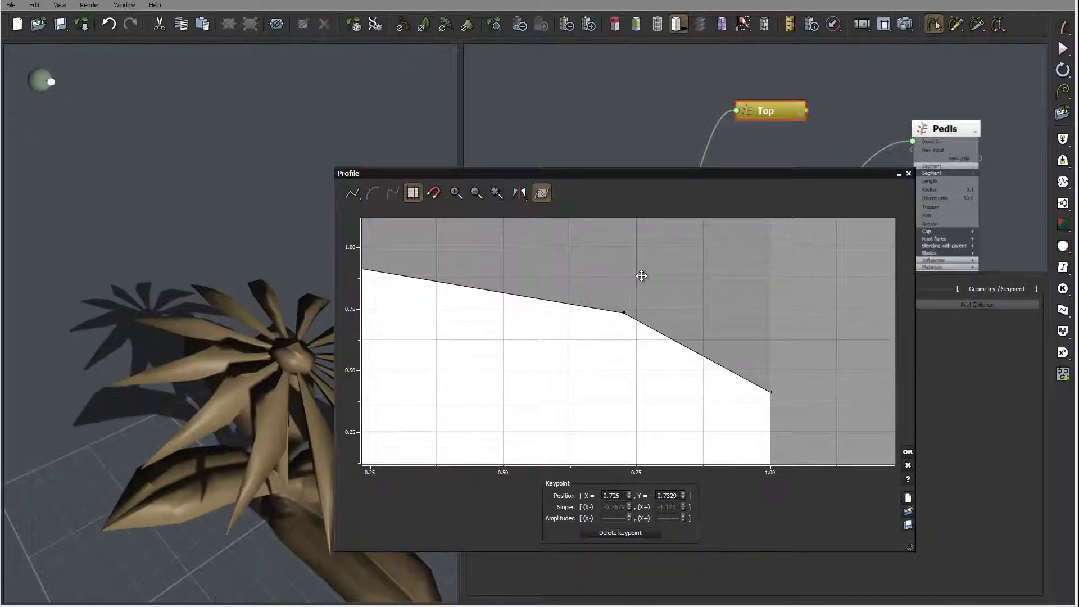
{"action": "left_click_drag", "start_coordinate": [641, 275], "coordinate": [648, 261]}
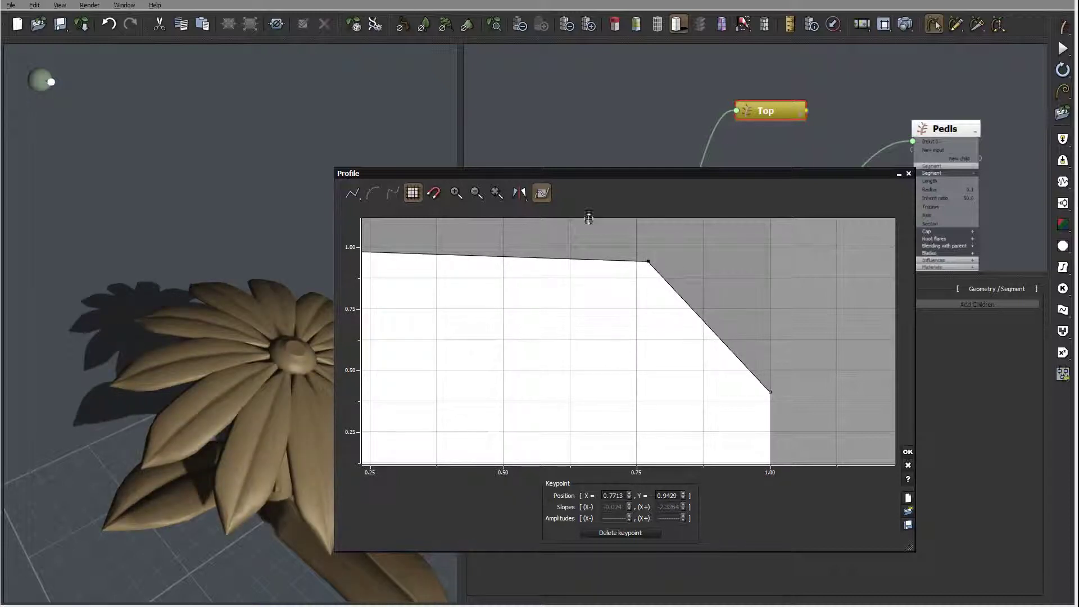
- Convert the radius profile to a smooth curve, steepen its end slope to about -4.8 and accept it
{"action": "left_click", "coordinate": [353, 194]}
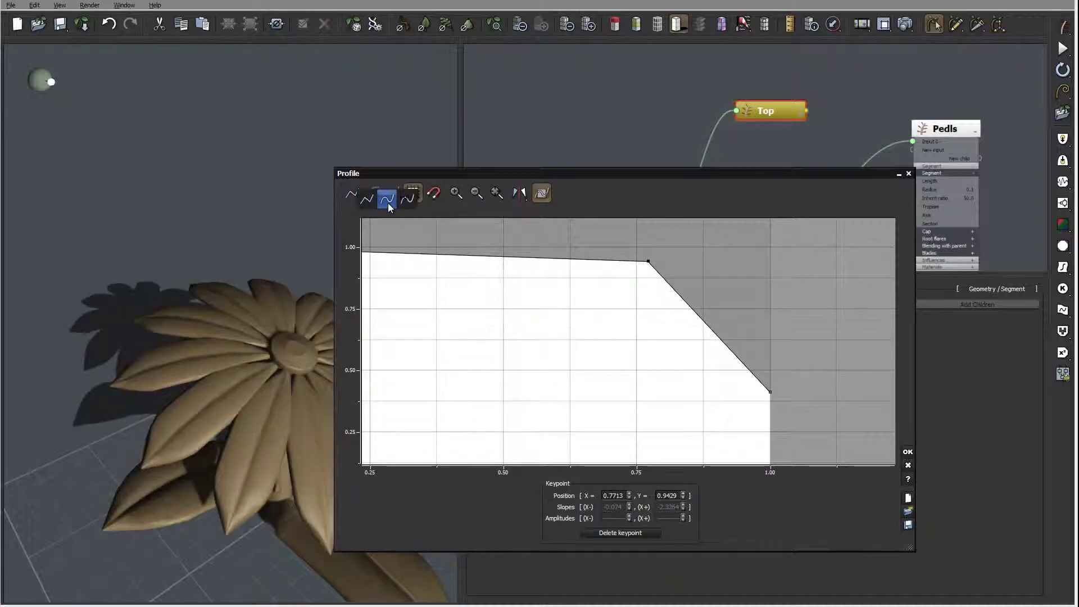
{"action": "left_click", "coordinate": [386, 199]}
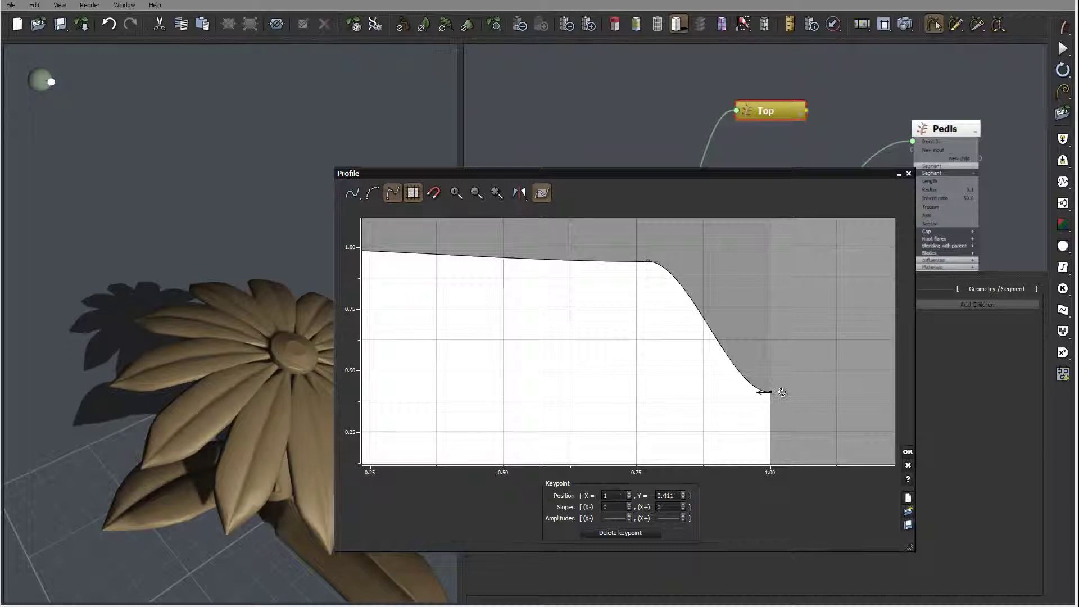
{"action": "mouse_move", "coordinate": [760, 392]}
{"action": "left_mouse_down"}
{"action": "mouse_move", "coordinate": [759, 337]}
{"action": "mouse_move", "coordinate": [763, 376]}
{"action": "left_mouse_up"}
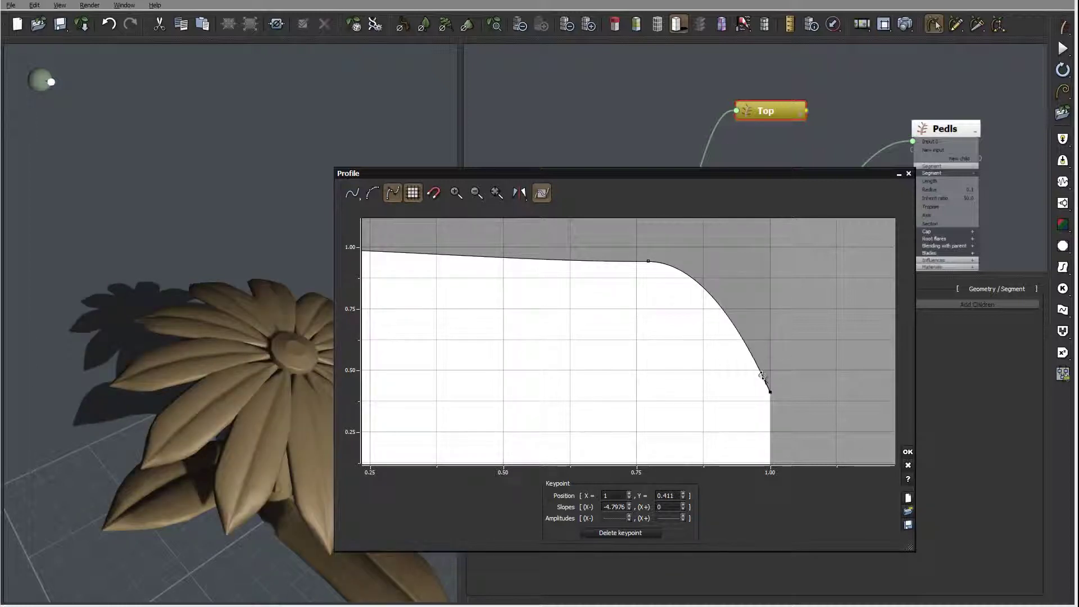
{"action": "left_click", "coordinate": [907, 452]}
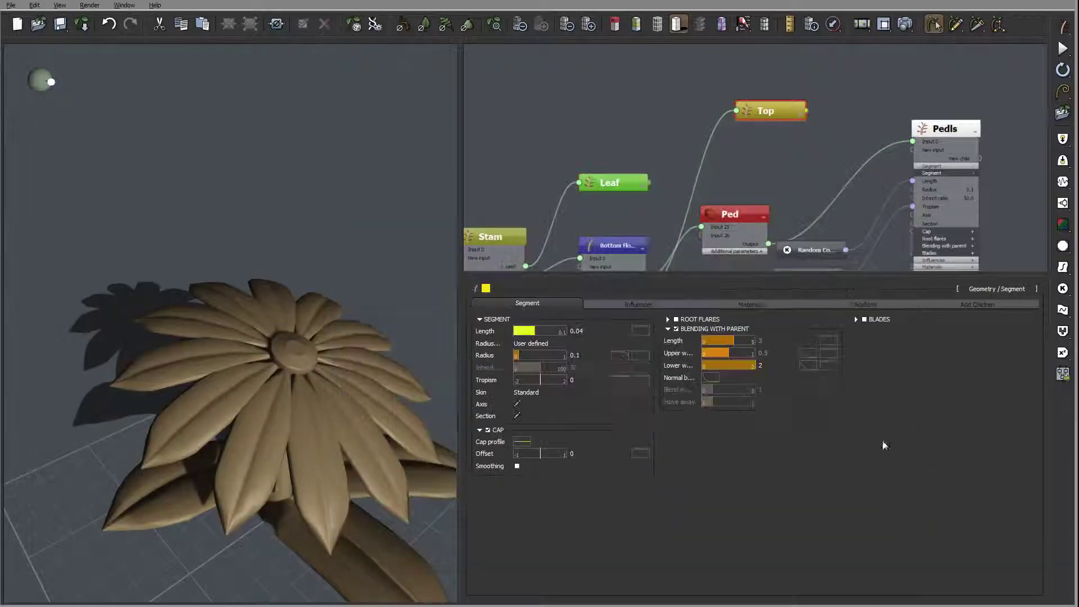
- Enable cap smoothing on the Top segment and inspect the rounded flower centre up close
{"action": "right_click_drag", "start_coordinate": [332, 368], "coordinate": [335, 329]}
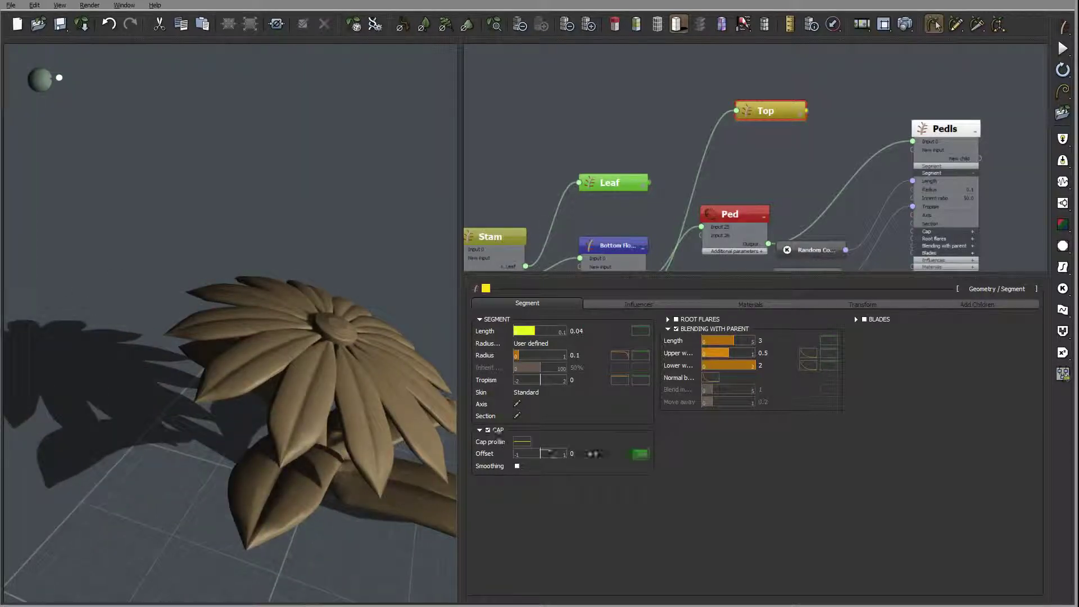
{"action": "left_click", "coordinate": [518, 466]}
{"action": "mouse_move", "coordinate": [349, 326]}
{"action": "left_mouse_down"}
{"action": "mouse_move", "coordinate": [365, 361]}
{"action": "mouse_move", "coordinate": [300, 371]}
{"action": "mouse_move", "coordinate": [137, 317]}
{"action": "mouse_move", "coordinate": [174, 299]}
{"action": "mouse_move", "coordinate": [282, 307]}
{"action": "mouse_move", "coordinate": [347, 297]}
{"action": "mouse_move", "coordinate": [351, 311]}
{"action": "left_mouse_up"}
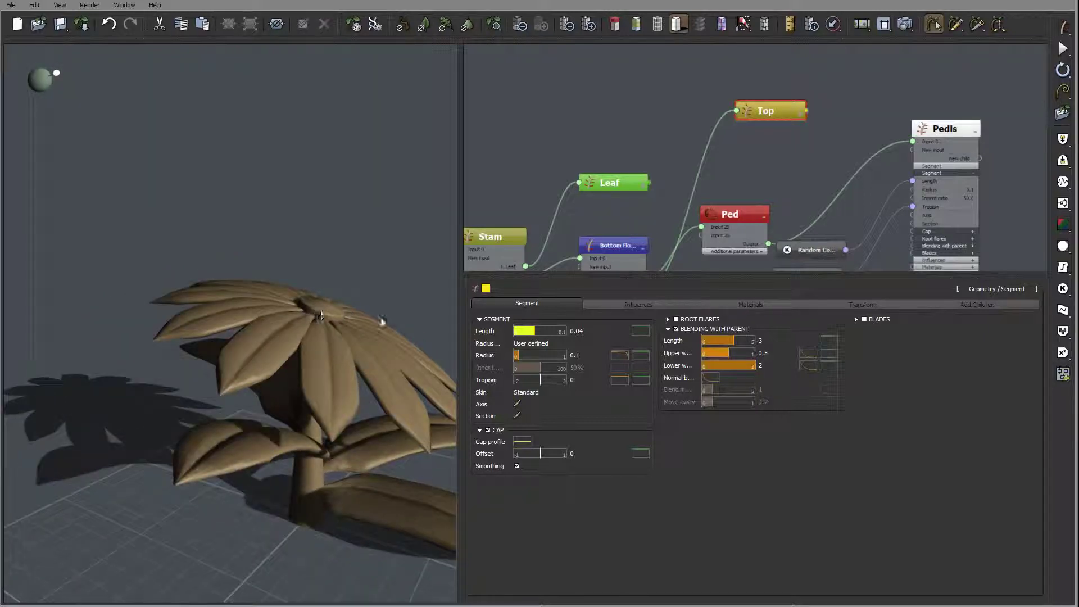
{"action": "right_click_drag", "start_coordinate": [380, 320], "coordinate": [315, 328]}
{"action": "scroll", "coordinate": [315, 328], "scroll_direction": "up", "scroll_amount": 3}
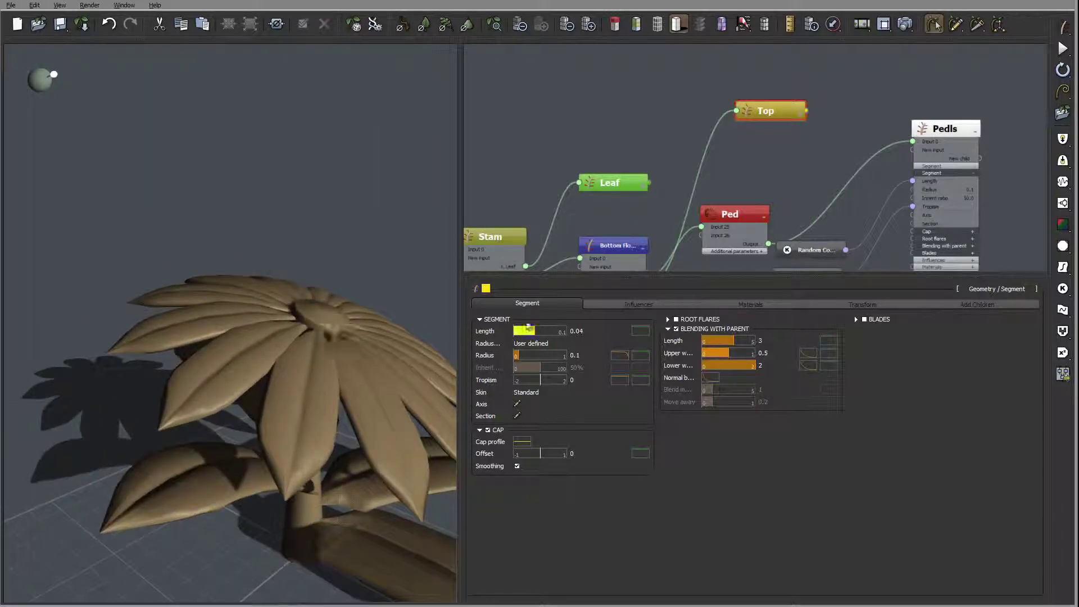
- In Top's radius profile, move the middle keypoint to about X 0.53, Y 0.76 and add a keypoint near X 0.85, Y 0.41
{"action": "left_click", "coordinate": [619, 355]}
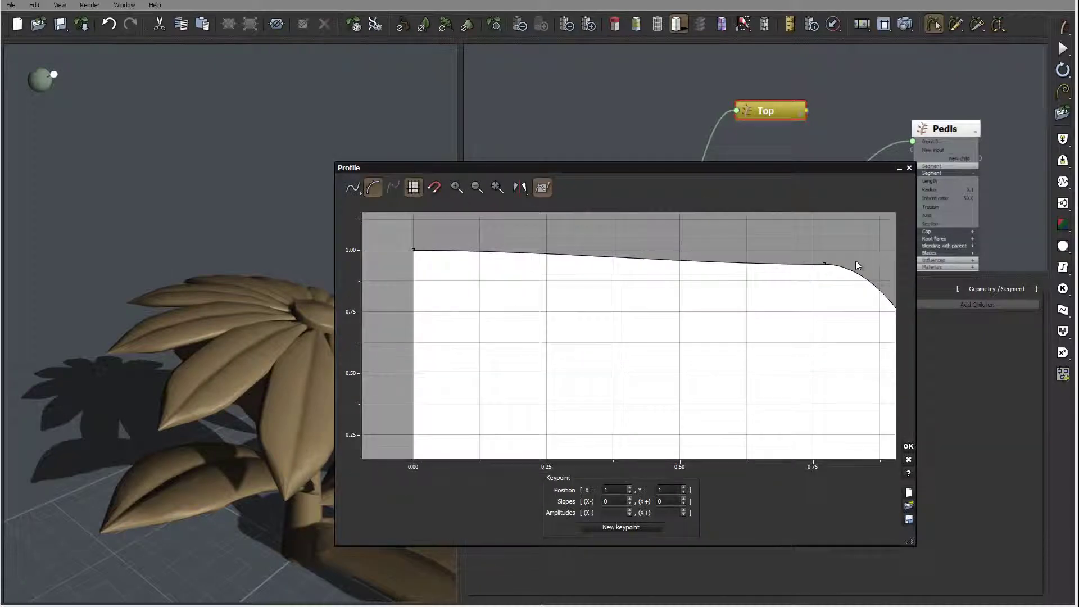
{"action": "left_click_drag", "start_coordinate": [825, 264], "coordinate": [724, 322]}
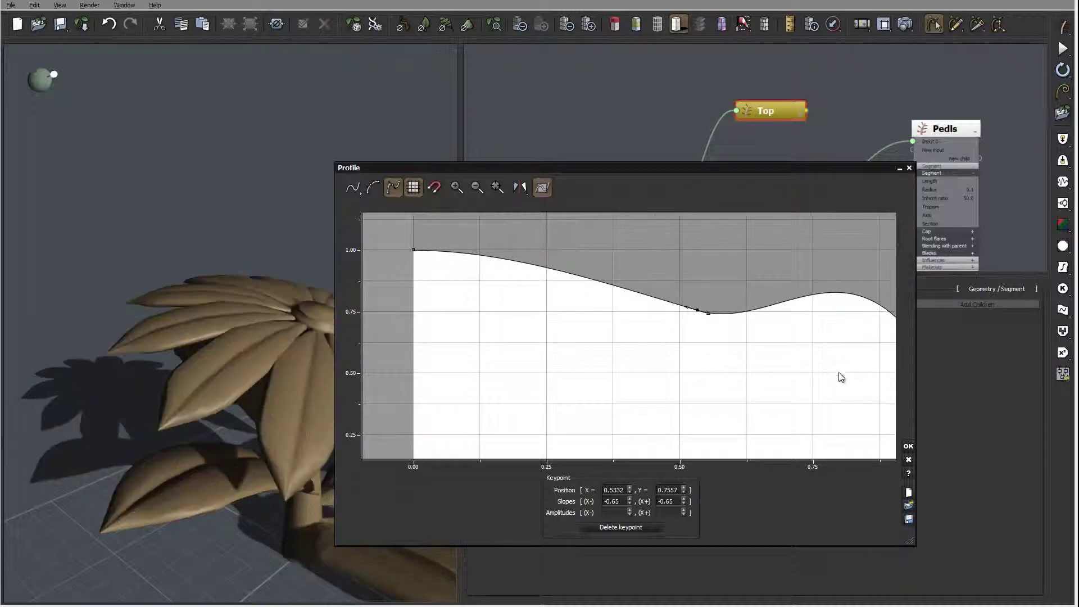
{"action": "middle_click_drag", "start_coordinate": [837, 373], "coordinate": [705, 365]}
{"action": "left_click", "coordinate": [752, 298]}
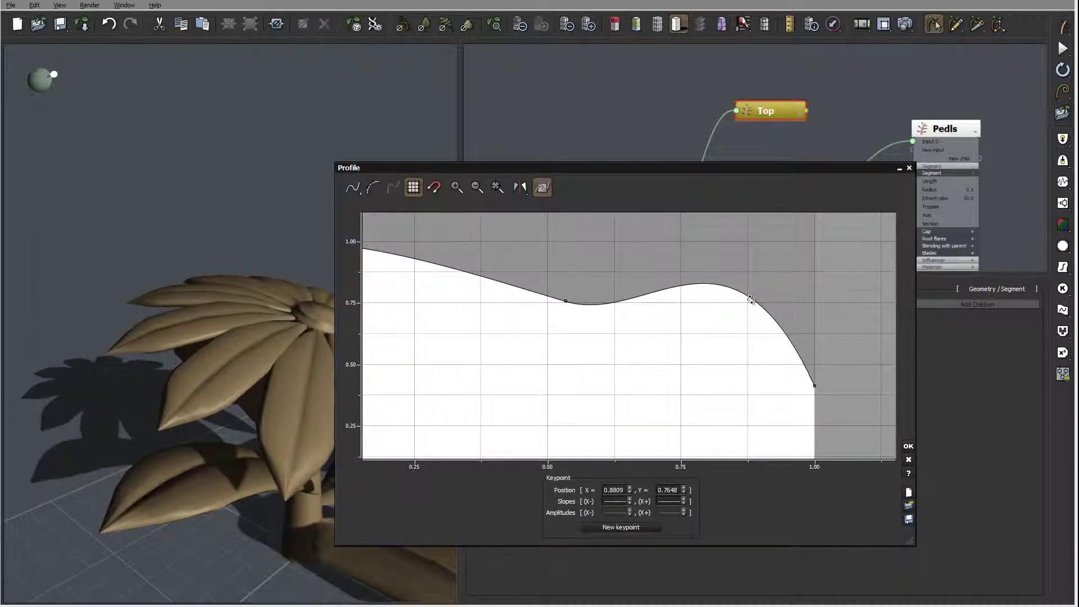
{"action": "left_click", "coordinate": [750, 299]}
{"action": "left_click", "coordinate": [773, 264]}
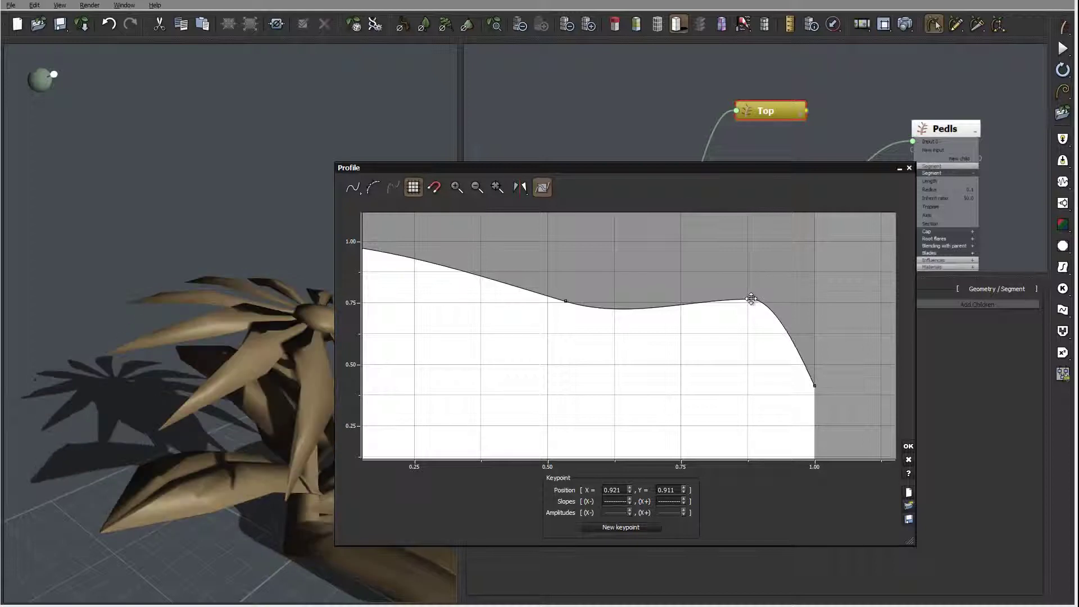
{"action": "left_click_drag", "start_coordinate": [750, 300], "coordinate": [732, 386]}
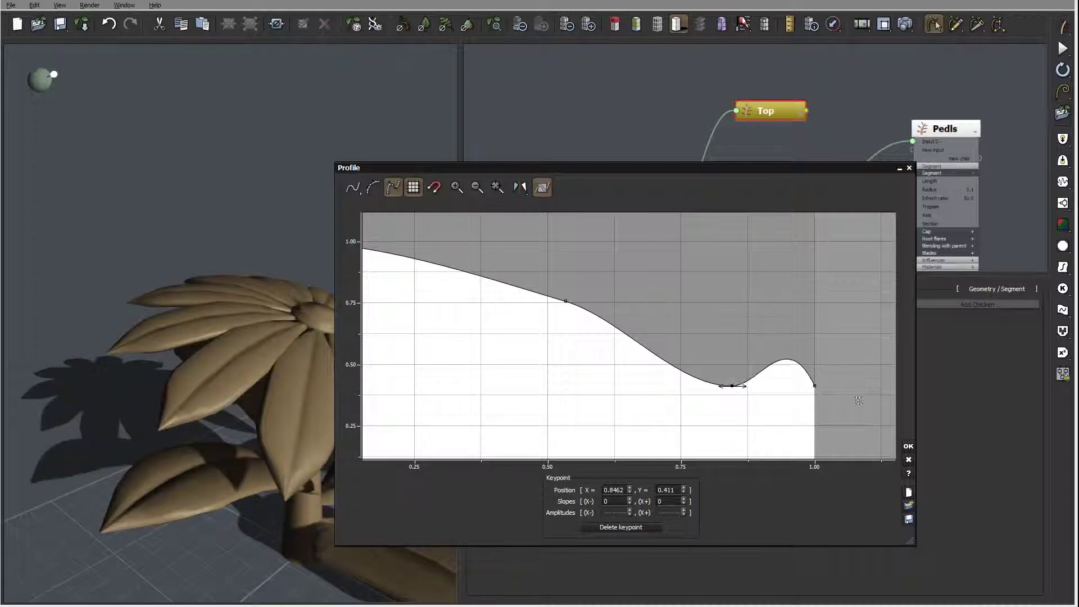
- Lower the radius profile's end keypoint to Y 0, slope the X 0.85 keypoint to about -1.77 and accept the profile
{"action": "left_click_drag", "start_coordinate": [794, 292], "coordinate": [723, 302]}
{"action": "left_click", "coordinate": [711, 291]}
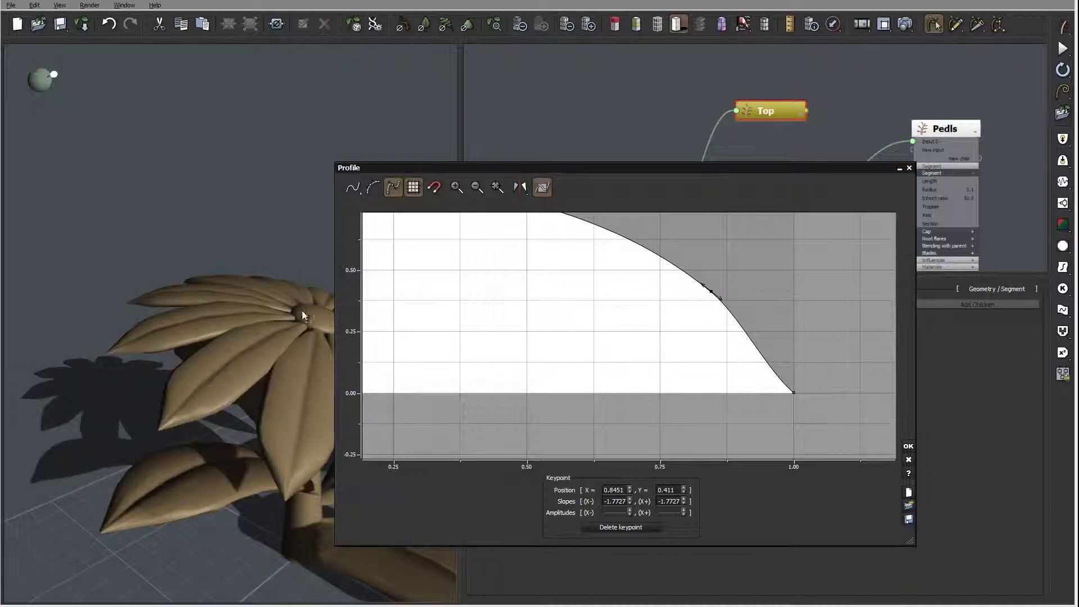
{"action": "left_click", "coordinate": [908, 447]}
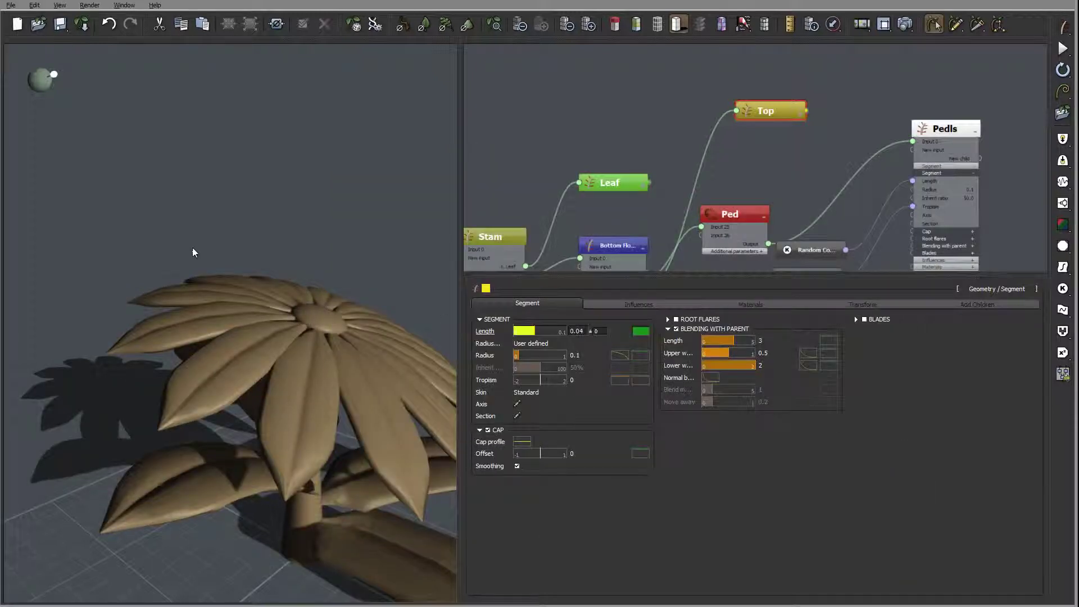
- Set the Top segment's radius to 0.13 to widen the flower centre
{"action": "right_click_drag", "start_coordinate": [276, 363], "coordinate": [177, 215]}
{"action": "left_click_drag", "start_coordinate": [178, 221], "coordinate": [151, 318]}
{"action": "left_click", "coordinate": [584, 331]}
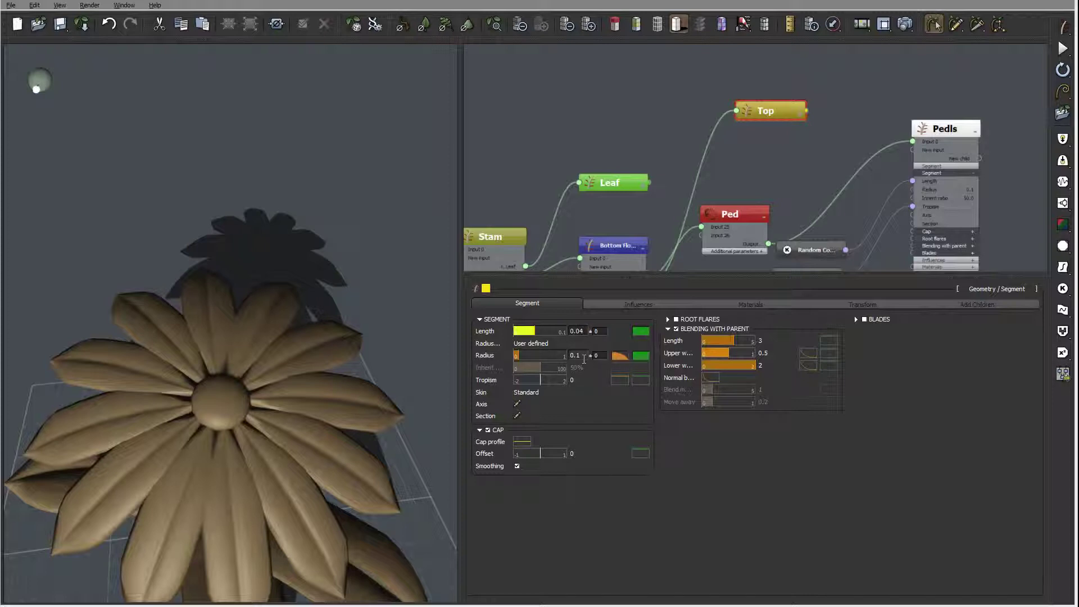
{"action": "left_click", "coordinate": [576, 356]}
{"action": "type", "text": "3"}
{"action": "left_click_drag", "start_coordinate": [365, 393], "coordinate": [350, 338]}
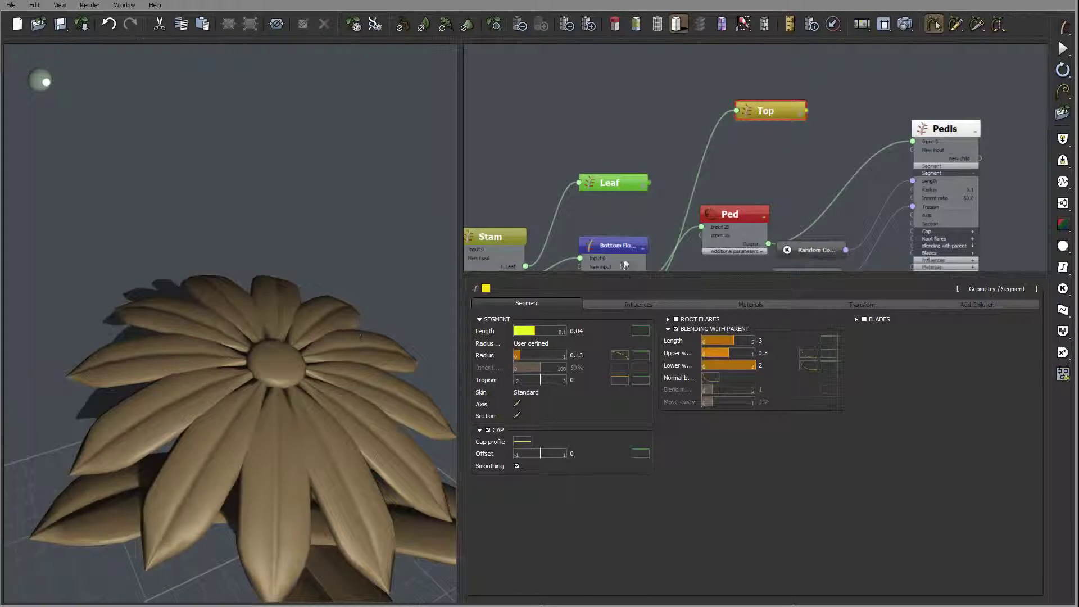
- Select the Pedls segment to show its settings and inspect the whole plant from the side
{"action": "middle_click_drag", "start_coordinate": [814, 162], "coordinate": [760, 63]}
{"action": "middle_click_drag", "start_coordinate": [837, 66], "coordinate": [811, 123]}
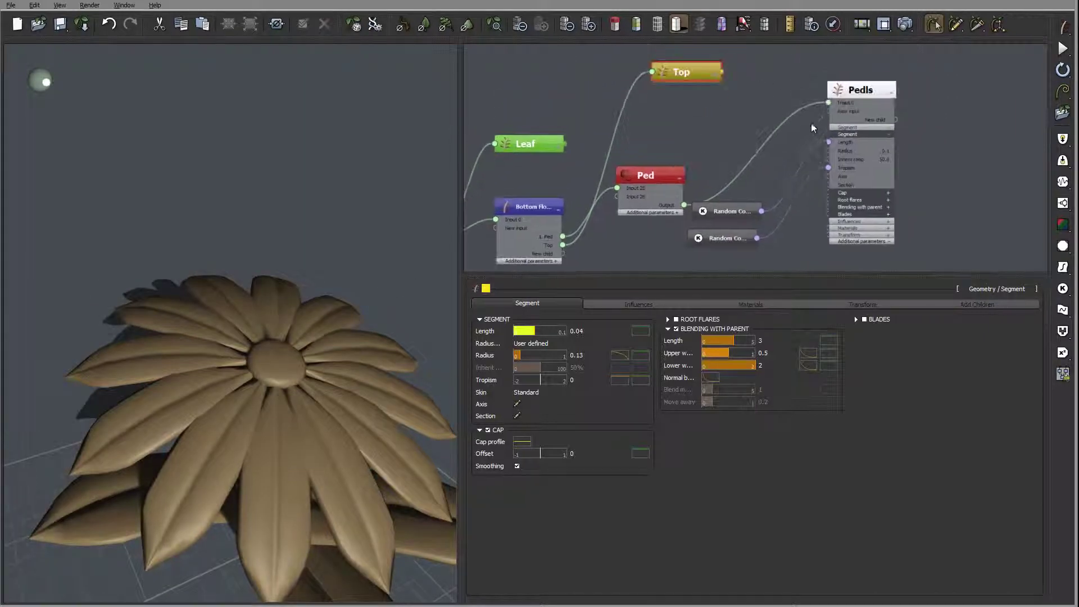
{"action": "left_click", "coordinate": [877, 94]}
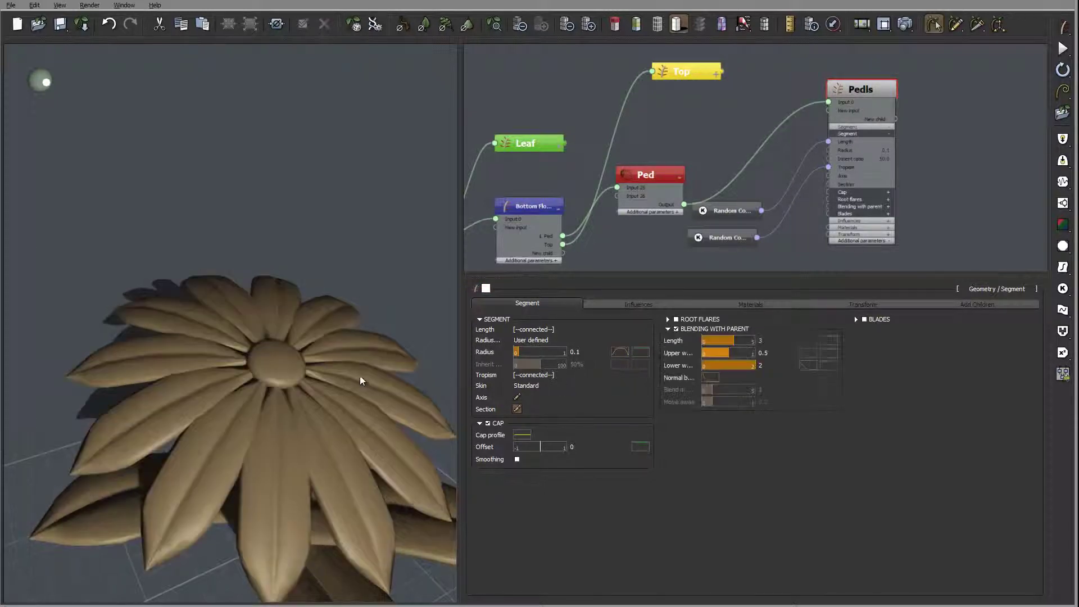
{"action": "mouse_move", "coordinate": [319, 391]}
{"action": "right_mouse_down"}
{"action": "mouse_move", "coordinate": [373, 298]}
{"action": "mouse_move", "coordinate": [332, 338]}
{"action": "mouse_move", "coordinate": [313, 398]}
{"action": "right_mouse_up"}
{"action": "left_click_drag", "start_coordinate": [318, 395], "coordinate": [202, 318]}
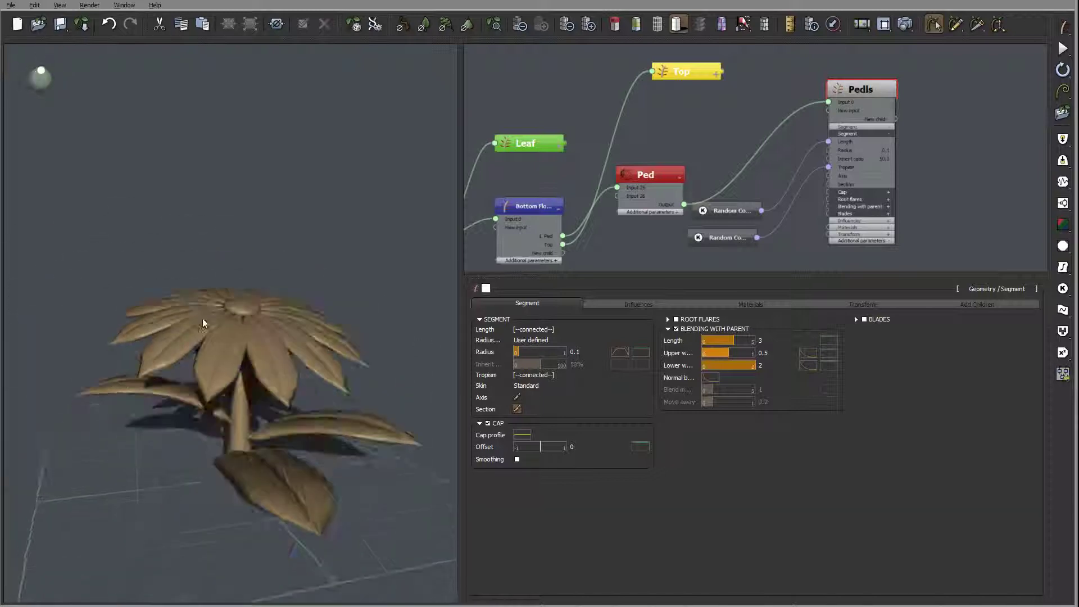